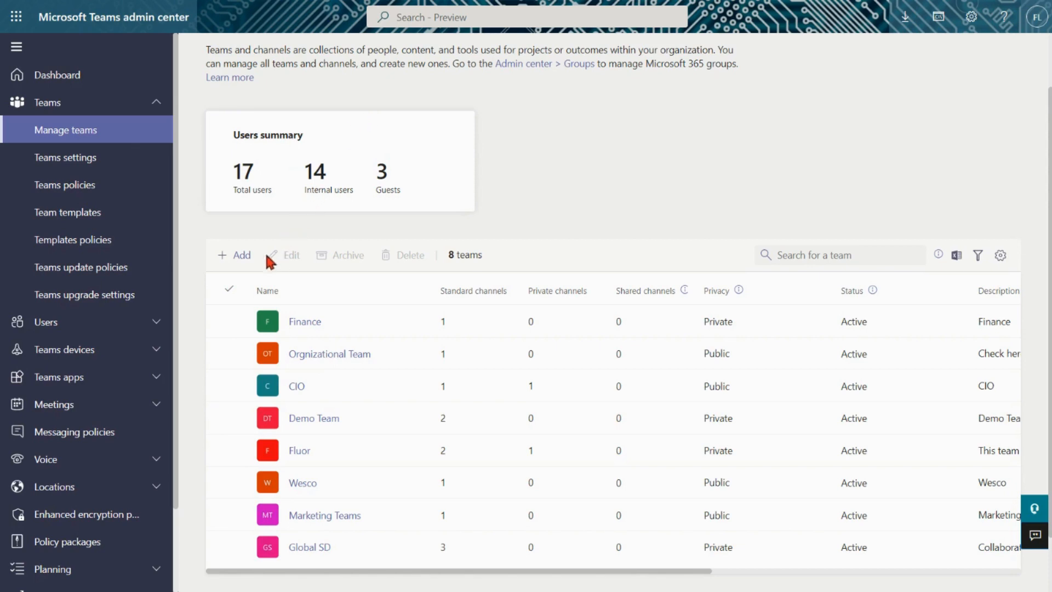
Start a new team named "VP Office" and leave its description empty
{"action": "left_click", "coordinate": [244, 267]}
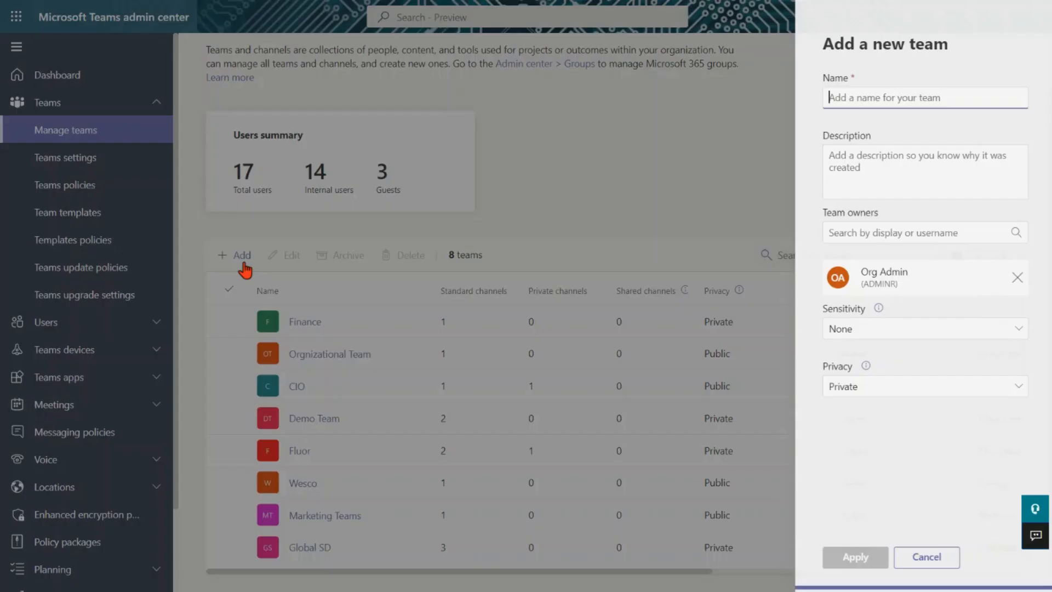
{"action": "type", "text": "VP"}
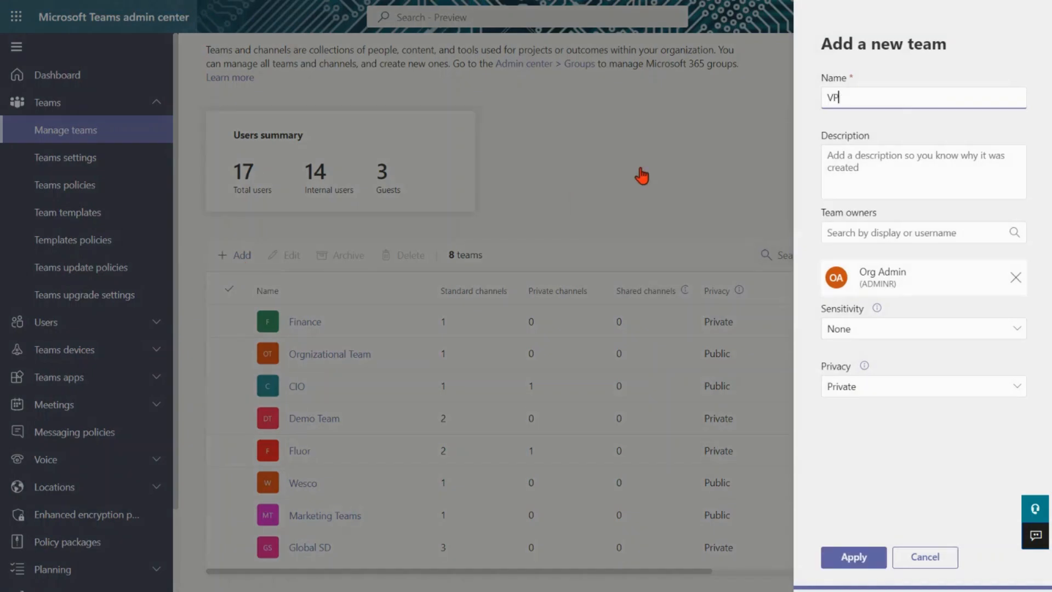
{"action": "type", "text": " Office"}
{"action": "left_click", "coordinate": [870, 178]}
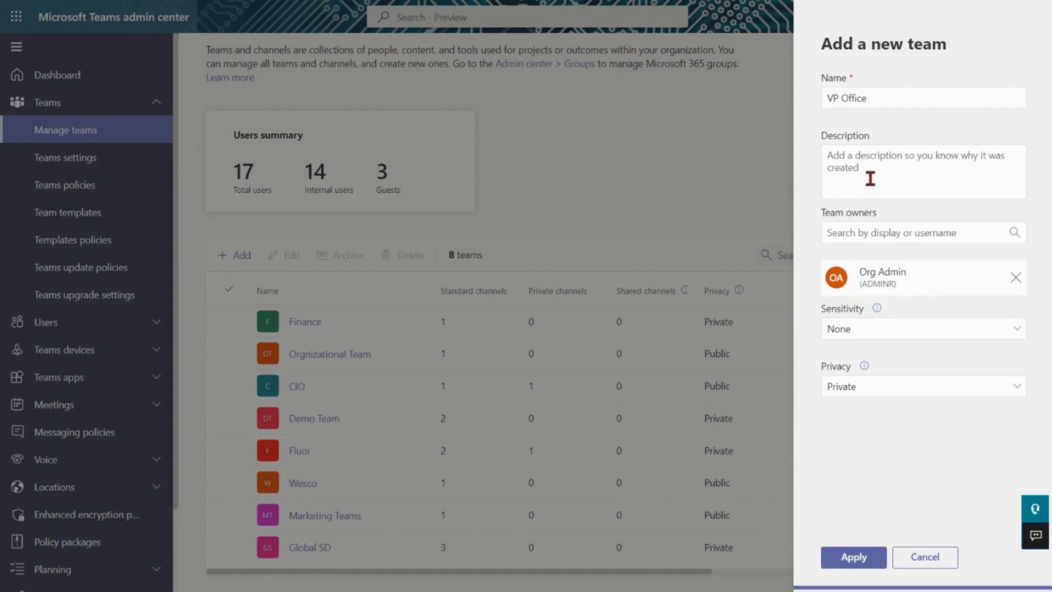
Add the finance contractor as the team's owner and remove the default Org Admin owner
{"action": "left_click", "coordinate": [958, 236]}
{"action": "type", "text": "matt"}
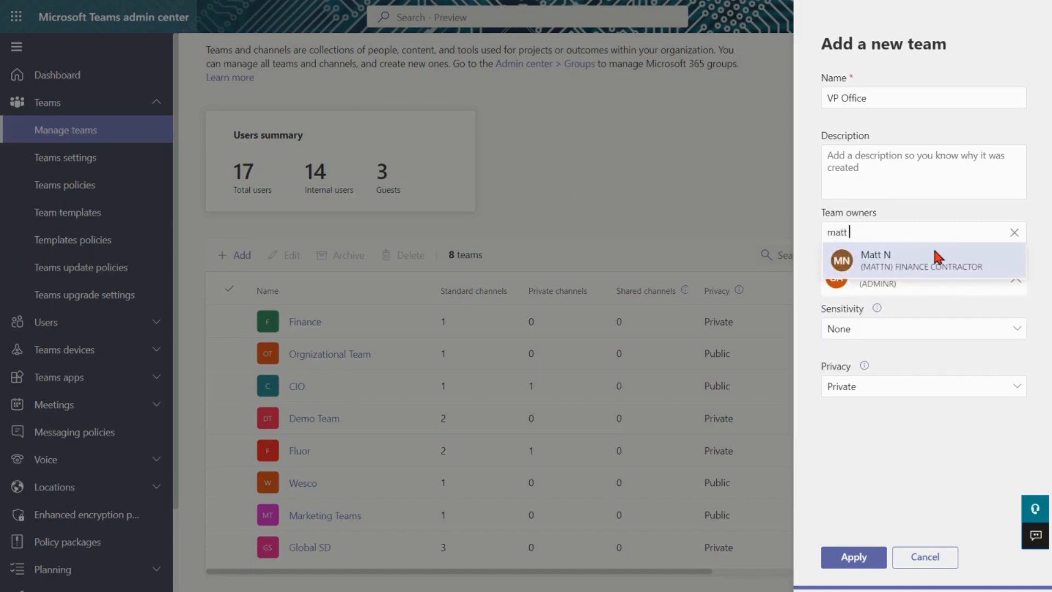
{"action": "left_click", "coordinate": [929, 254]}
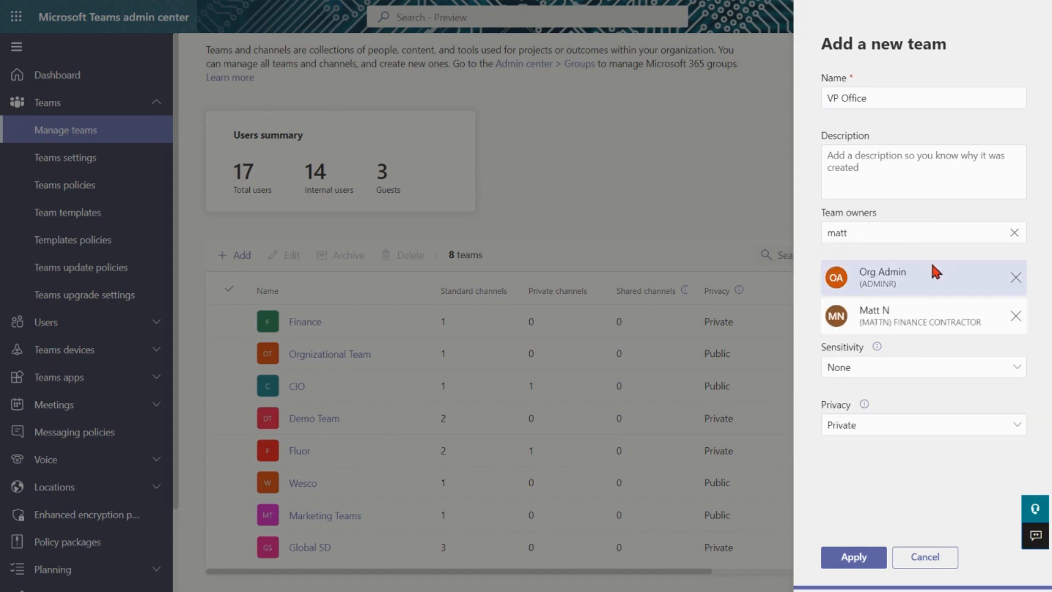
{"action": "left_click", "coordinate": [1015, 277]}
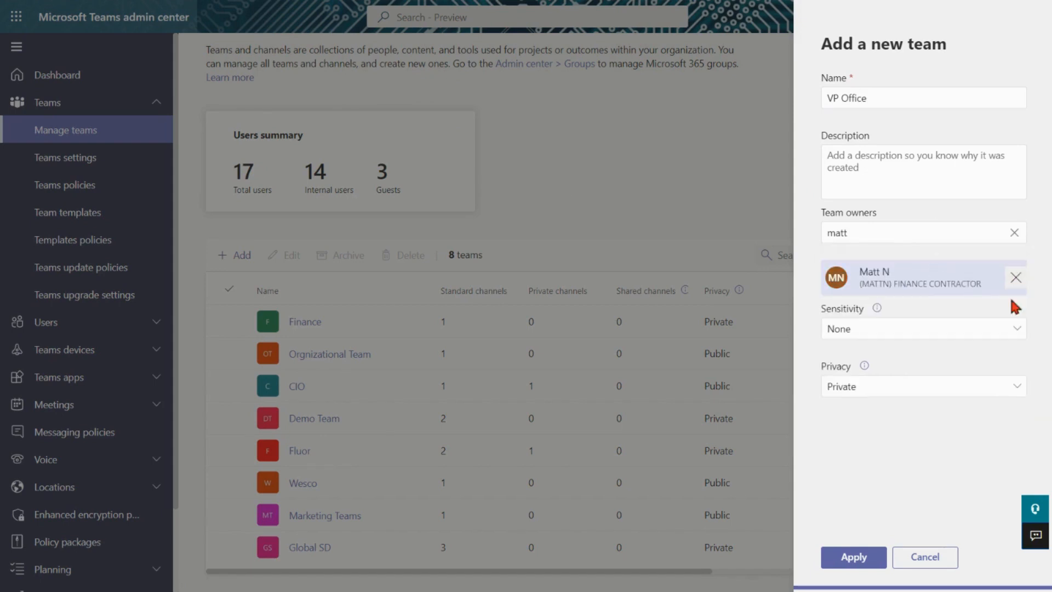
Create the team with sensitivity None and privacy Private
{"action": "left_click", "coordinate": [1013, 332]}
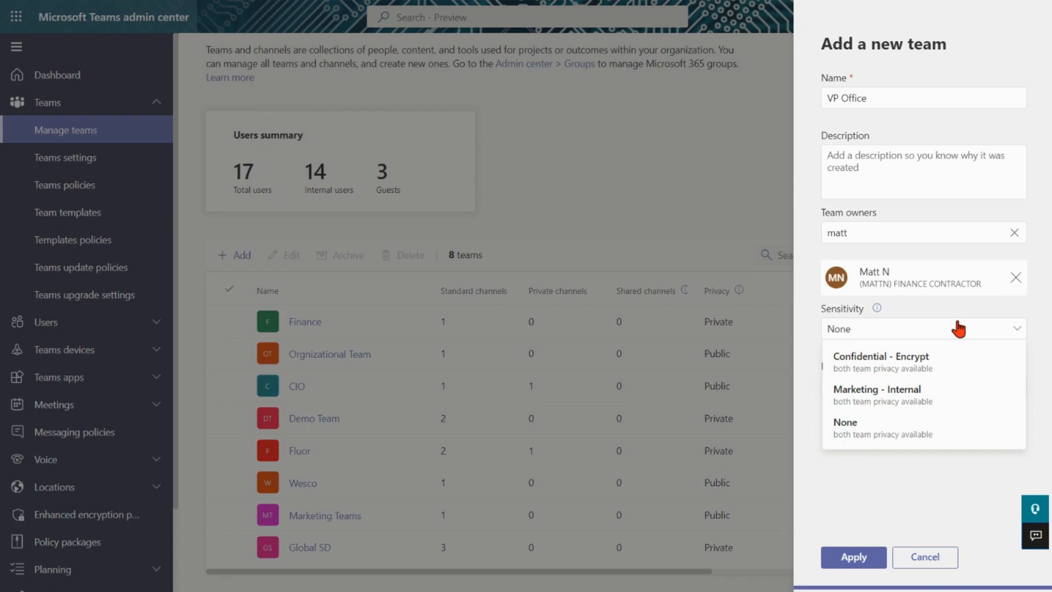
{"action": "left_click", "coordinate": [883, 439]}
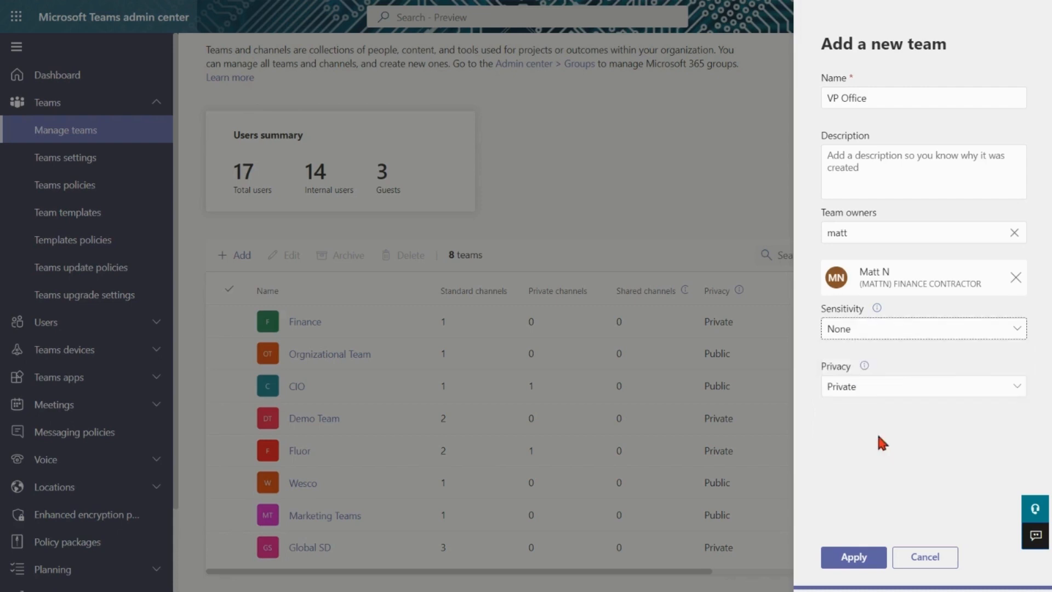
{"action": "left_click", "coordinate": [990, 391]}
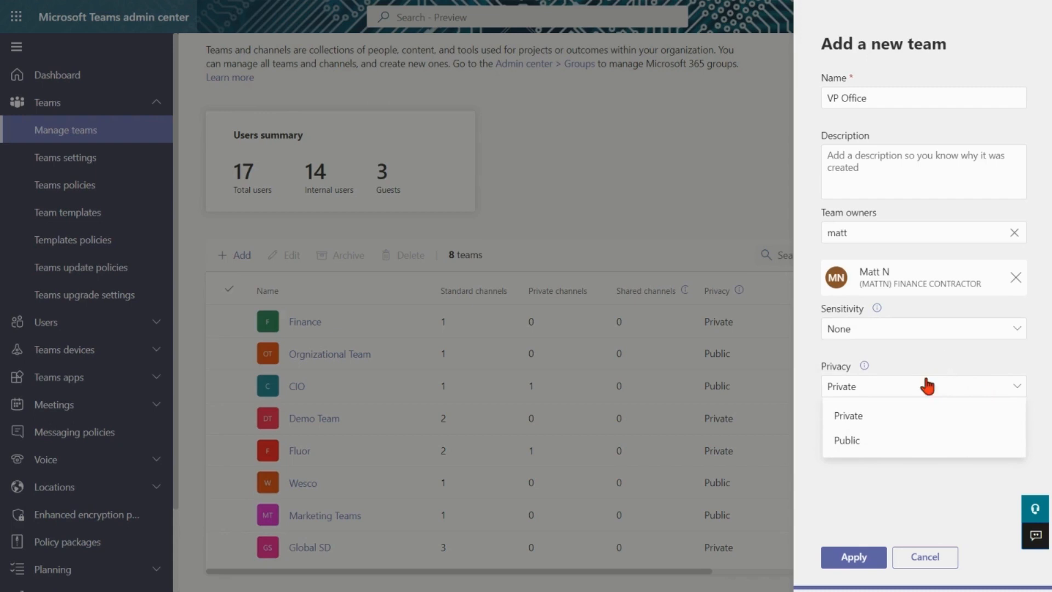
{"action": "left_click", "coordinate": [885, 417]}
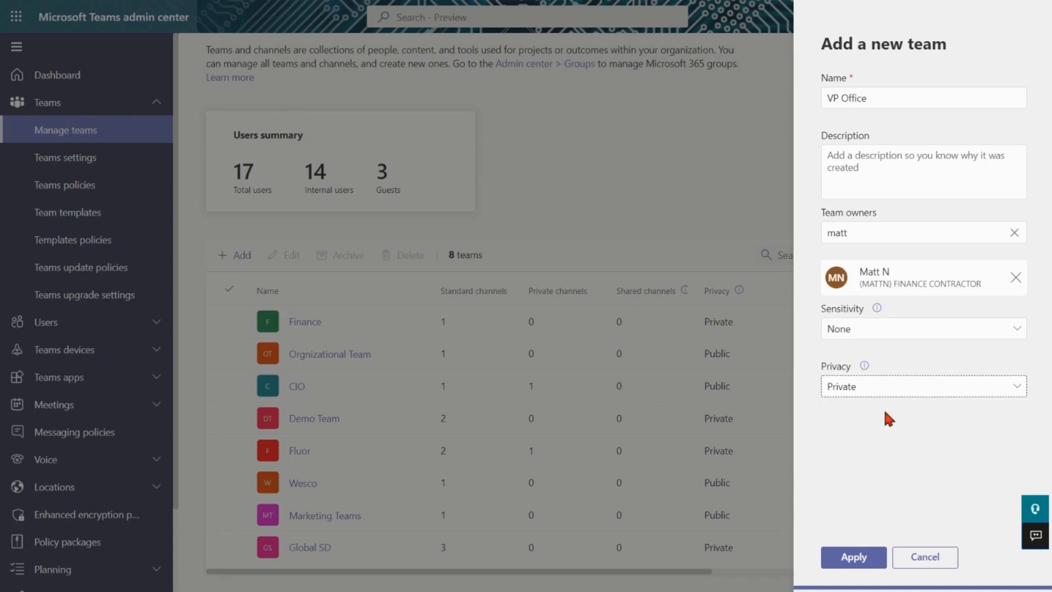
{"action": "left_click", "coordinate": [883, 442]}
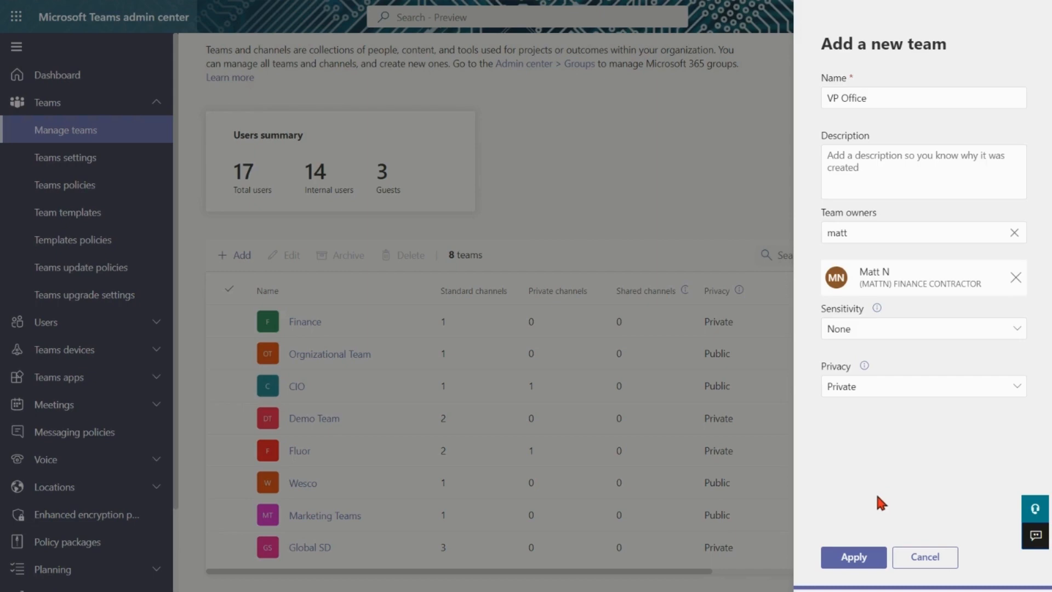
{"action": "left_click", "coordinate": [852, 555]}
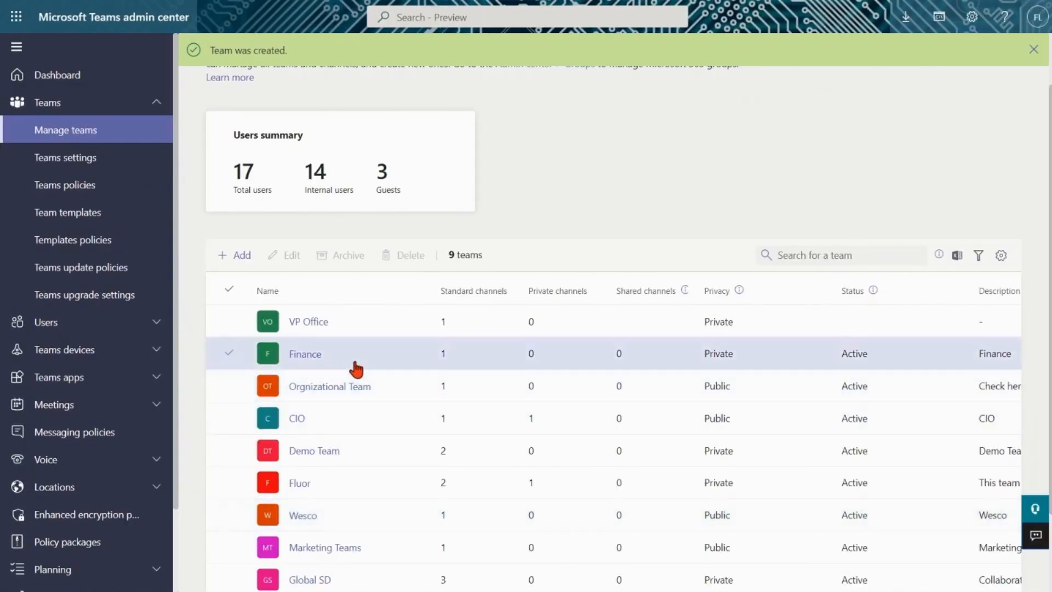
Open the VP Office team and view the types offered for a new channel without adding one
{"action": "left_click", "coordinate": [309, 323]}
{"action": "left_click", "coordinate": [312, 319]}
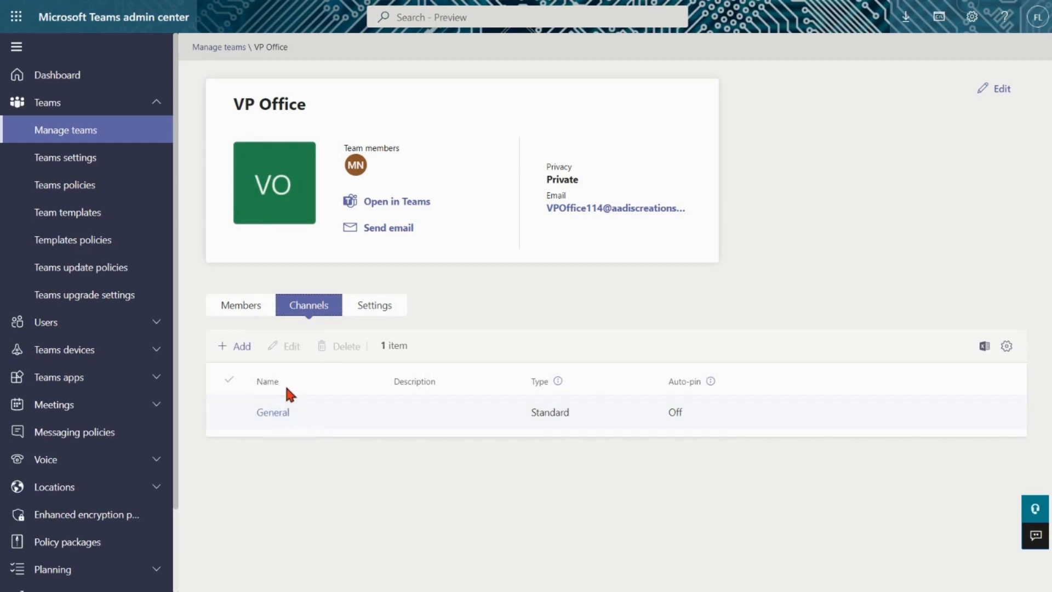
{"action": "left_click", "coordinate": [240, 346]}
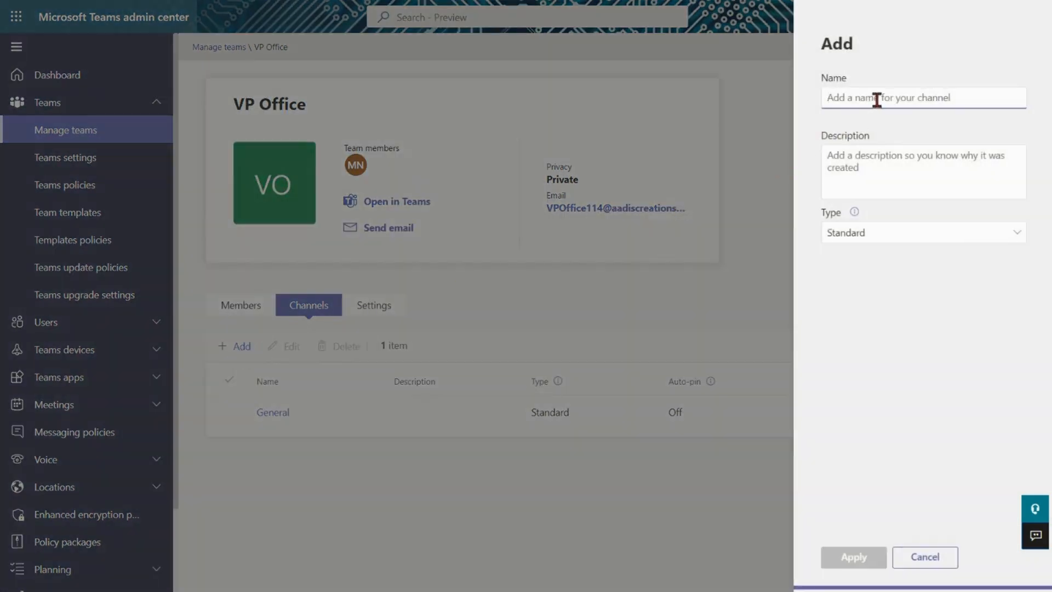
{"action": "left_click", "coordinate": [1017, 240]}
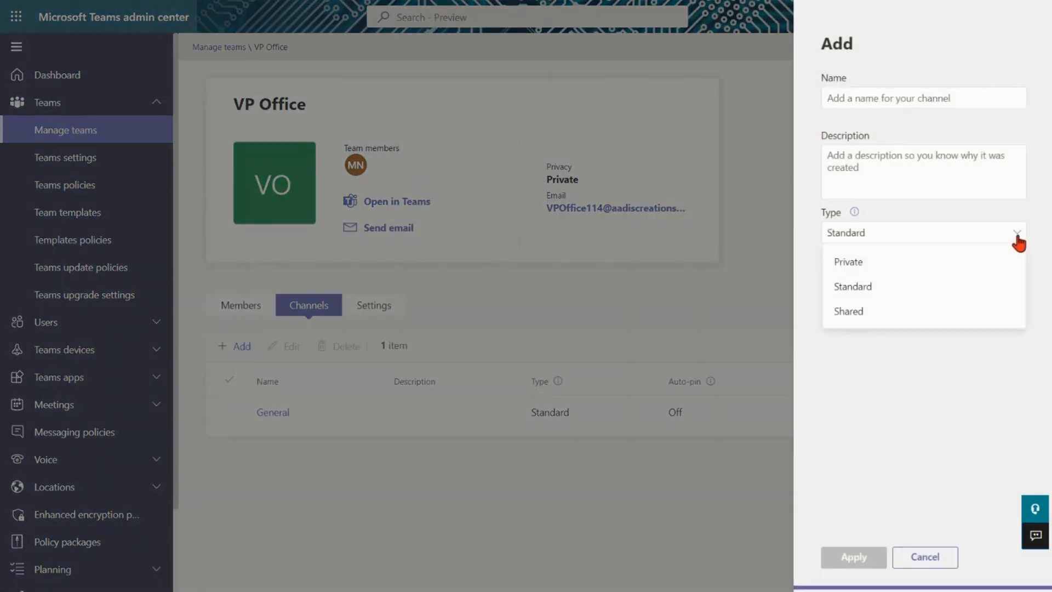
{"action": "left_click", "coordinate": [865, 405]}
{"action": "left_click", "coordinate": [921, 557]}
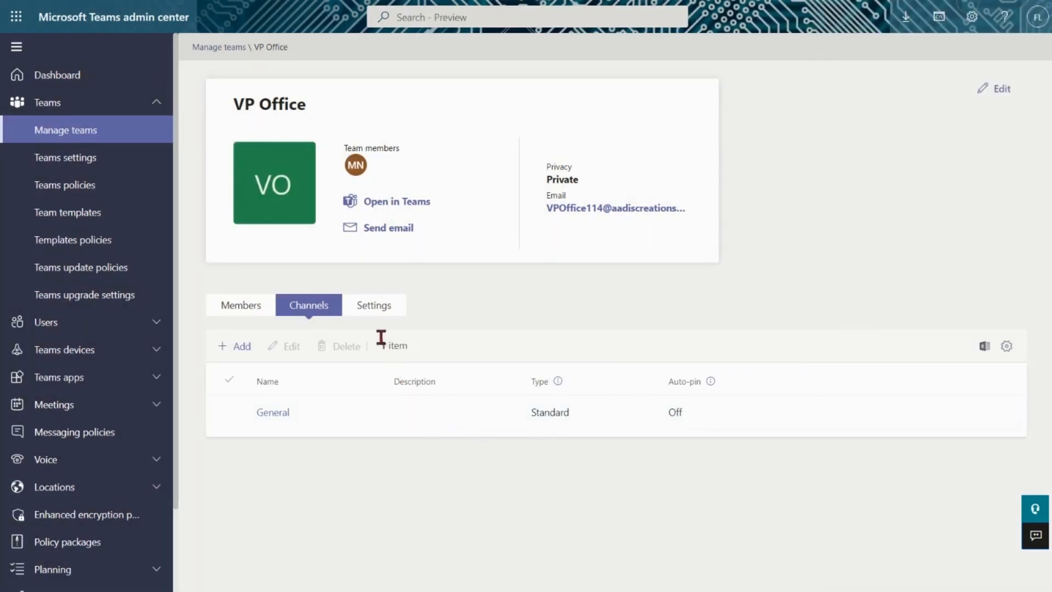
Review the VP Office team's settings for message permissions, mentions, guest permissions and fun settings
{"action": "left_click", "coordinate": [370, 310]}
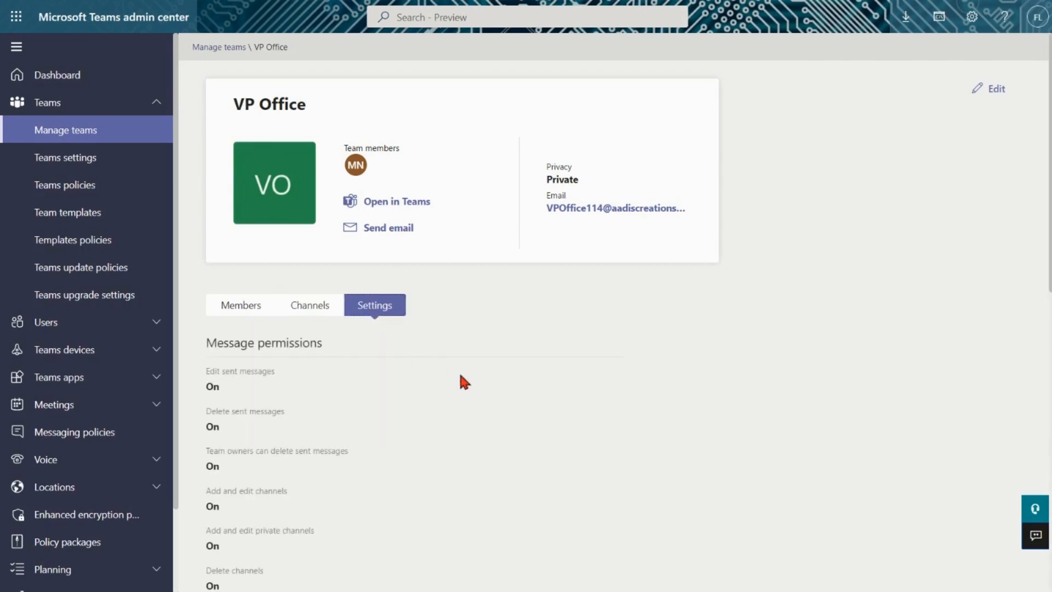
{"action": "scroll", "coordinate": [460, 376], "scroll_direction": "down", "scroll_amount": 3}
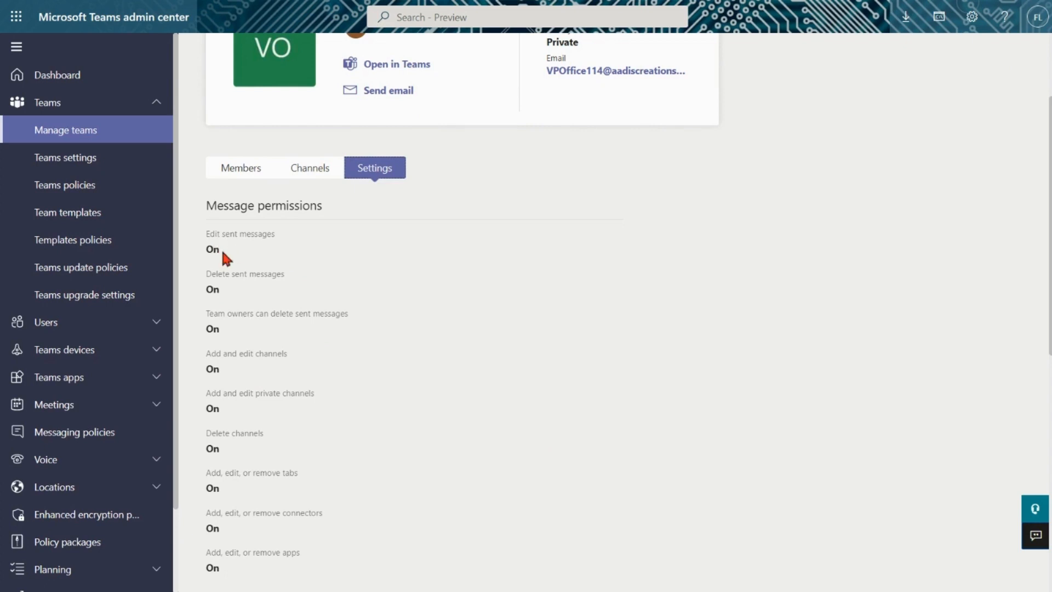
{"action": "scroll", "coordinate": [249, 260], "scroll_direction": "down", "scroll_amount": 1}
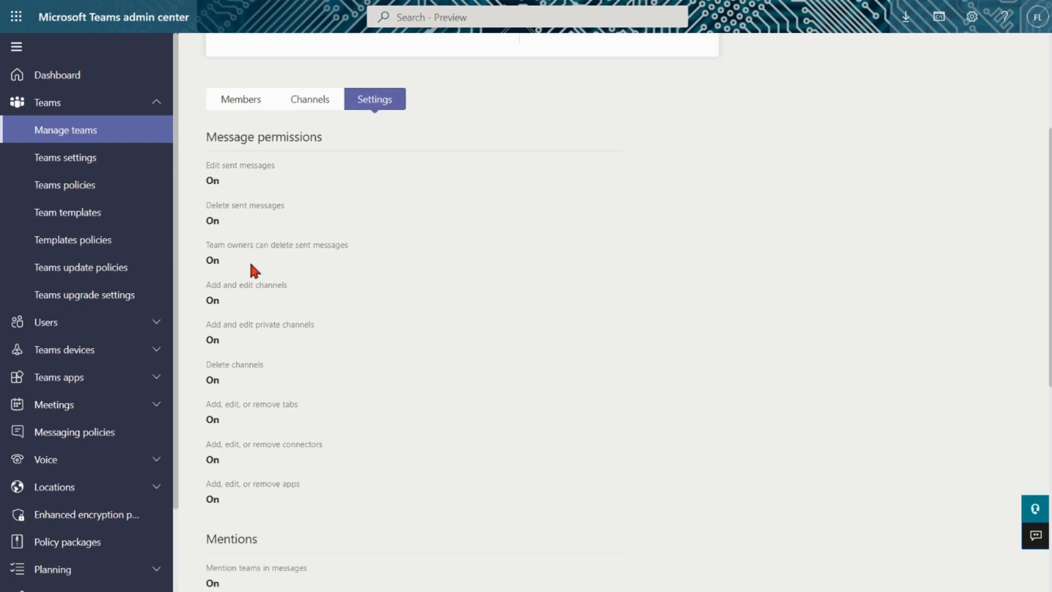
{"action": "double_click", "coordinate": [210, 217]}
{"action": "scroll", "coordinate": [344, 271], "scroll_direction": "down", "scroll_amount": 3}
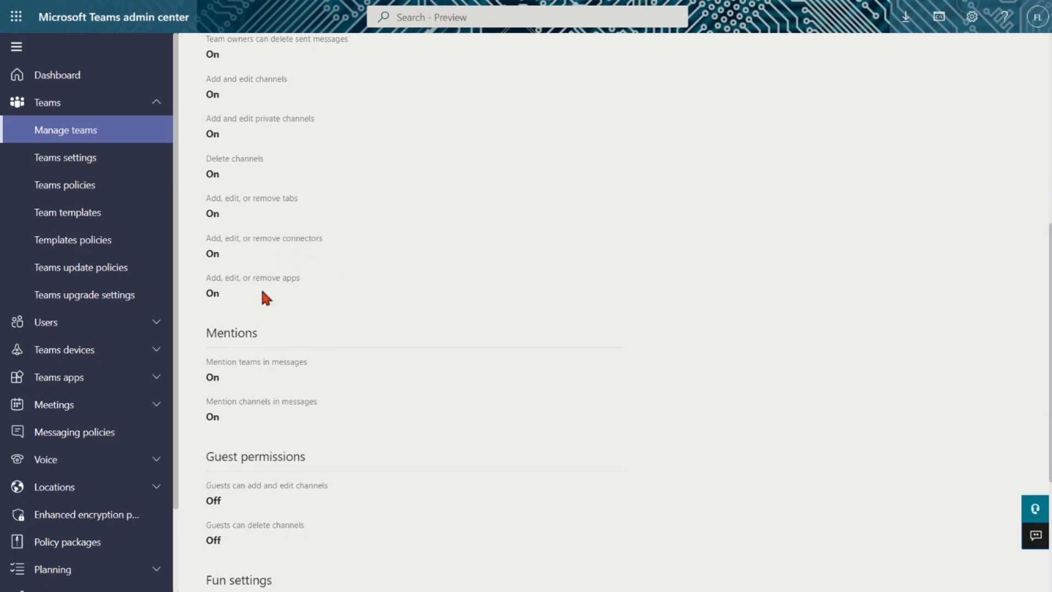
{"action": "scroll", "coordinate": [229, 457], "scroll_direction": "down", "scroll_amount": 3}
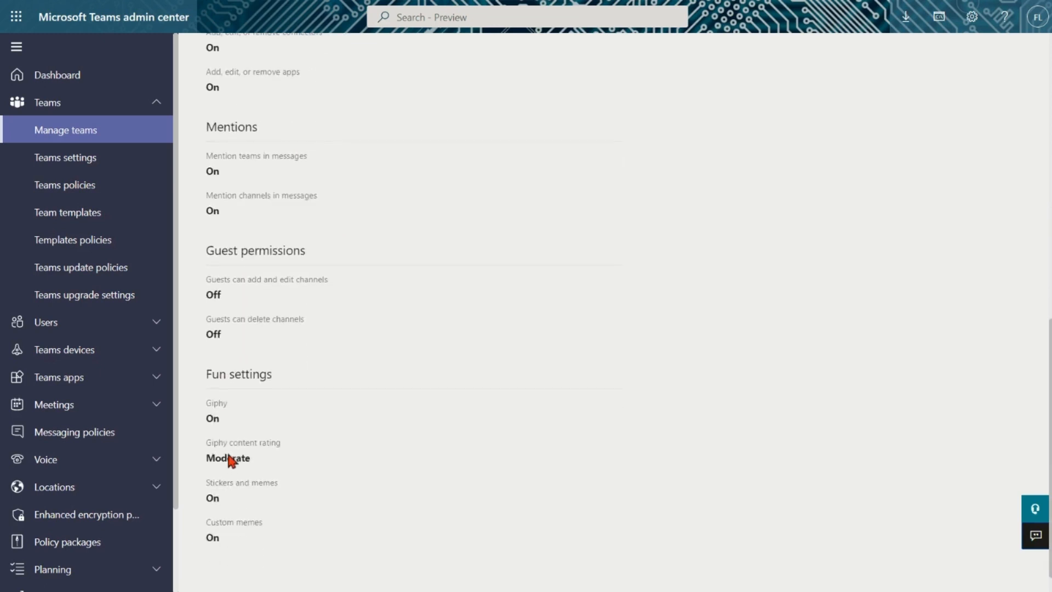
{"action": "scroll", "coordinate": [230, 460], "scroll_direction": "down", "scroll_amount": 1}
{"action": "scroll", "coordinate": [290, 394], "scroll_direction": "up", "scroll_amount": 10}
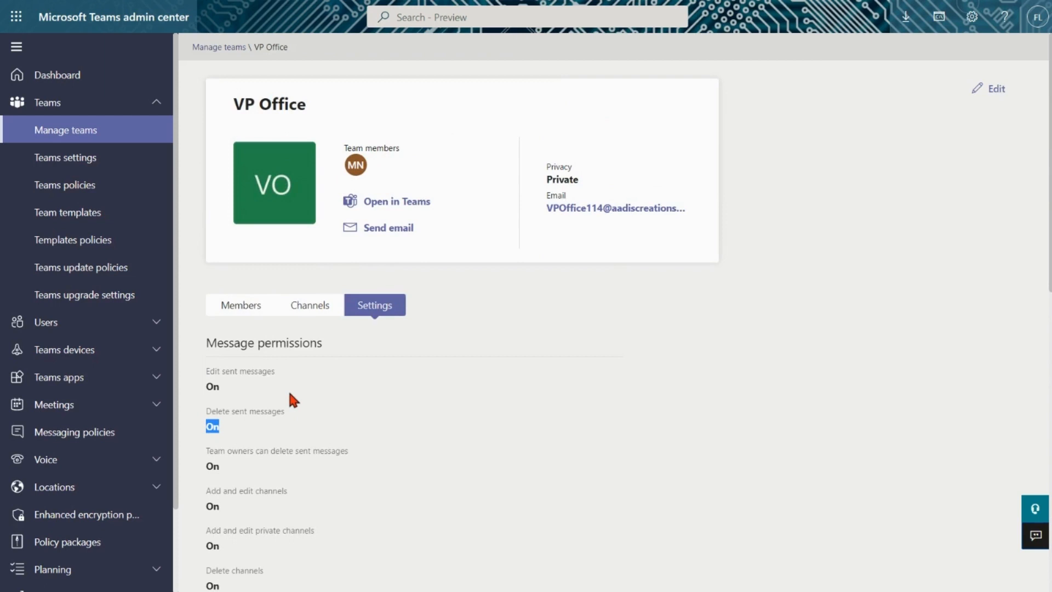
Open the organization-wide Teams settings and turn suggested feeds in users' activity feeds off and back on
{"action": "left_click", "coordinate": [130, 167]}
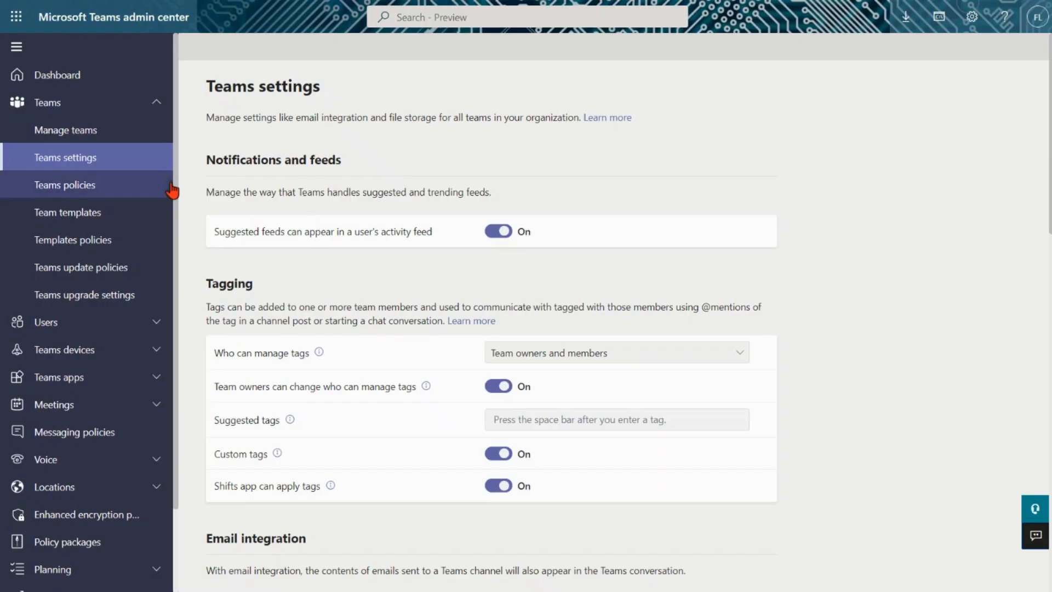
{"action": "left_click", "coordinate": [497, 232]}
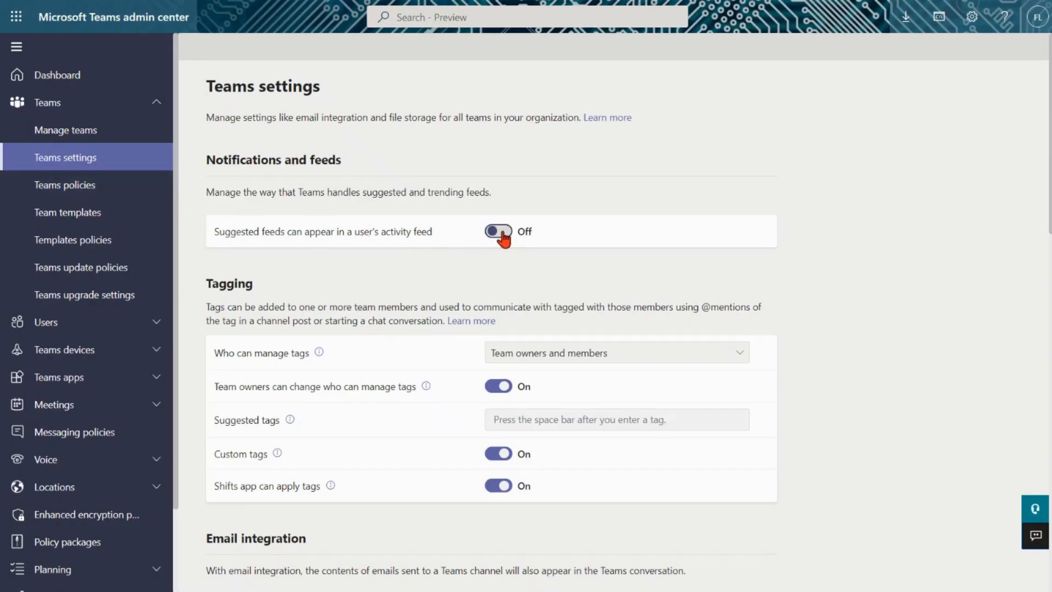
{"action": "left_click", "coordinate": [502, 232]}
Review the tagging options and choose Team owners and members for who can manage tags
{"action": "scroll", "coordinate": [723, 225], "scroll_direction": "down", "scroll_amount": 1}
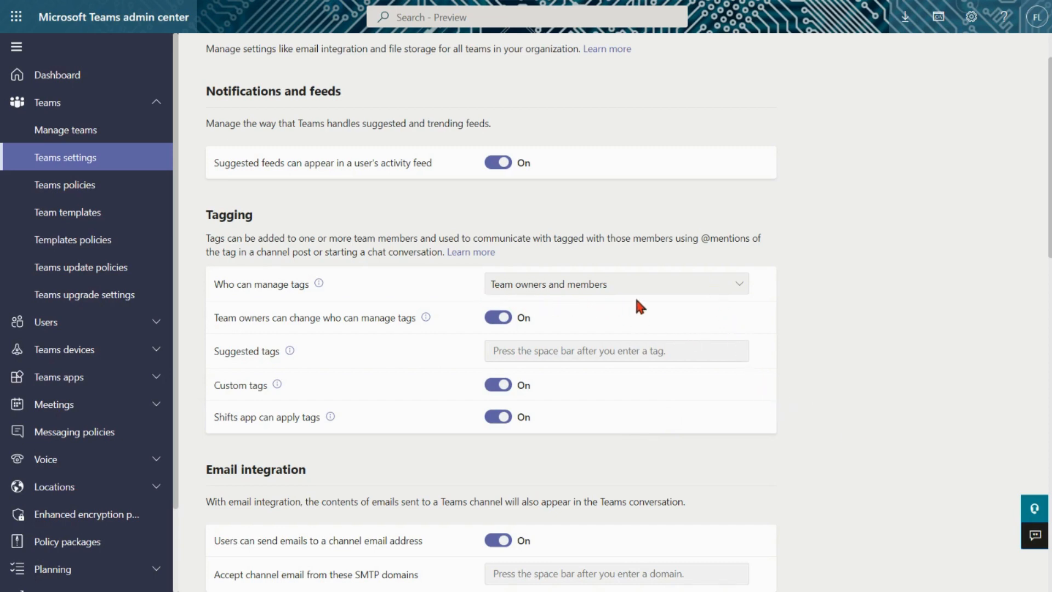
{"action": "left_click", "coordinate": [726, 286]}
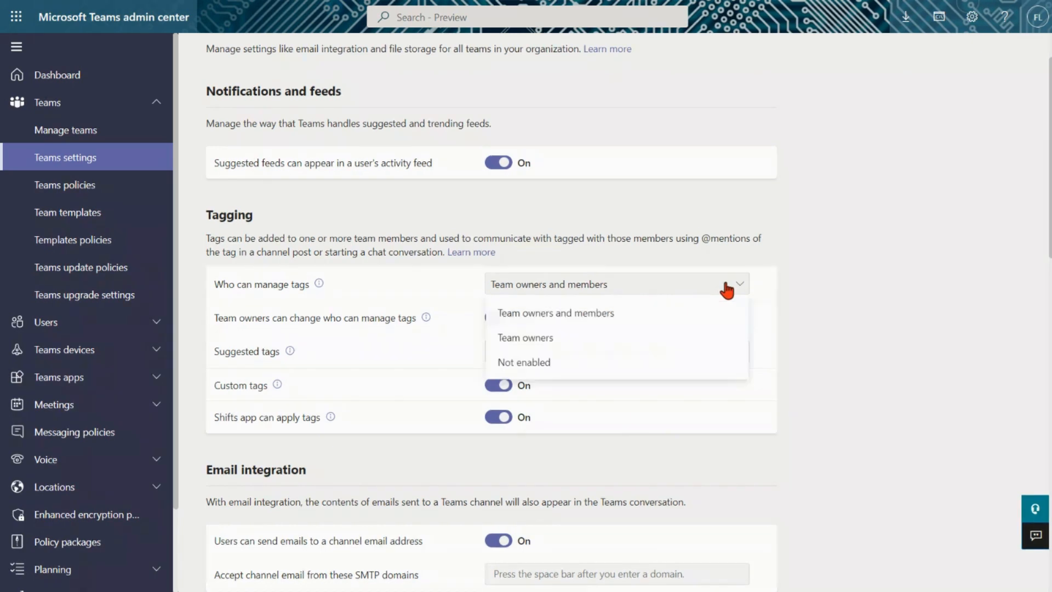
{"action": "left_click", "coordinate": [631, 327]}
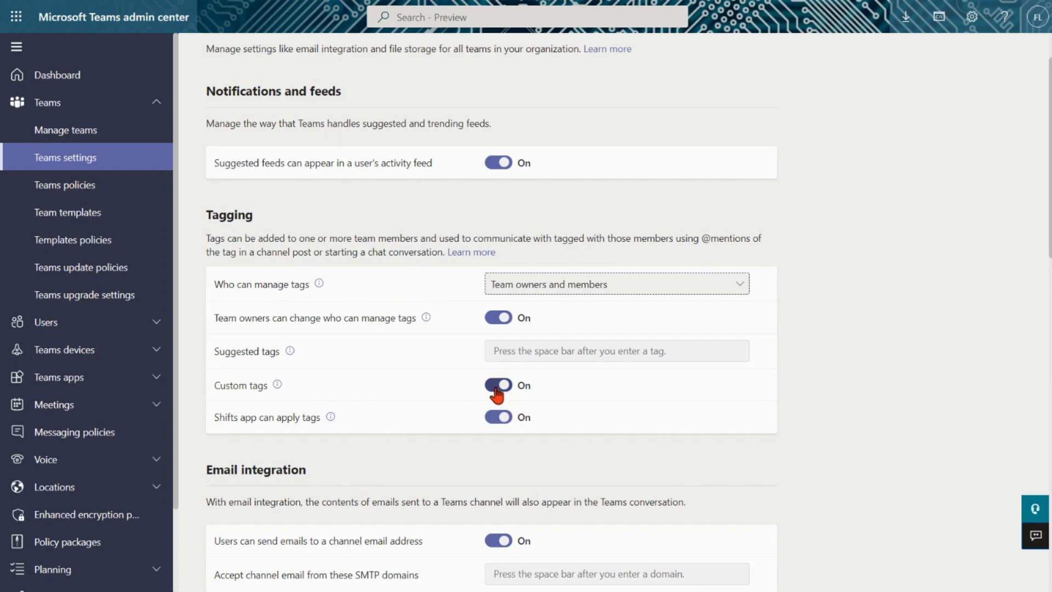
{"action": "left_click", "coordinate": [616, 415]}
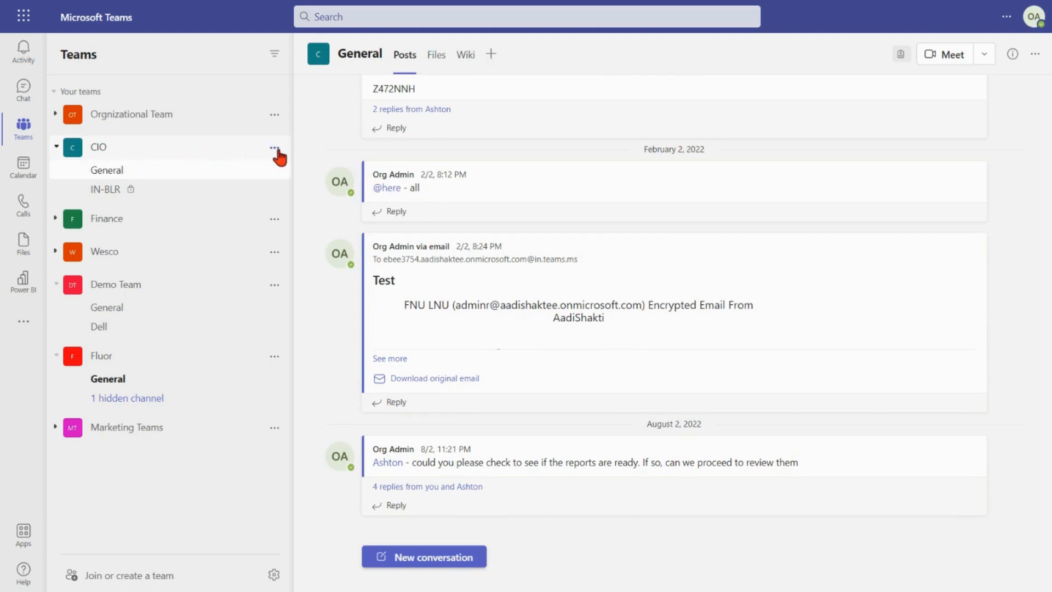
In Microsoft Teams, open the management page of the CIO team and show its tags
{"action": "left_click", "coordinate": [274, 148]}
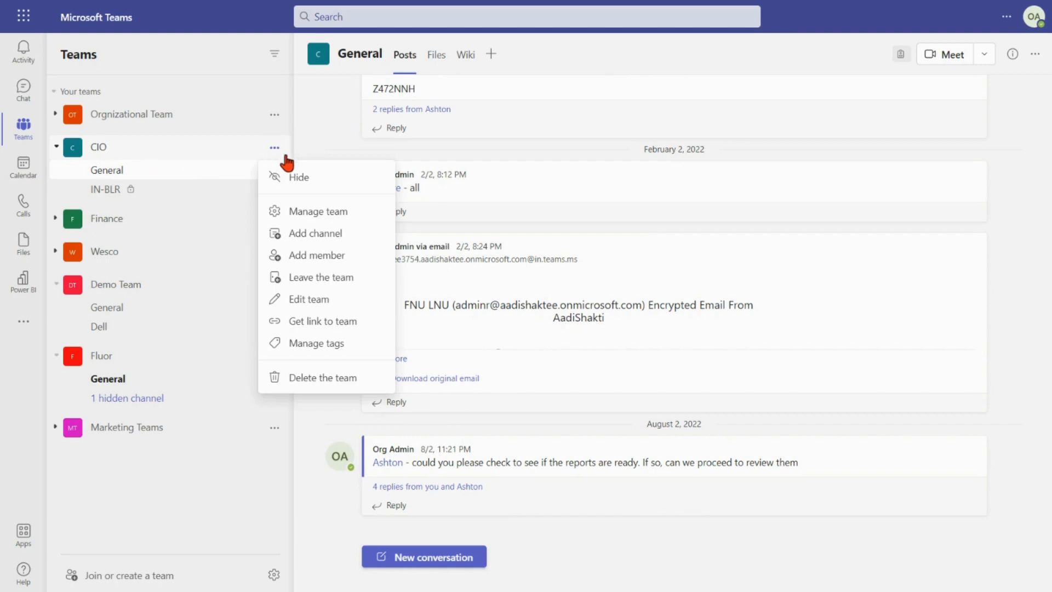
{"action": "left_click", "coordinate": [351, 210]}
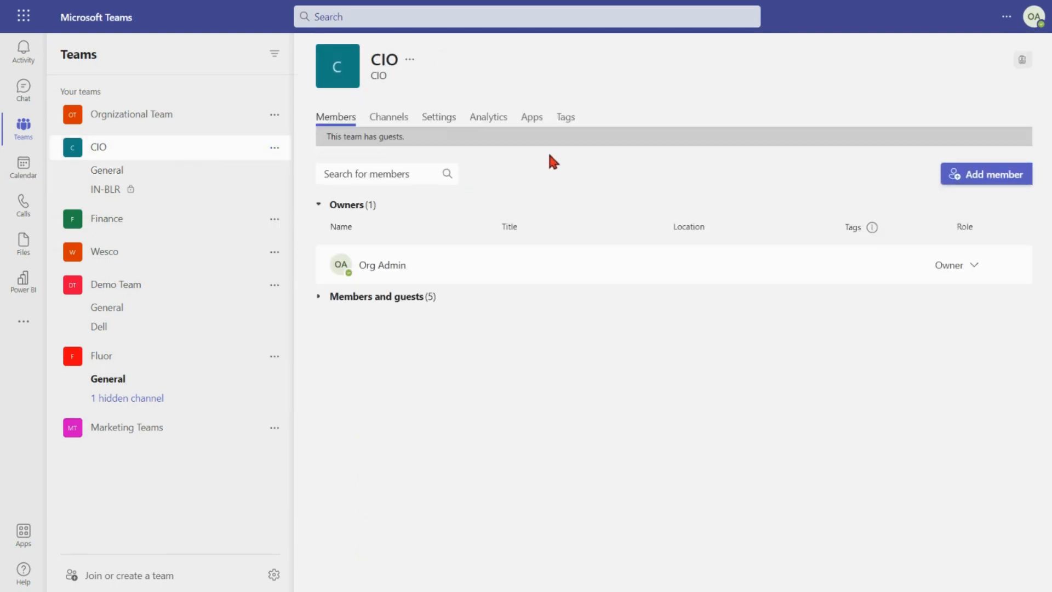
{"action": "left_click", "coordinate": [567, 118]}
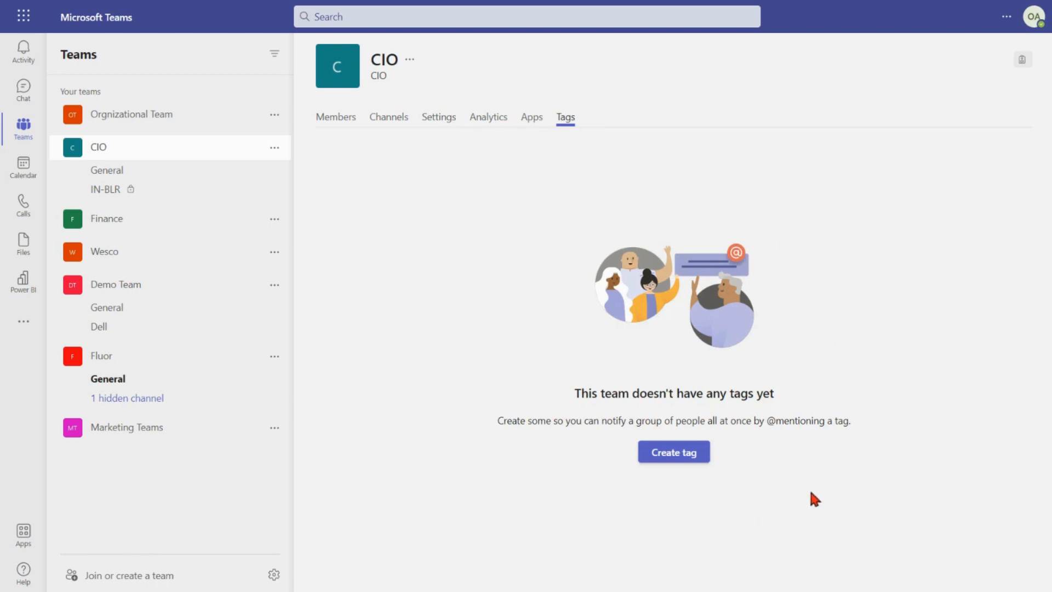
{"action": "left_click", "coordinate": [682, 455]}
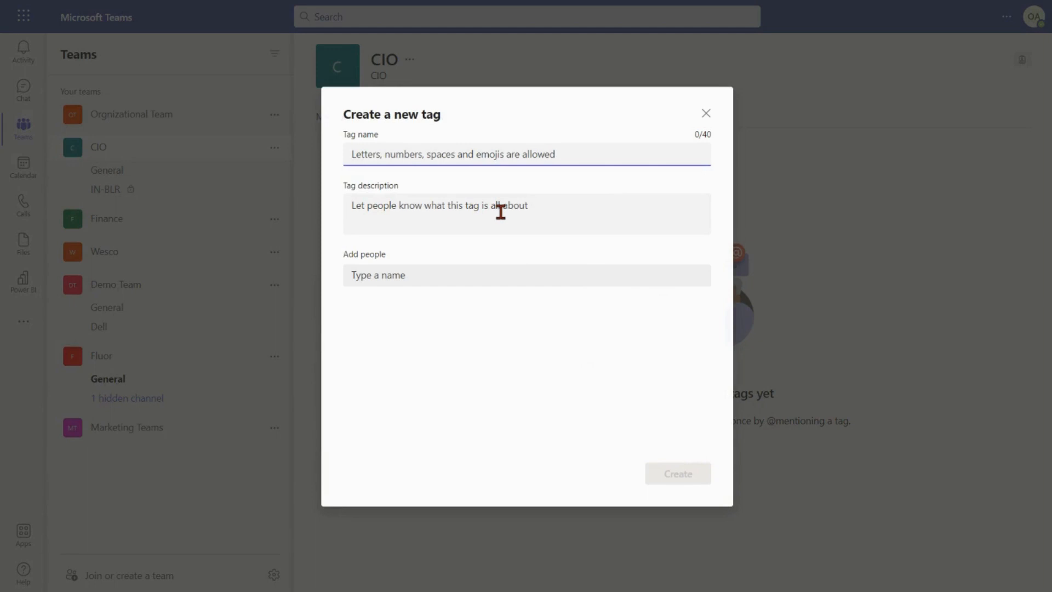
{"action": "type", "text": "@team"}
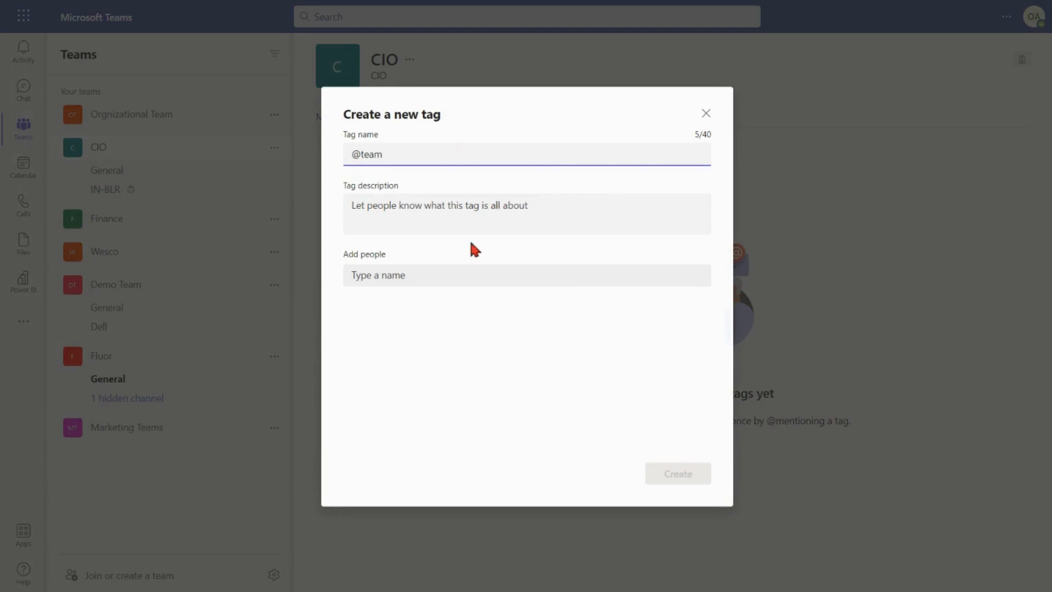
{"action": "left_click", "coordinate": [441, 275]}
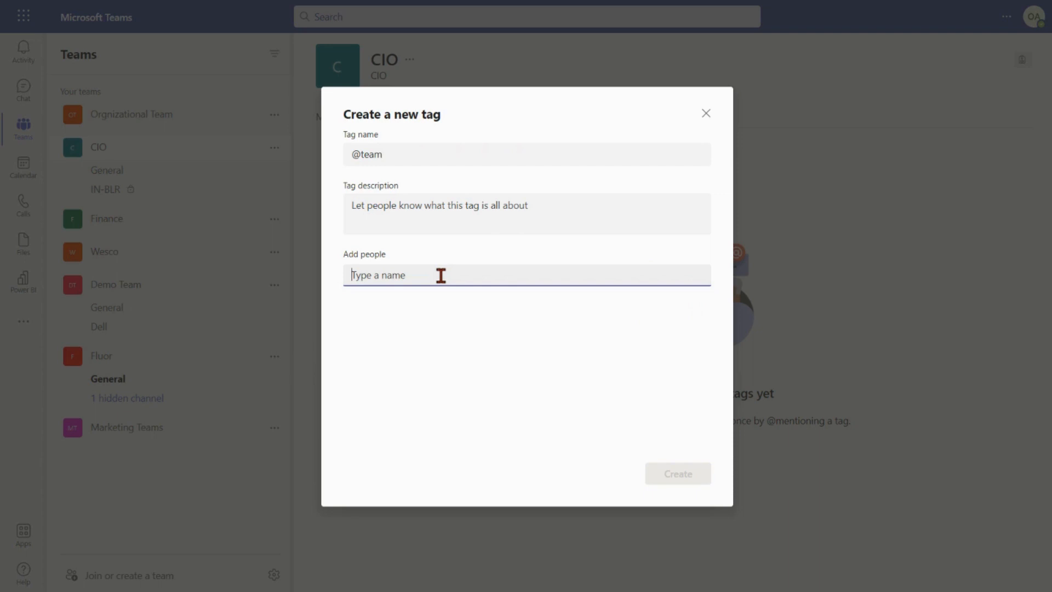
{"action": "left_click", "coordinate": [392, 154]}
{"action": "left_click_drag", "start_coordinate": [392, 153], "coordinate": [347, 153]}
Add two team members to the tag and create it
{"action": "left_click", "coordinate": [402, 276]}
{"action": "type", "text": "a"}
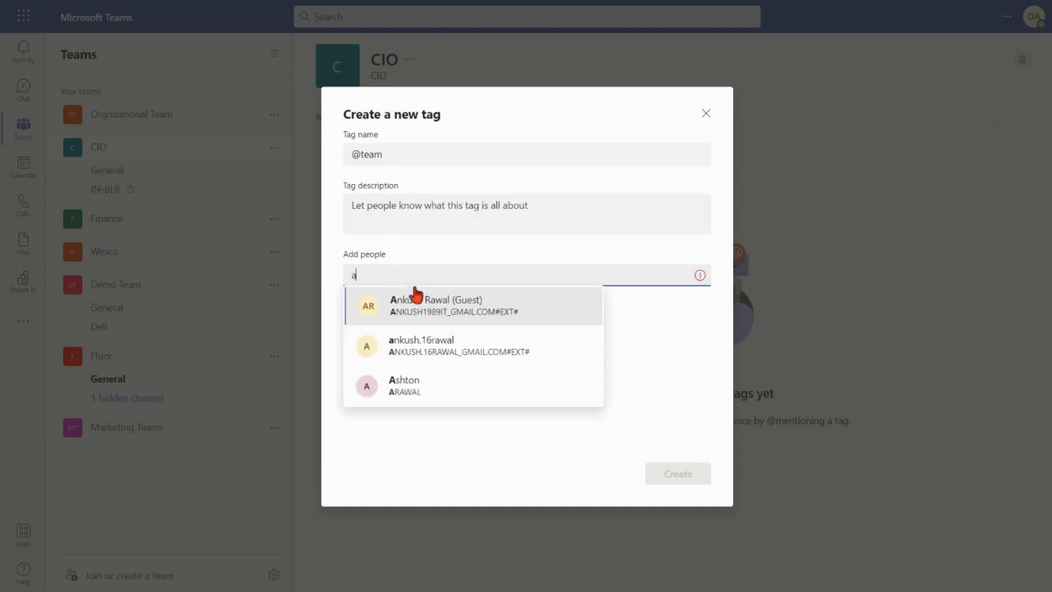
{"action": "left_click", "coordinate": [413, 386]}
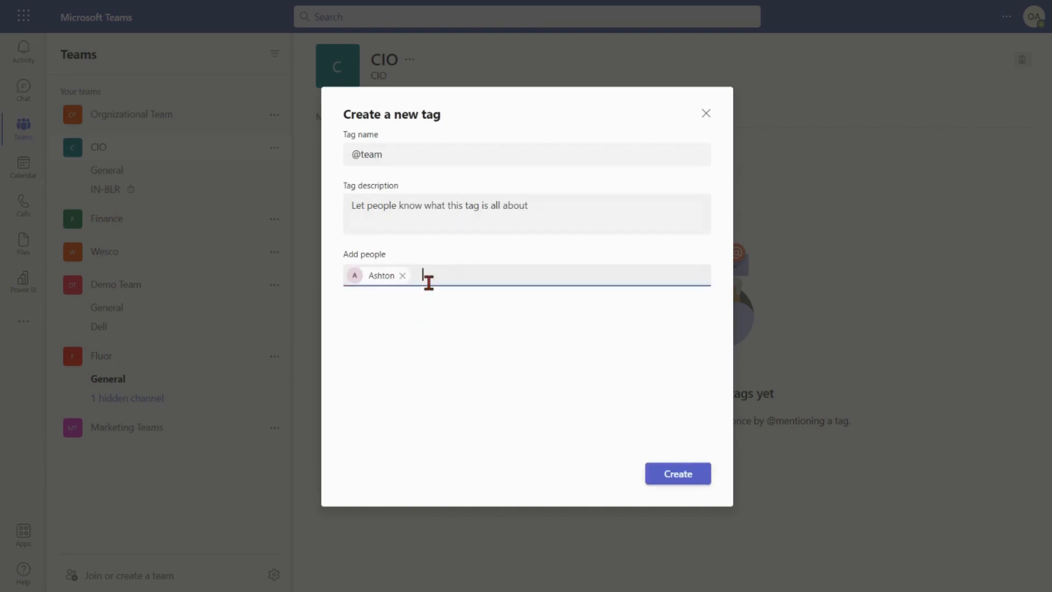
{"action": "type", "text": "sa"}
{"action": "left_click", "coordinate": [482, 310]}
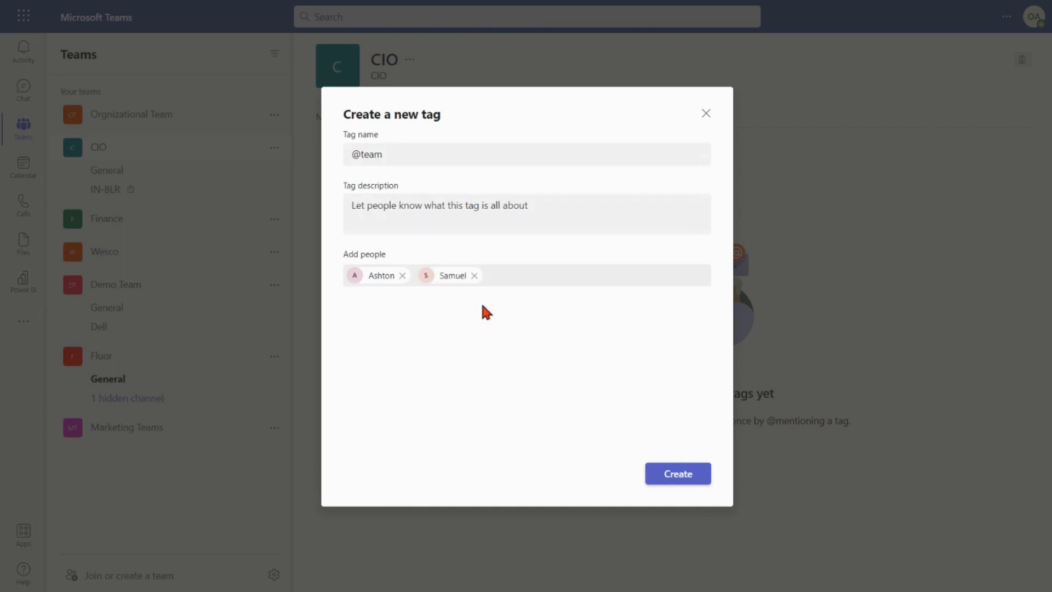
{"action": "left_click", "coordinate": [677, 475]}
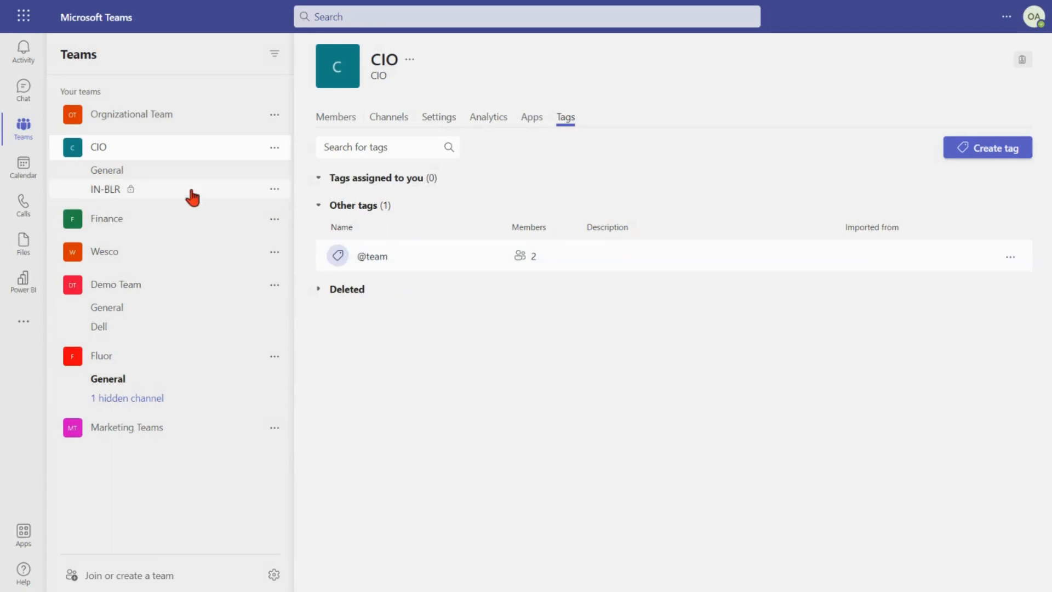
{"action": "left_click", "coordinate": [179, 179]}
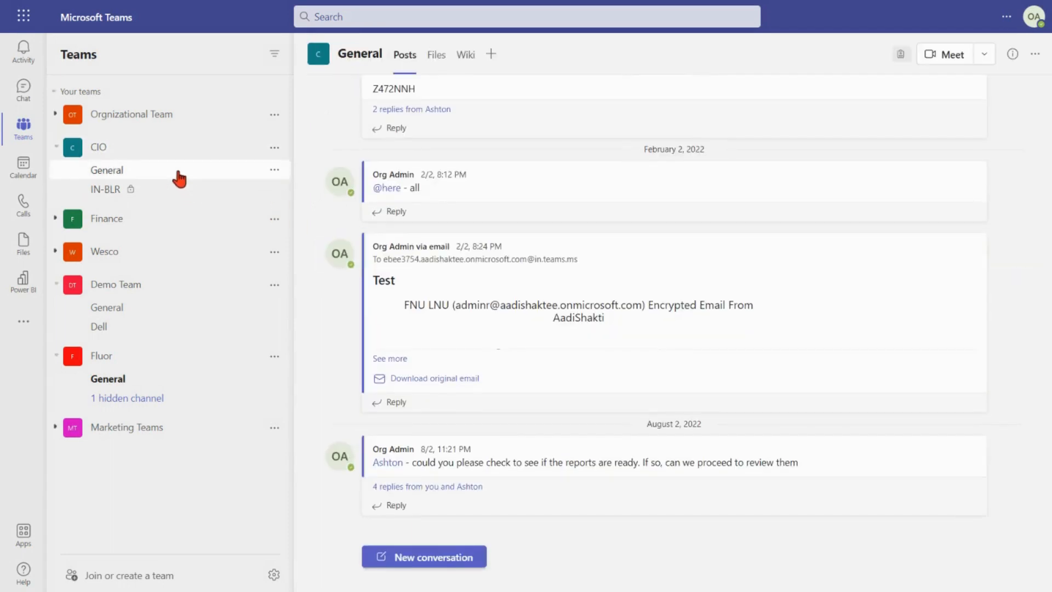
{"action": "left_click", "coordinate": [424, 553]}
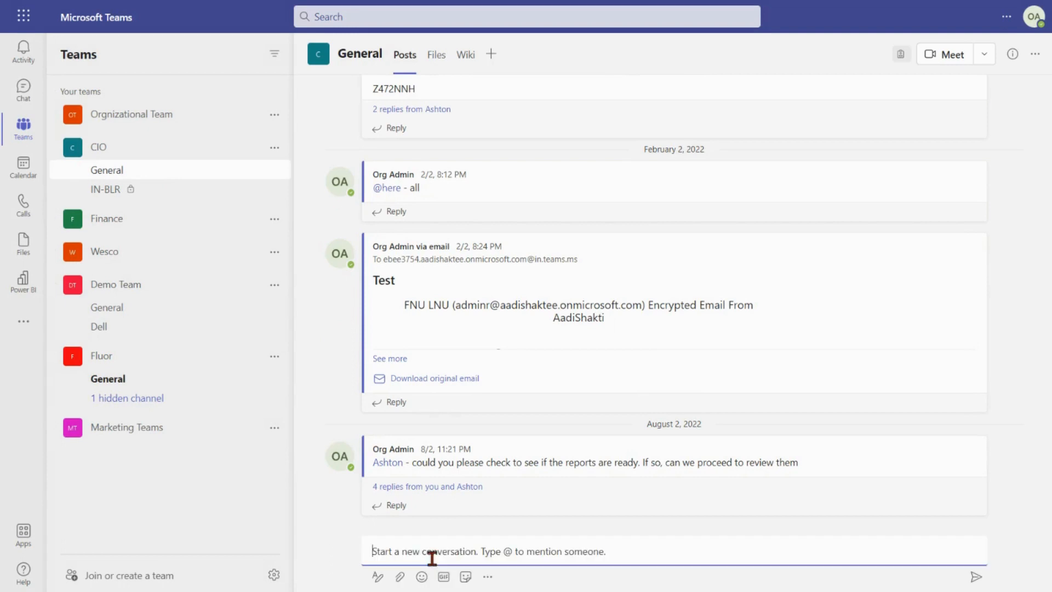
{"action": "type", "text": "@team"}
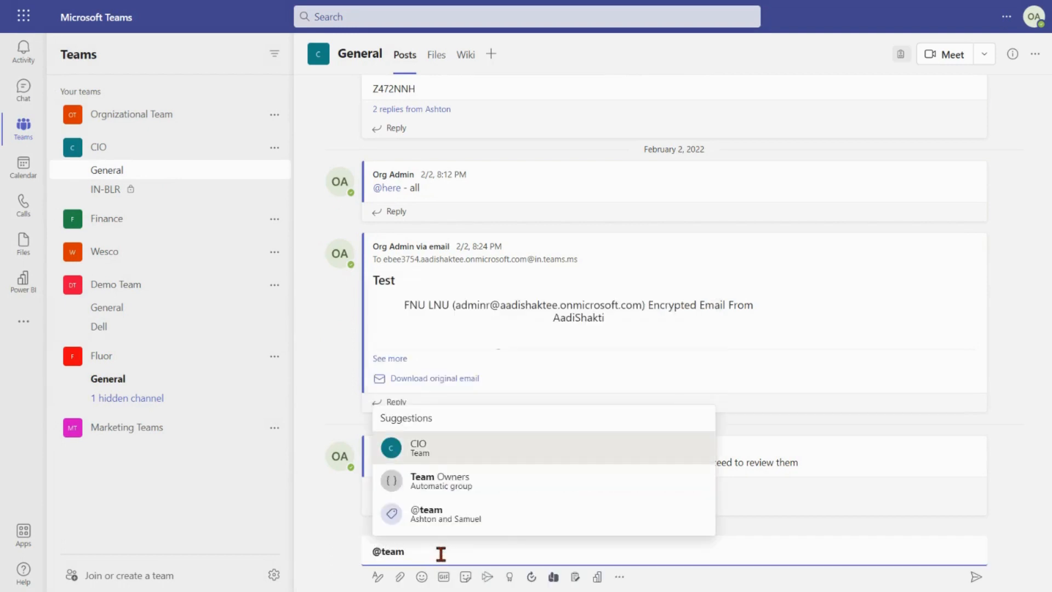
{"action": "left_click", "coordinate": [453, 521]}
{"action": "type", "text": "- hey "}
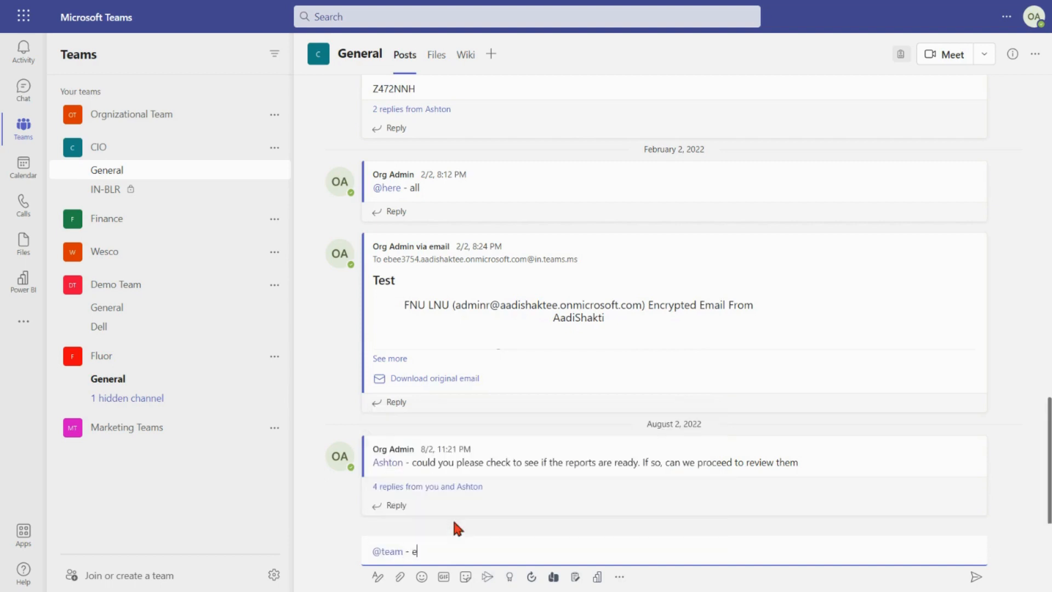
{"action": "type", "text": "guys"}
{"action": "key", "text": "Return"}
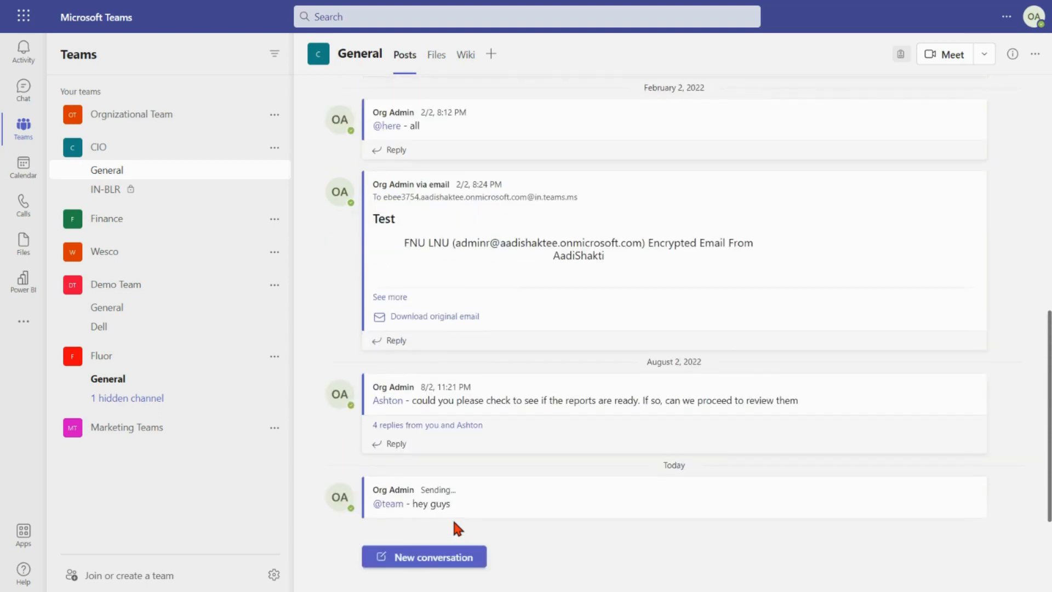
{"action": "mouse_move", "coordinate": [398, 454]}
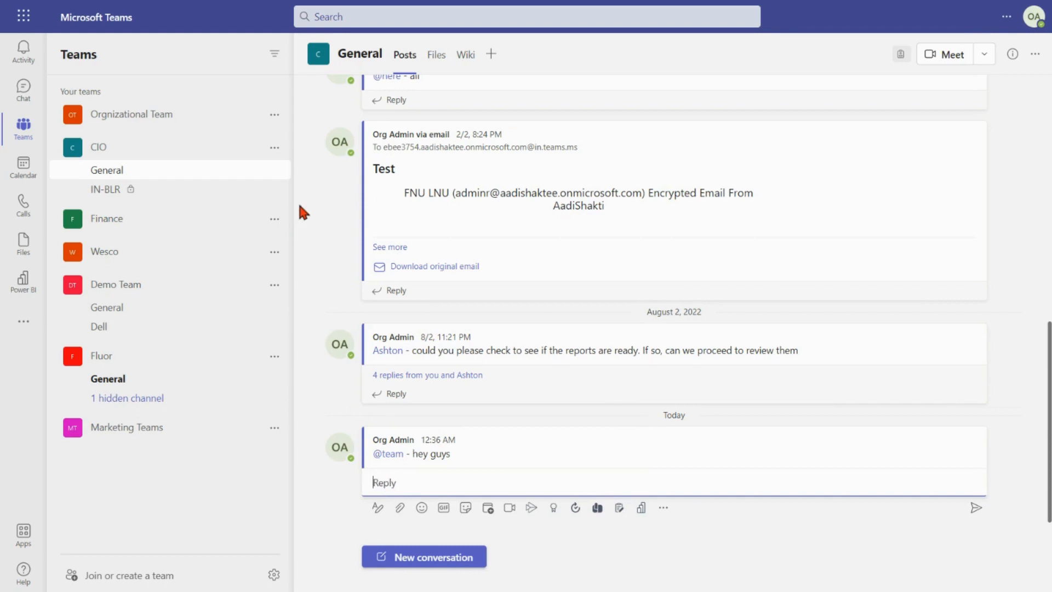
In the CIO team's settings, set tags to be managed by Team owners
{"action": "left_click", "coordinate": [273, 149]}
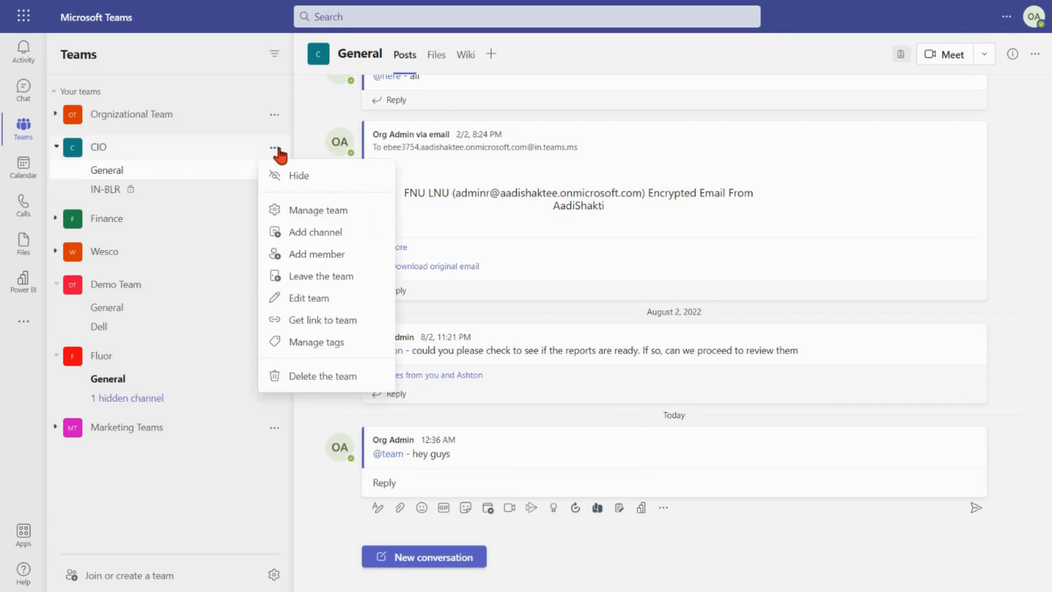
{"action": "left_click", "coordinate": [328, 211]}
{"action": "left_click", "coordinate": [438, 118]}
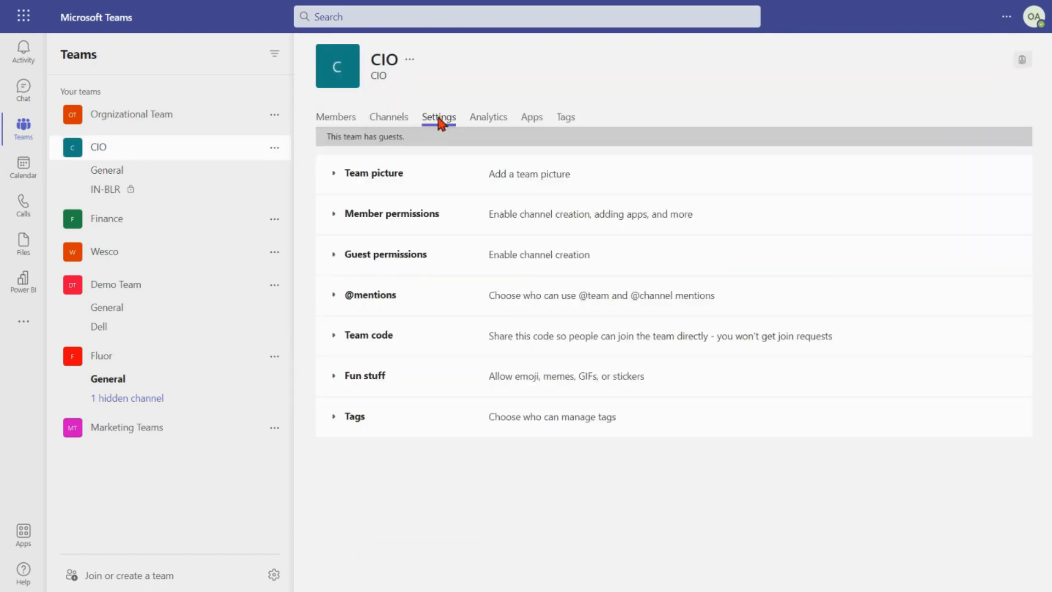
{"action": "left_click", "coordinate": [334, 417]}
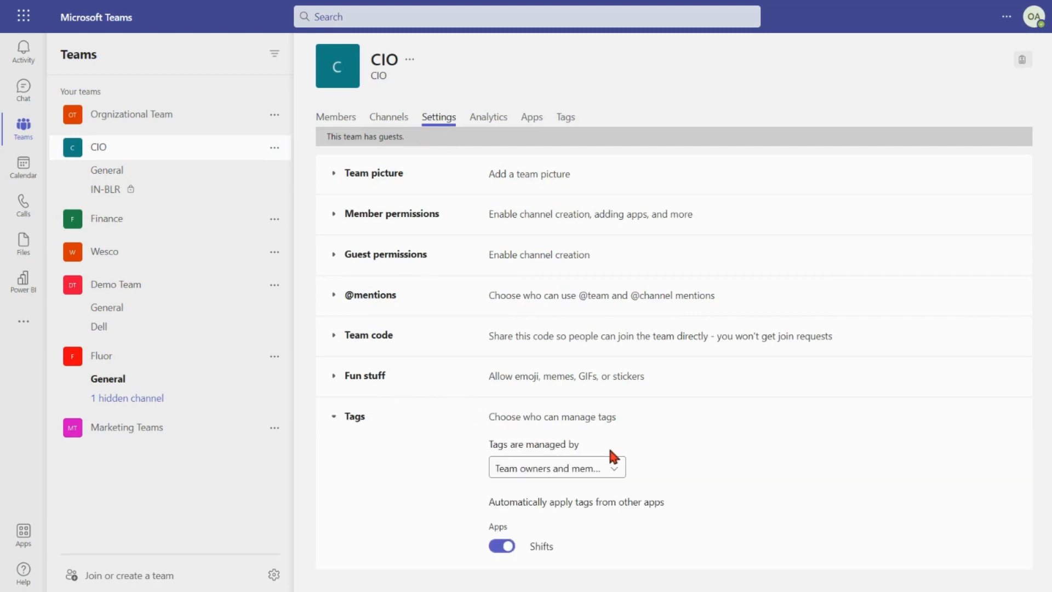
{"action": "left_click", "coordinate": [615, 469]}
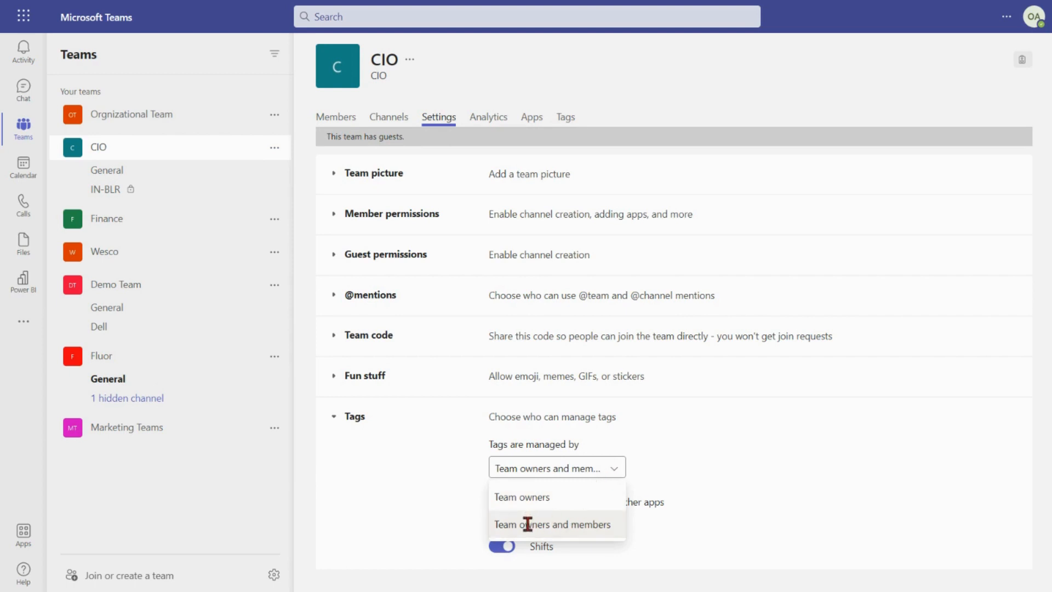
{"action": "left_click", "coordinate": [565, 497]}
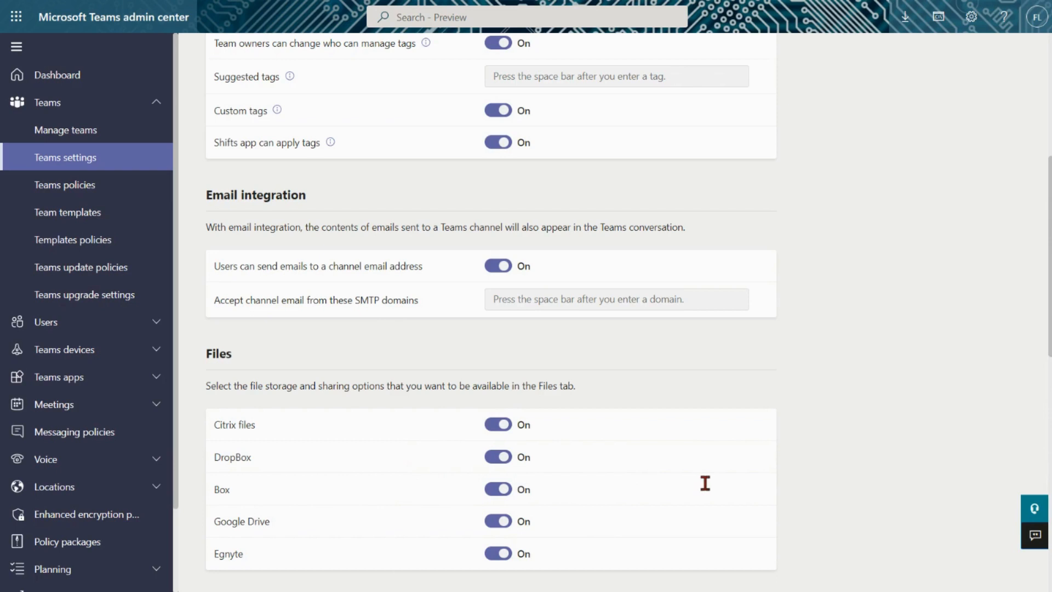
Check the accepted SMTP domains setting in the Teams admin center, and examine the CIO General channel's email address in Microsoft Teams
{"action": "left_click", "coordinate": [562, 299]}
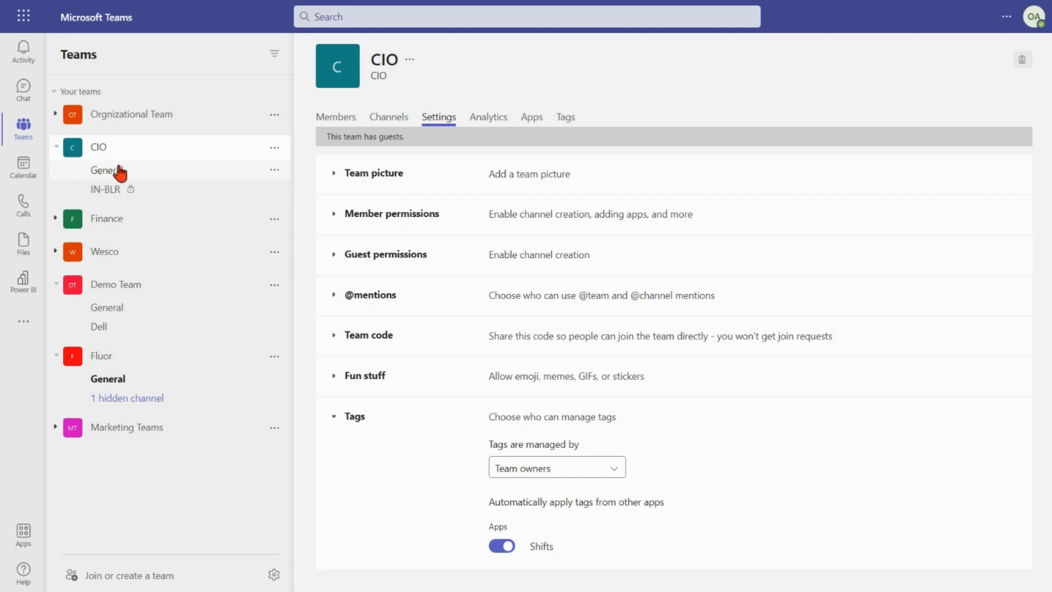
{"action": "left_click", "coordinate": [274, 171]}
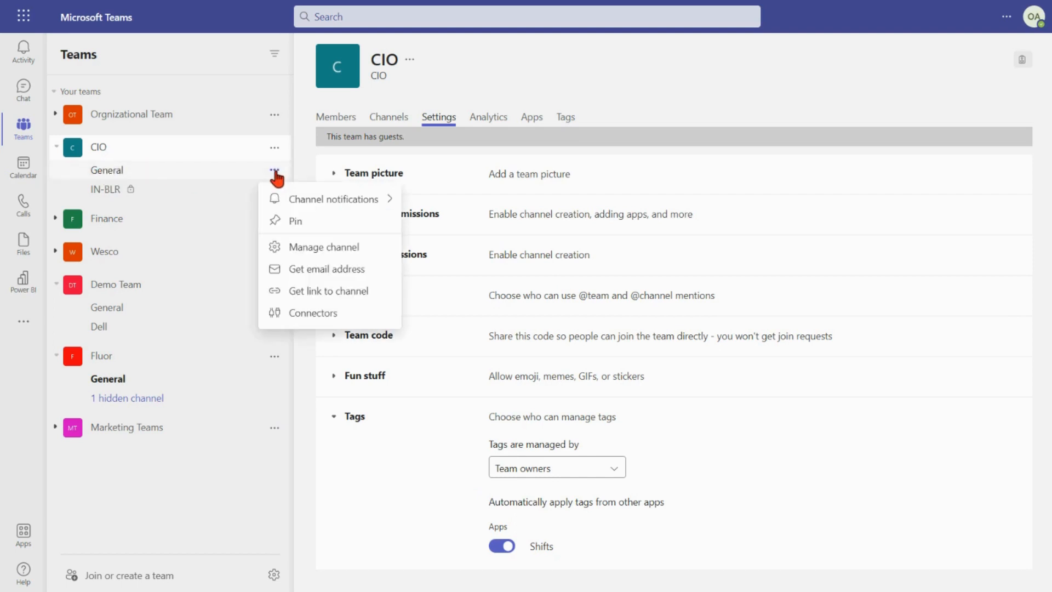
{"action": "left_click", "coordinate": [322, 277]}
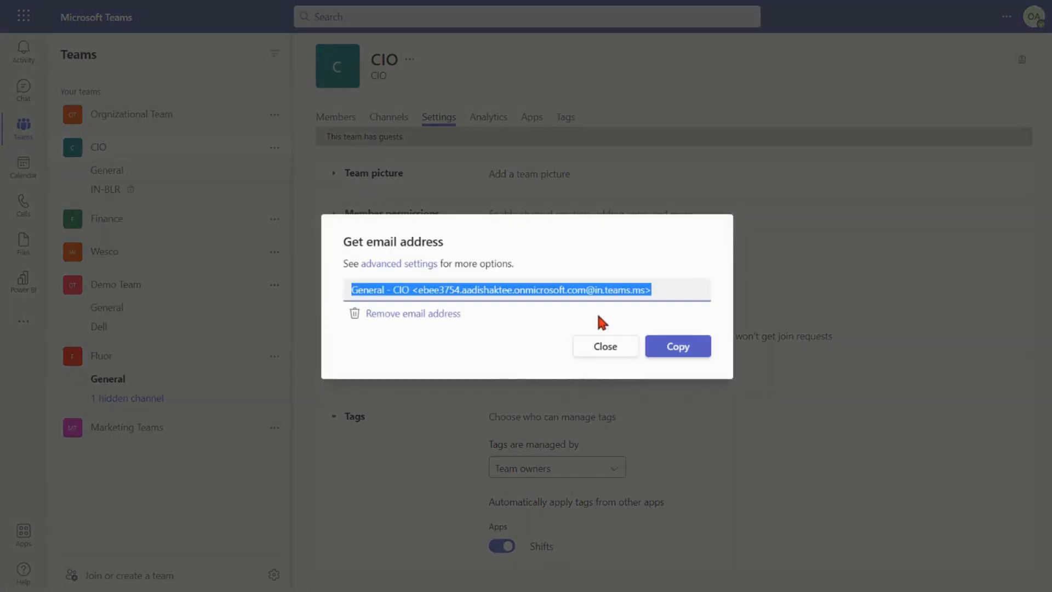
{"action": "left_click_drag", "start_coordinate": [645, 291], "coordinate": [419, 296]}
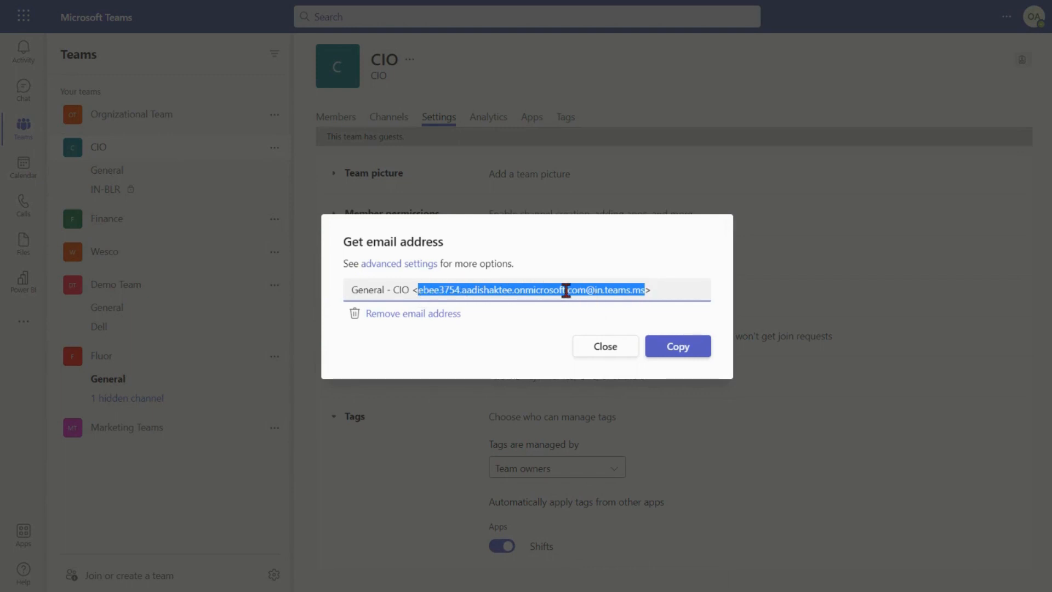
{"action": "left_click", "coordinate": [656, 290]}
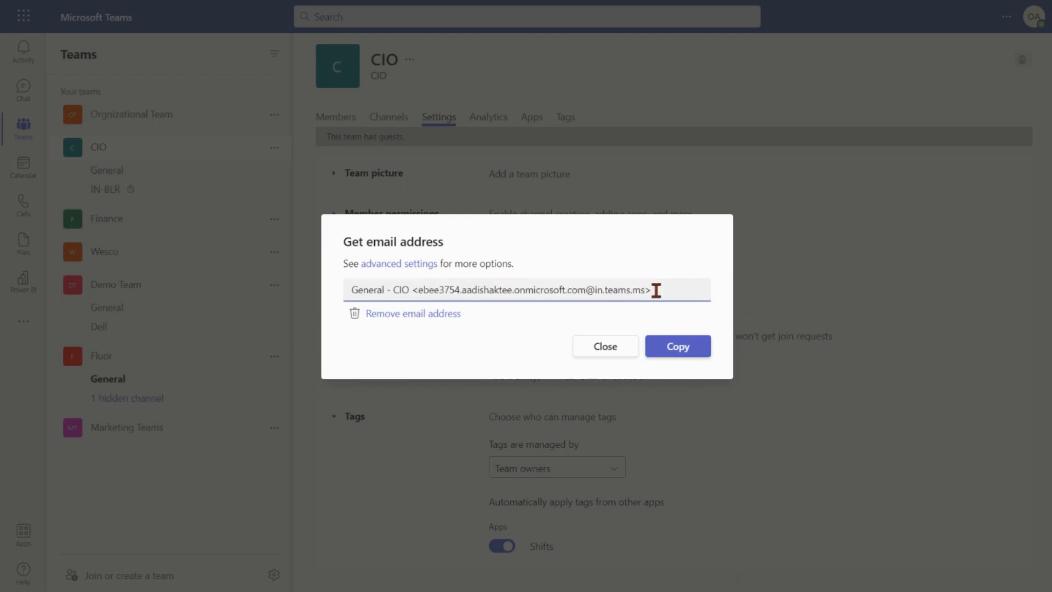
{"action": "left_click_drag", "start_coordinate": [649, 291], "coordinate": [419, 293]}
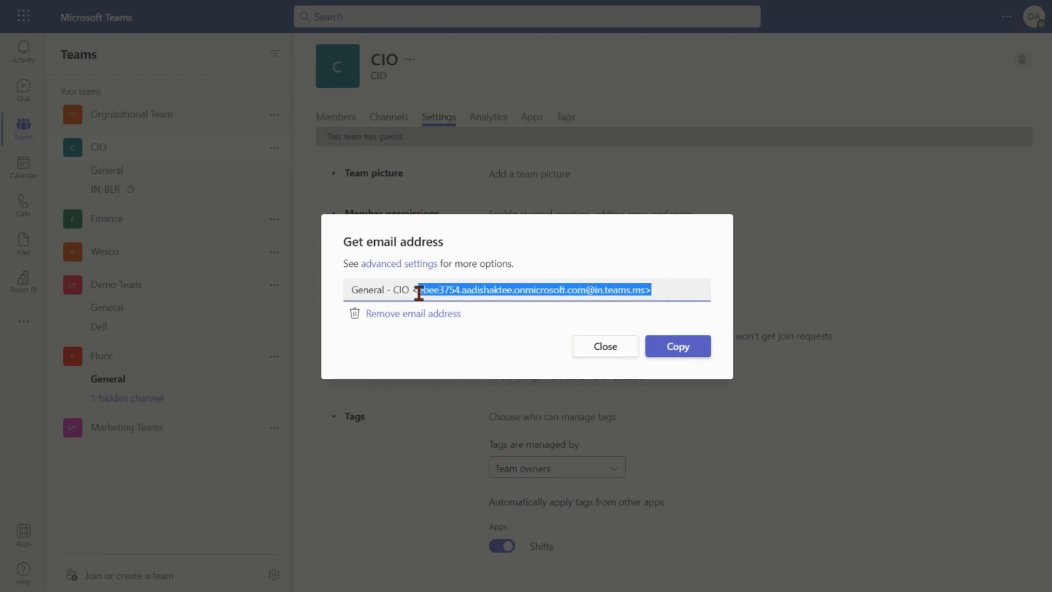
{"action": "left_click", "coordinate": [672, 294]}
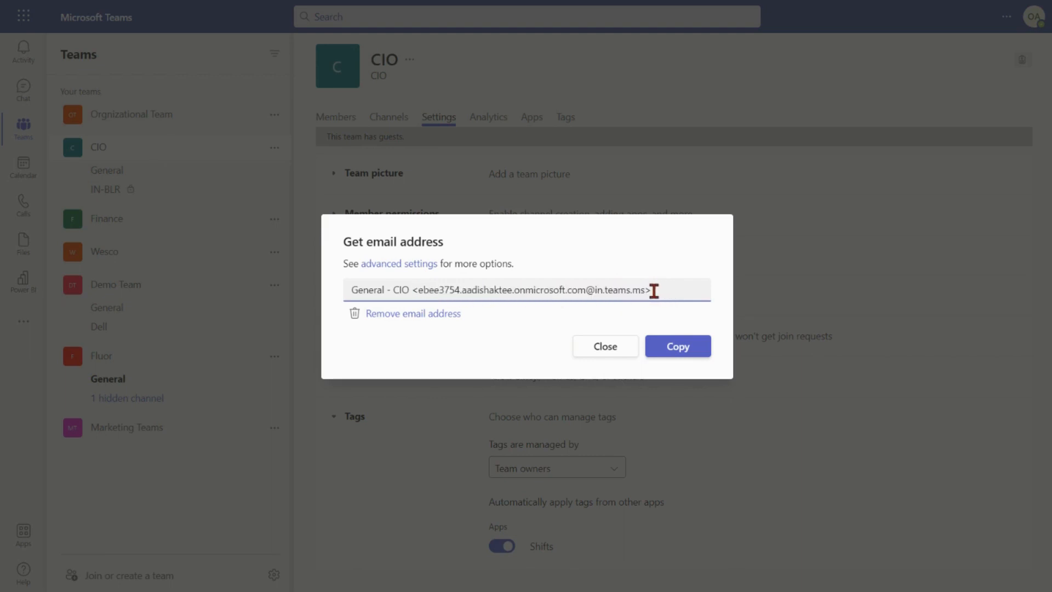
{"action": "left_click_drag", "start_coordinate": [645, 291], "coordinate": [444, 295]}
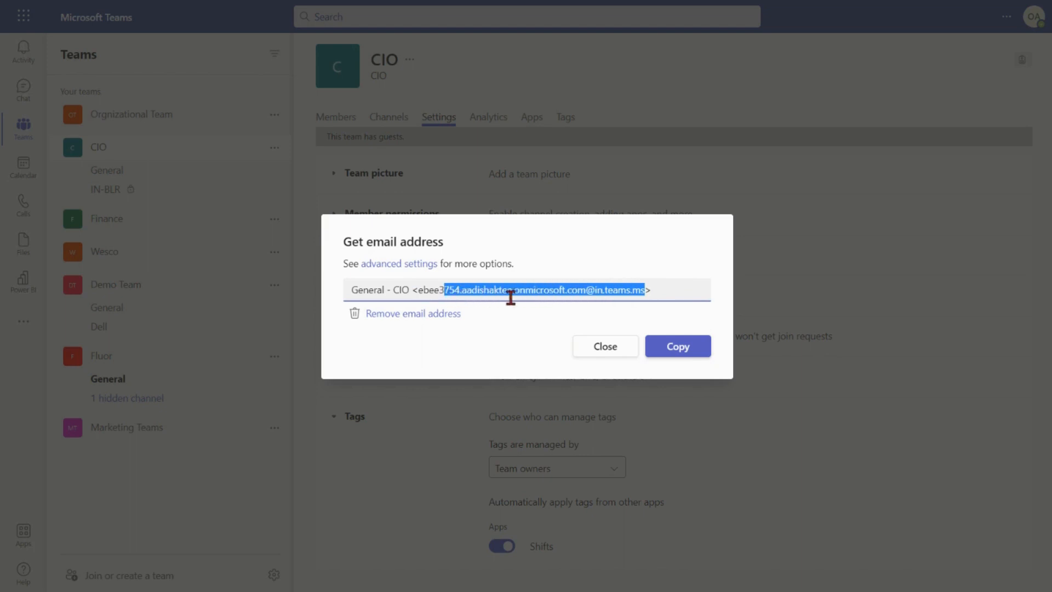
{"action": "left_click", "coordinate": [651, 290]}
{"action": "left_click_drag", "start_coordinate": [641, 290], "coordinate": [417, 294]}
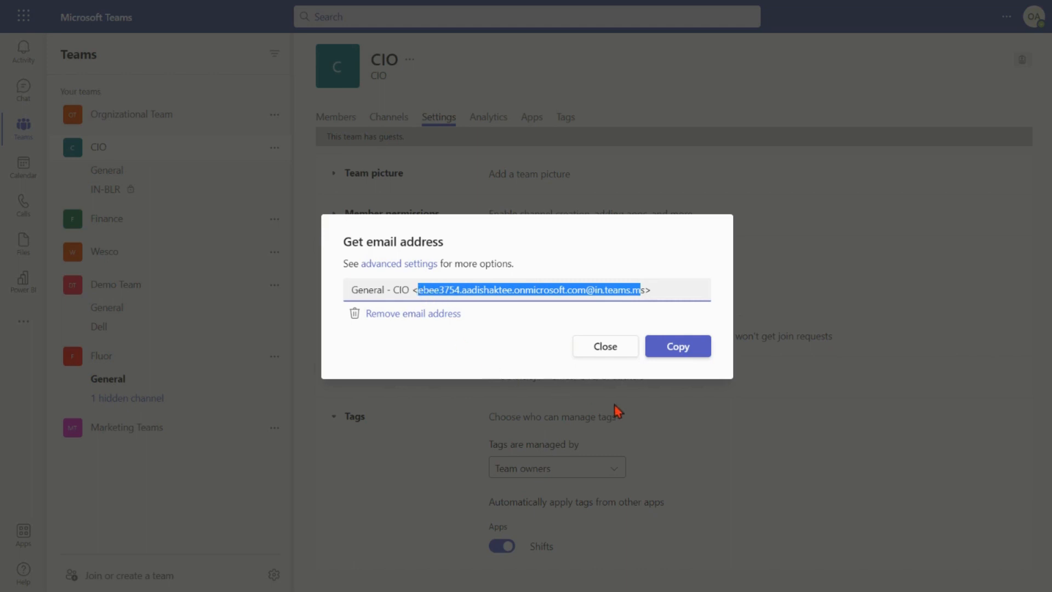
{"action": "left_click", "coordinate": [608, 351]}
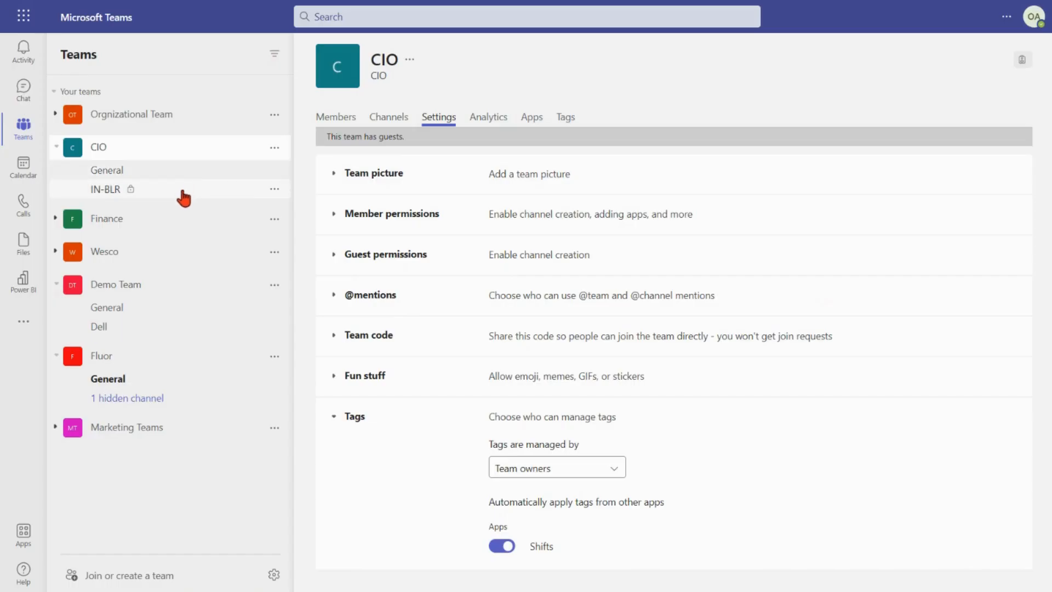
Open the files of the CIO team's General channel and show the cloud storage providers that can be added
{"action": "left_click", "coordinate": [183, 193]}
{"action": "left_click", "coordinate": [193, 174]}
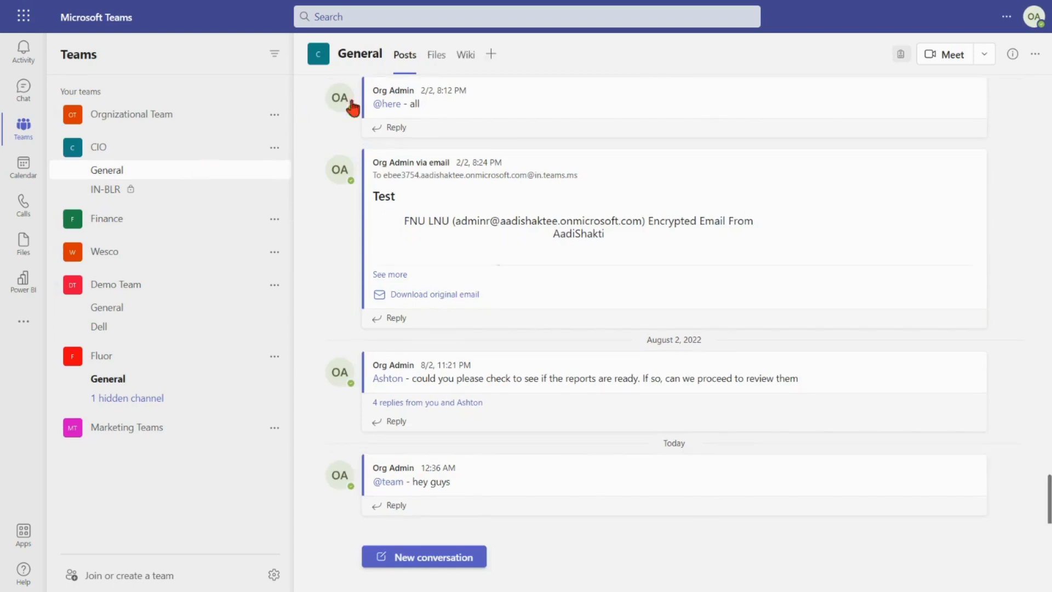
{"action": "left_click", "coordinate": [436, 60]}
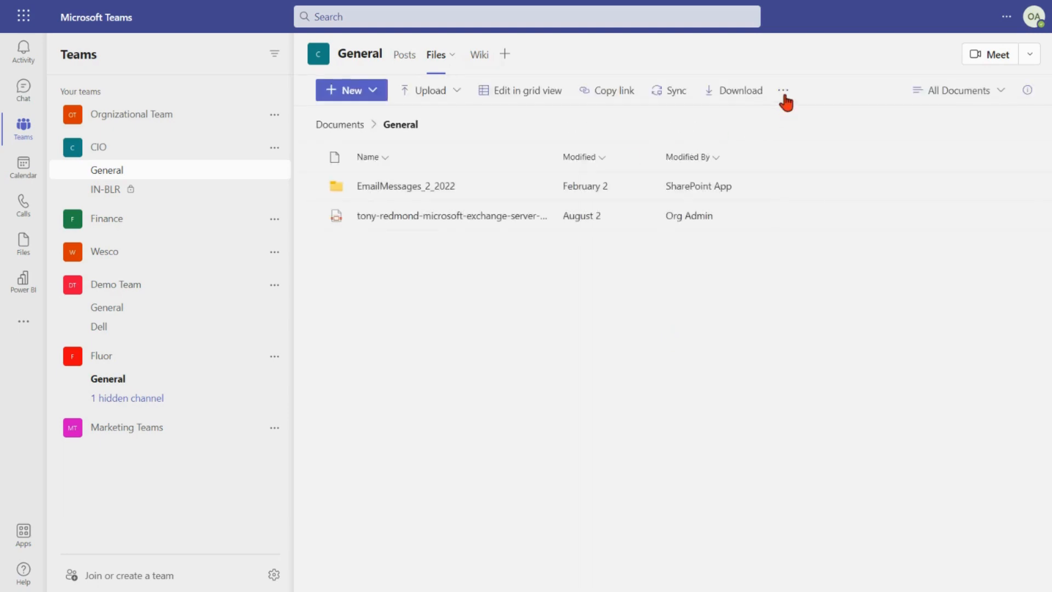
{"action": "left_click", "coordinate": [787, 94]}
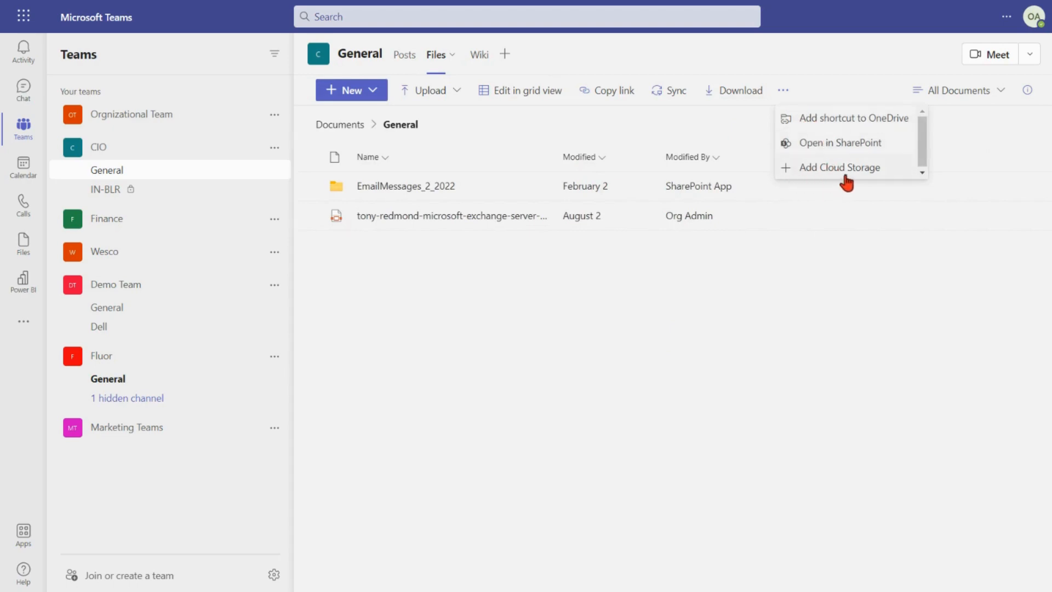
{"action": "left_click", "coordinate": [827, 171]}
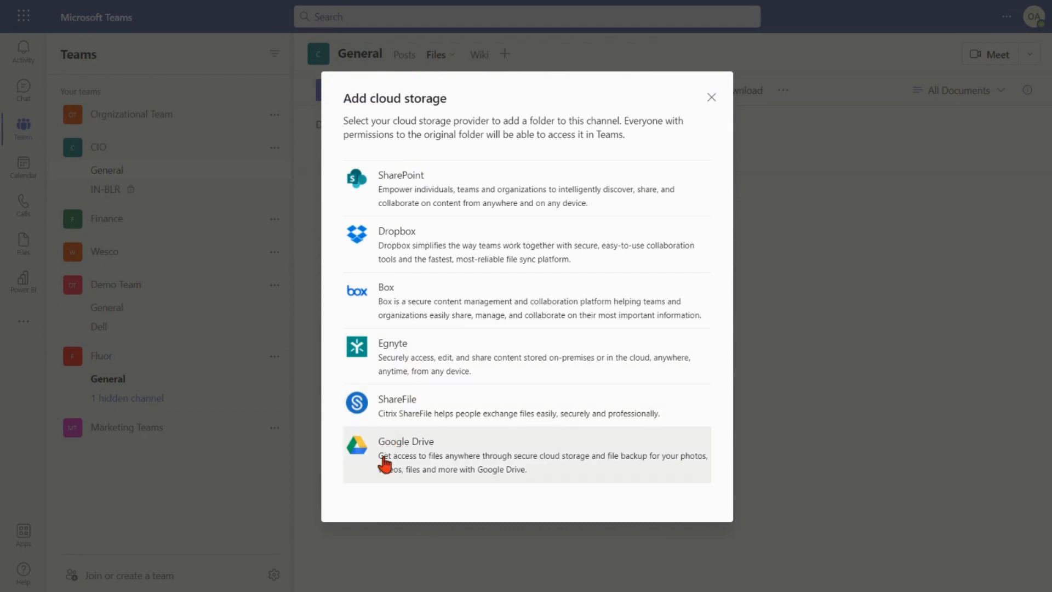
View the Google Drive folder selection, return to the provider list and choose Box to show its login form
{"action": "left_click", "coordinate": [413, 465]}
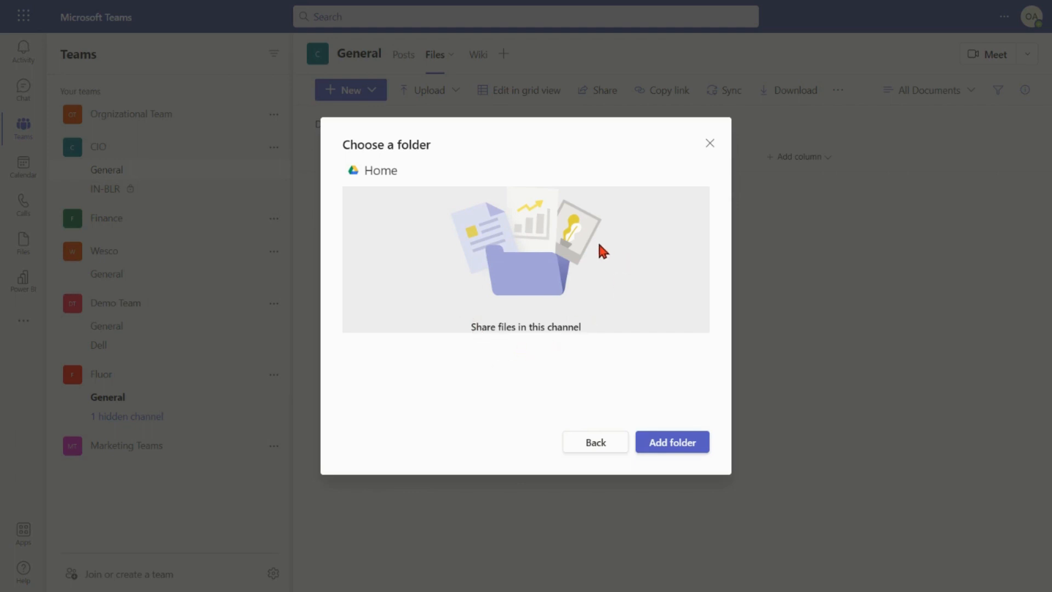
{"action": "left_click", "coordinate": [587, 447]}
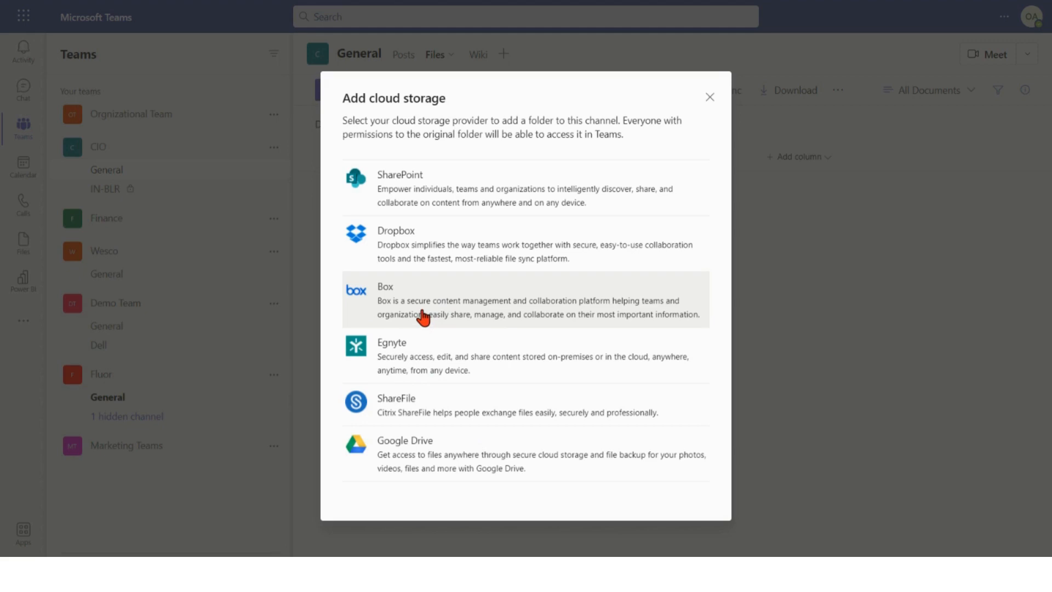
{"action": "left_click", "coordinate": [423, 315]}
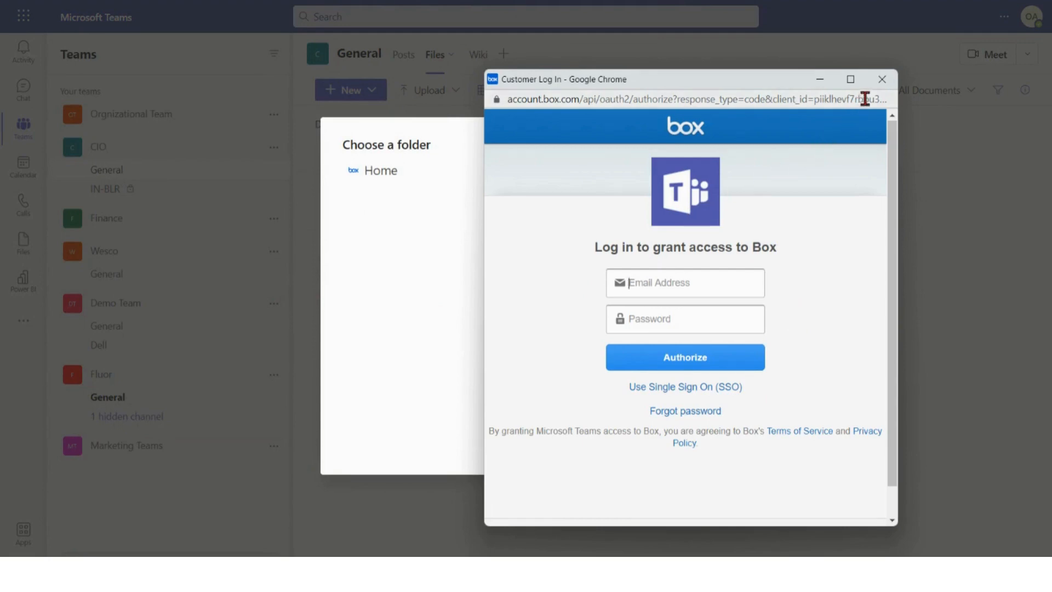
Close the Box login window, and review the Organization, Devices, Search by name, and Safety and communications settings in the Teams admin center
{"action": "left_click", "coordinate": [882, 79]}
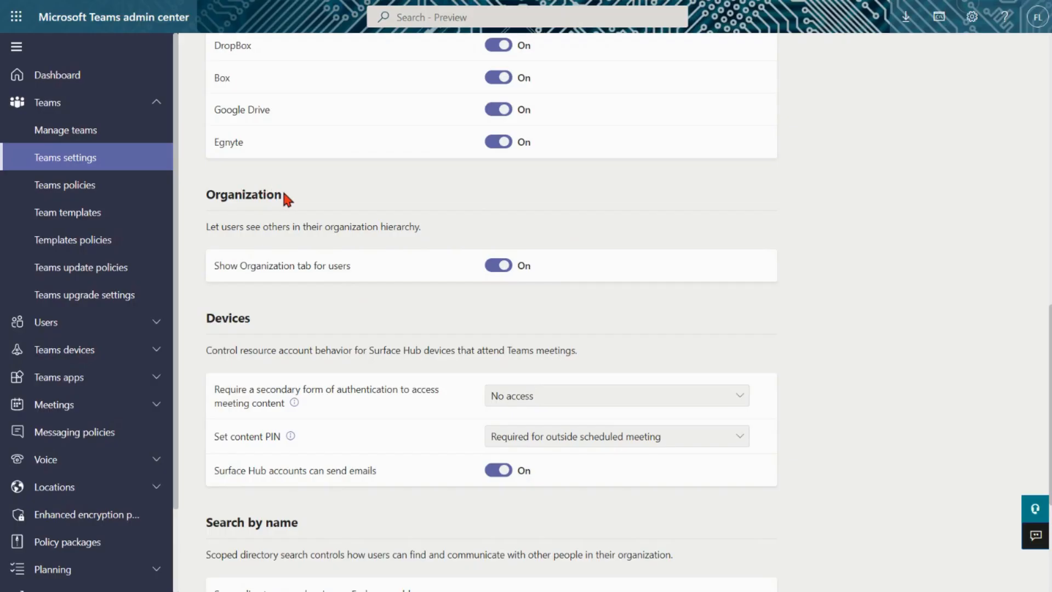
{"action": "left_click_drag", "start_coordinate": [284, 195], "coordinate": [242, 194]}
{"action": "left_click", "coordinate": [474, 323]}
{"action": "scroll", "coordinate": [477, 318], "scroll_direction": "down", "scroll_amount": 2}
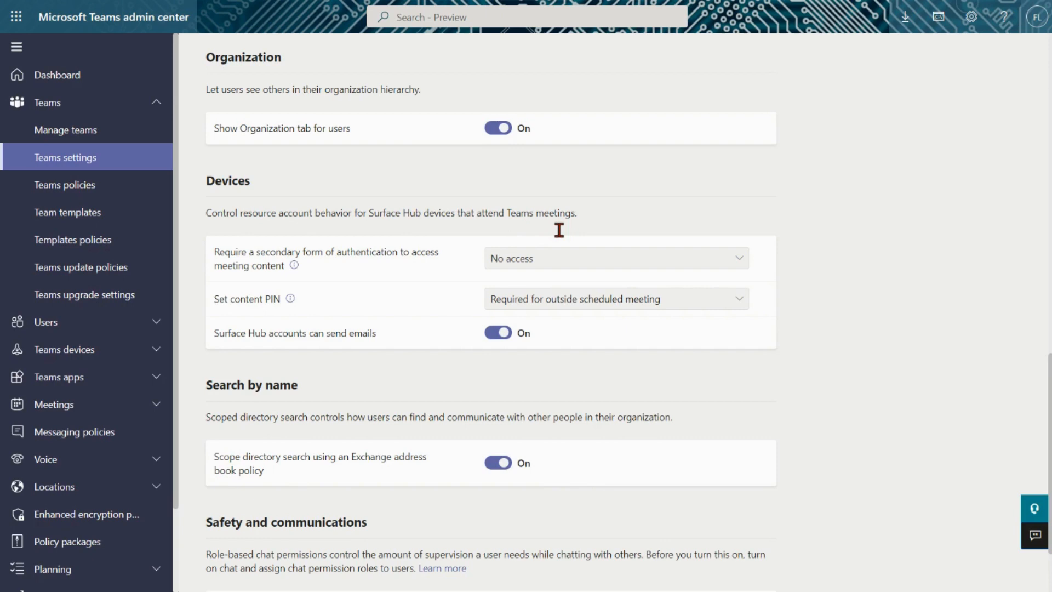
{"action": "scroll", "coordinate": [962, 427], "scroll_direction": "down", "scroll_amount": 2}
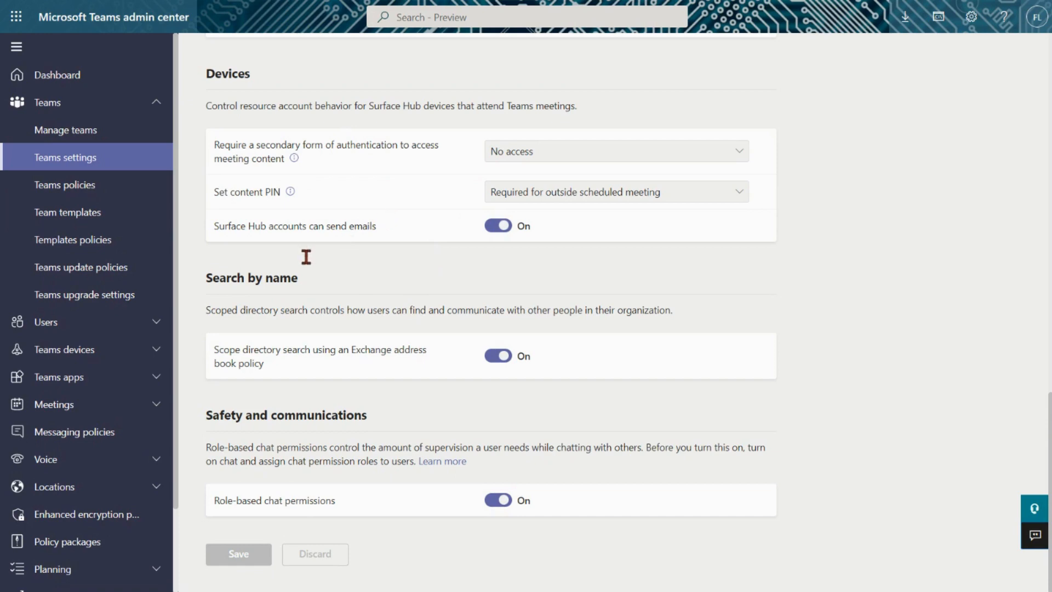
Open the Global (Org-wide default) messaging policy, examine the available chat permission roles, and leave the policy without saving
{"action": "left_click", "coordinate": [79, 433]}
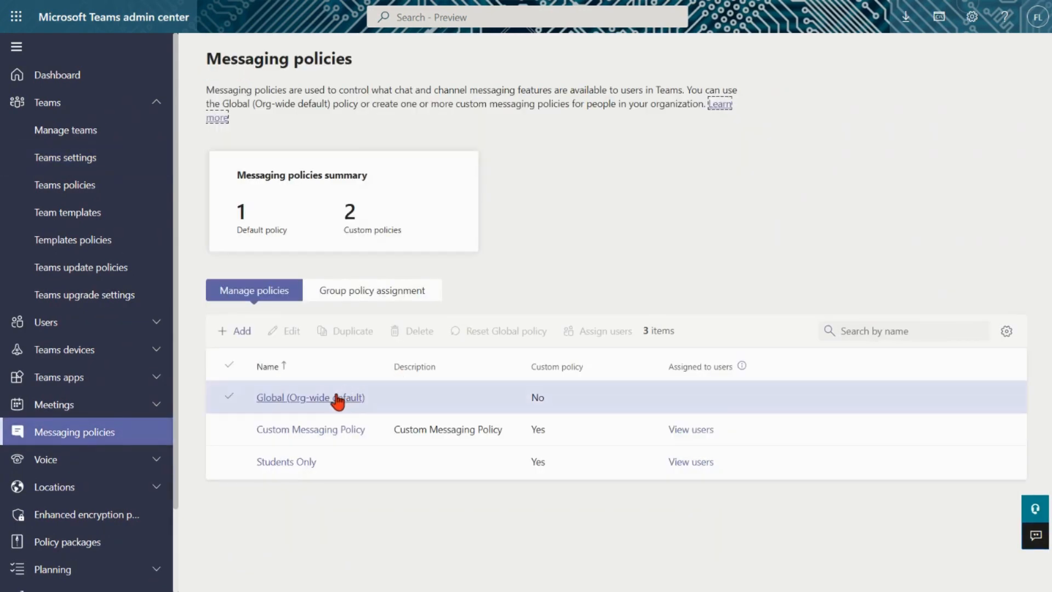
{"action": "left_click", "coordinate": [344, 398]}
{"action": "scroll", "coordinate": [658, 338], "scroll_direction": "down", "scroll_amount": 6}
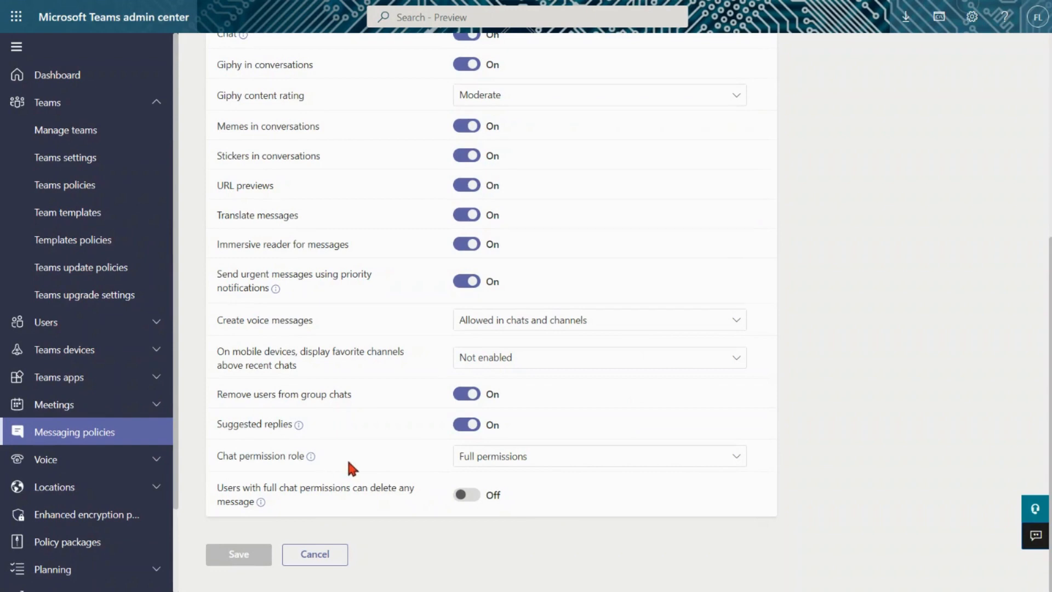
{"action": "left_click", "coordinate": [675, 456]}
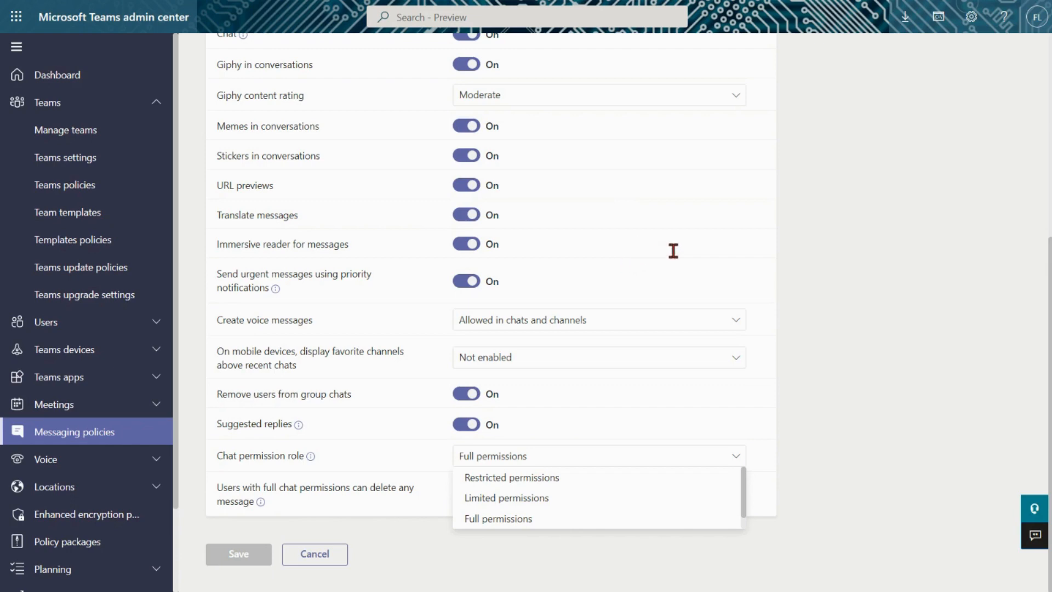
{"action": "left_click", "coordinate": [884, 380]}
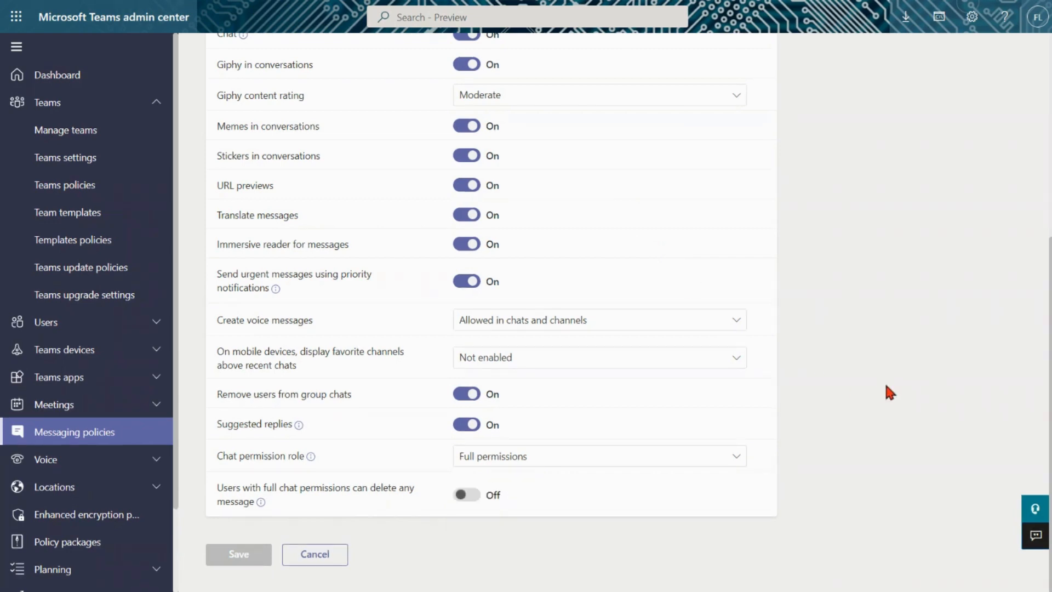
{"action": "left_click", "coordinate": [326, 556]}
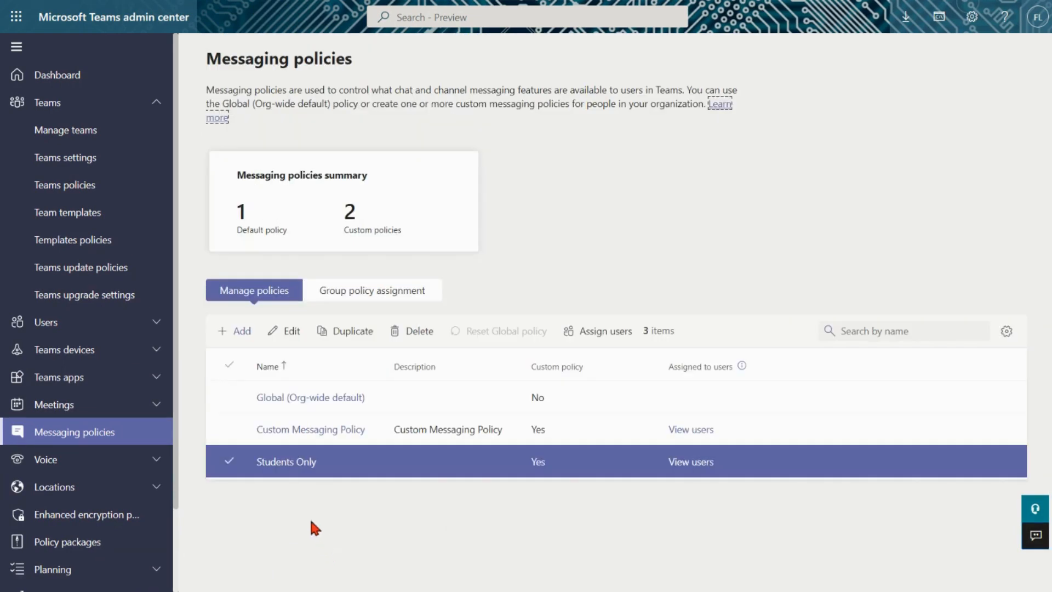
Check the chat permission role in the Students Only messaging policy, and view the users assigned to that policy
{"action": "left_click", "coordinate": [287, 462]}
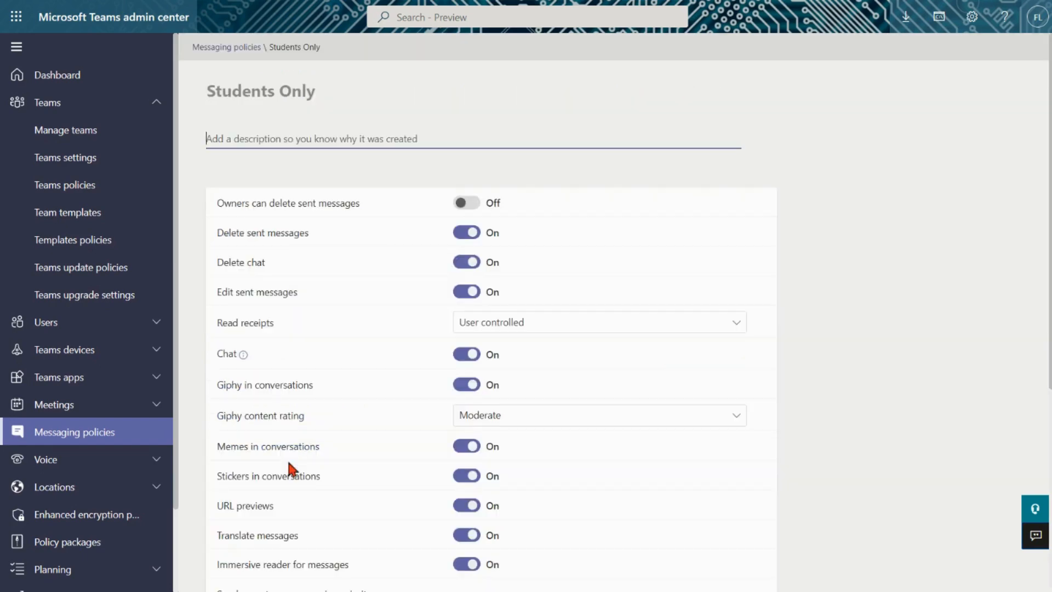
{"action": "scroll", "coordinate": [935, 382], "scroll_direction": "down", "scroll_amount": 5}
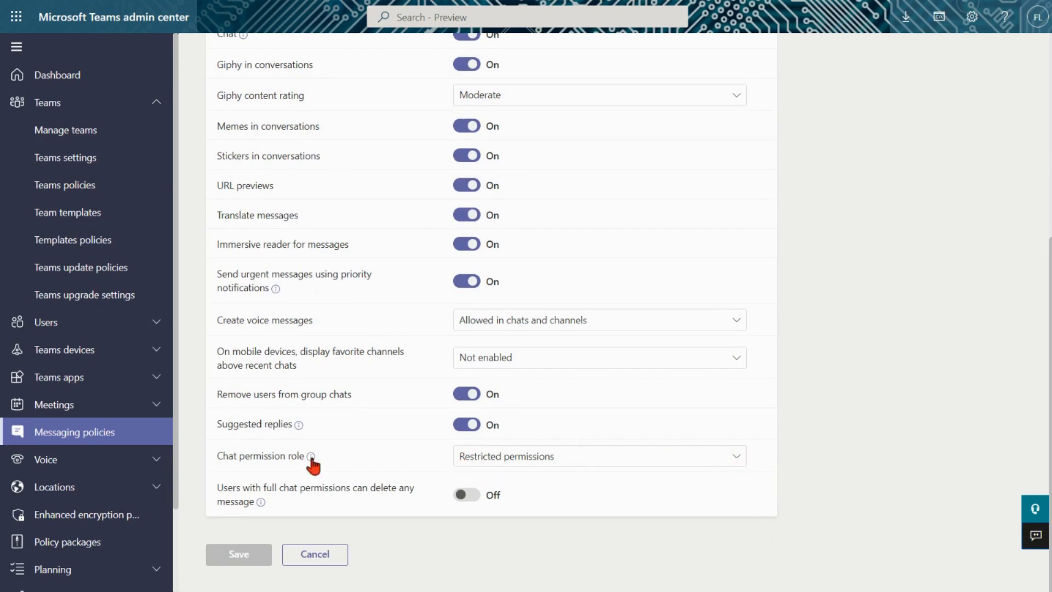
{"action": "left_click", "coordinate": [323, 556]}
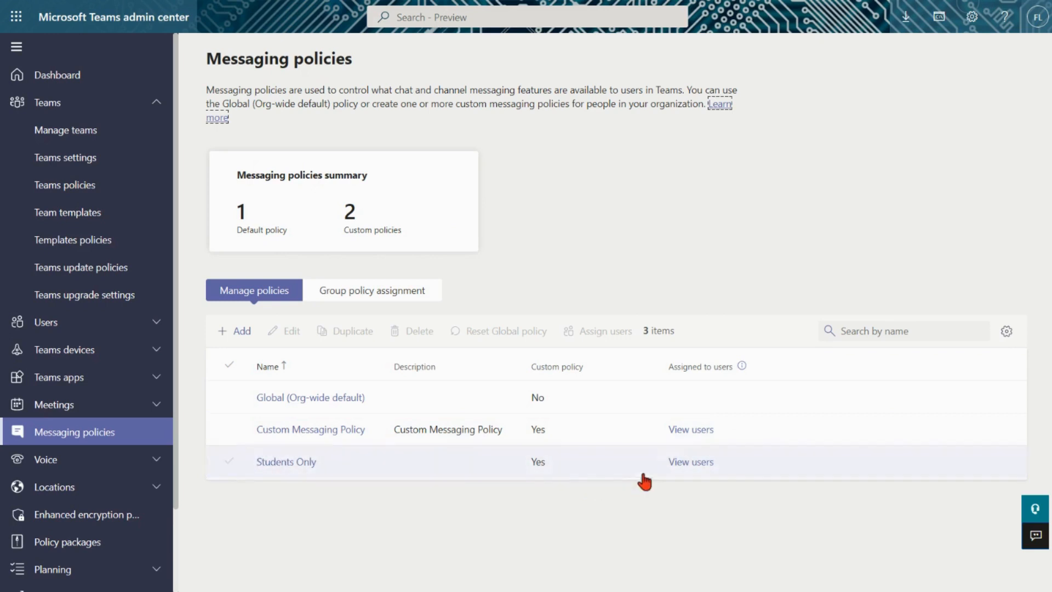
{"action": "left_click", "coordinate": [697, 464]}
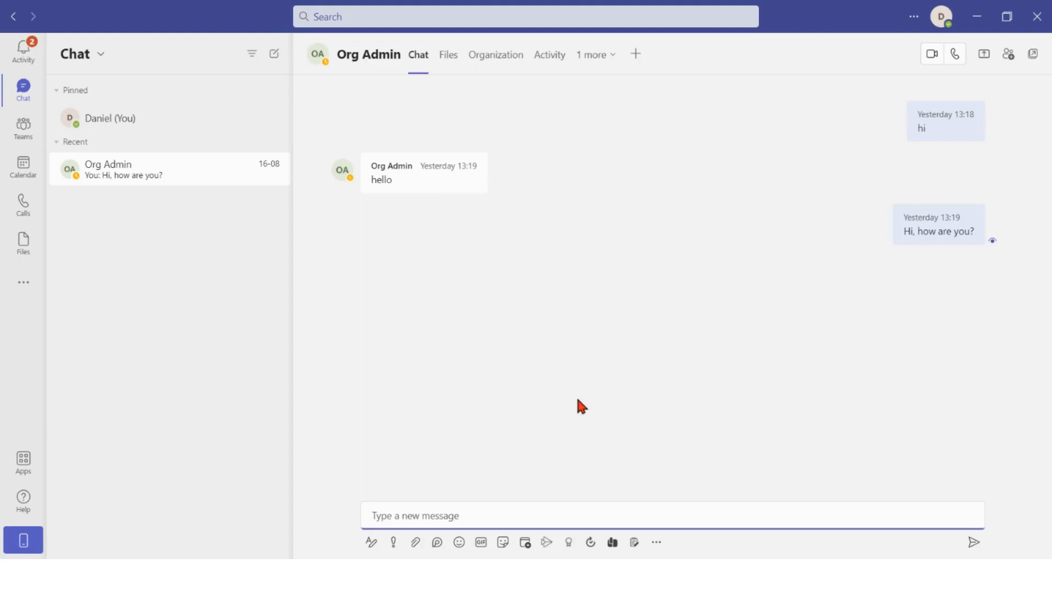
In Microsoft Teams, check the signed-in account, and send "Hey mate" to another user in a new chat
{"action": "left_click", "coordinate": [937, 25]}
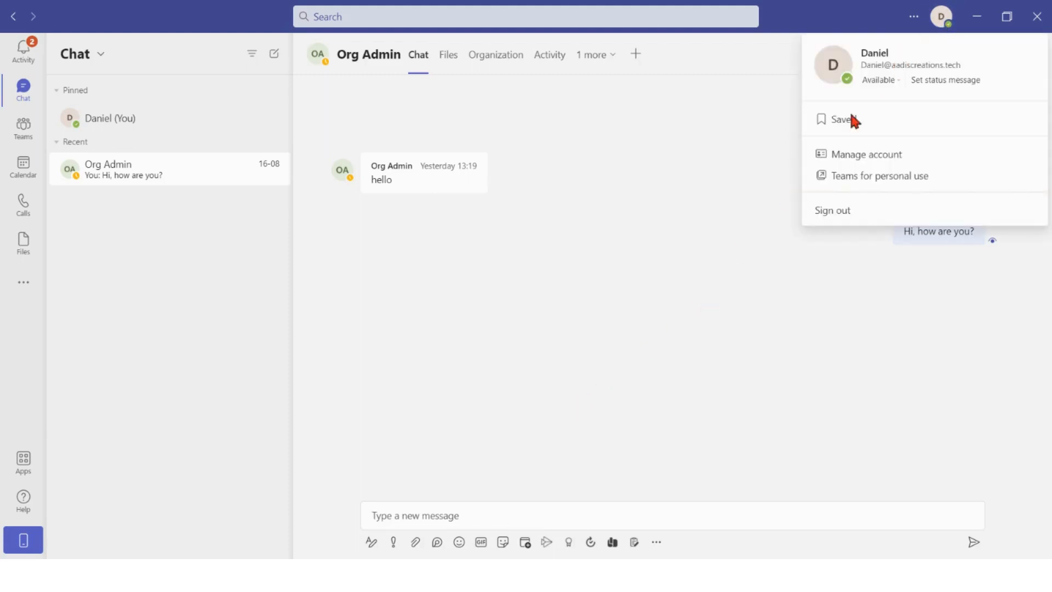
{"action": "left_click", "coordinate": [492, 294]}
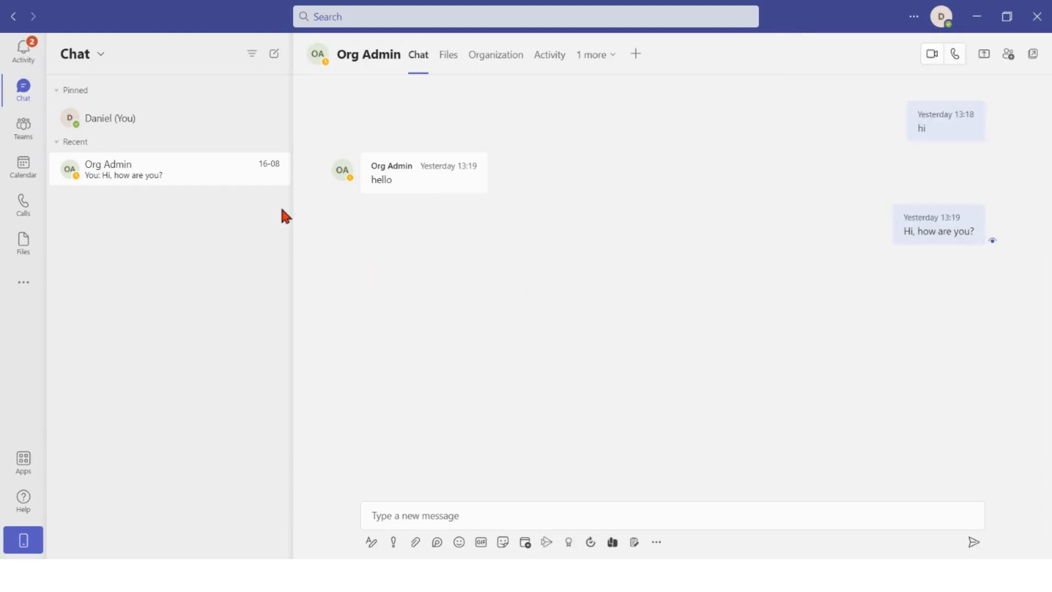
{"action": "left_click", "coordinate": [273, 55]}
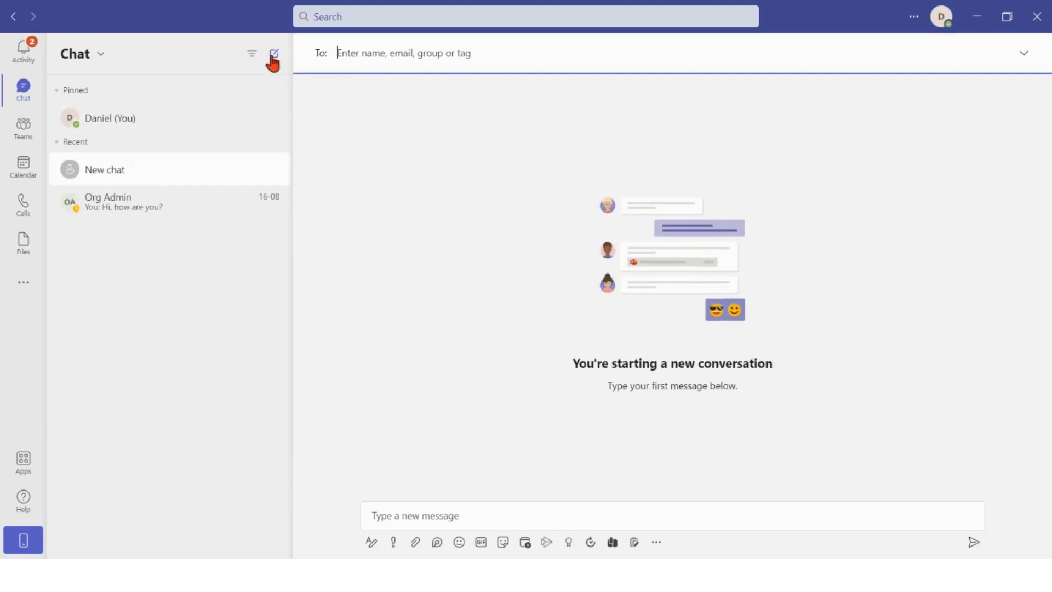
{"action": "type", "text": "sand"}
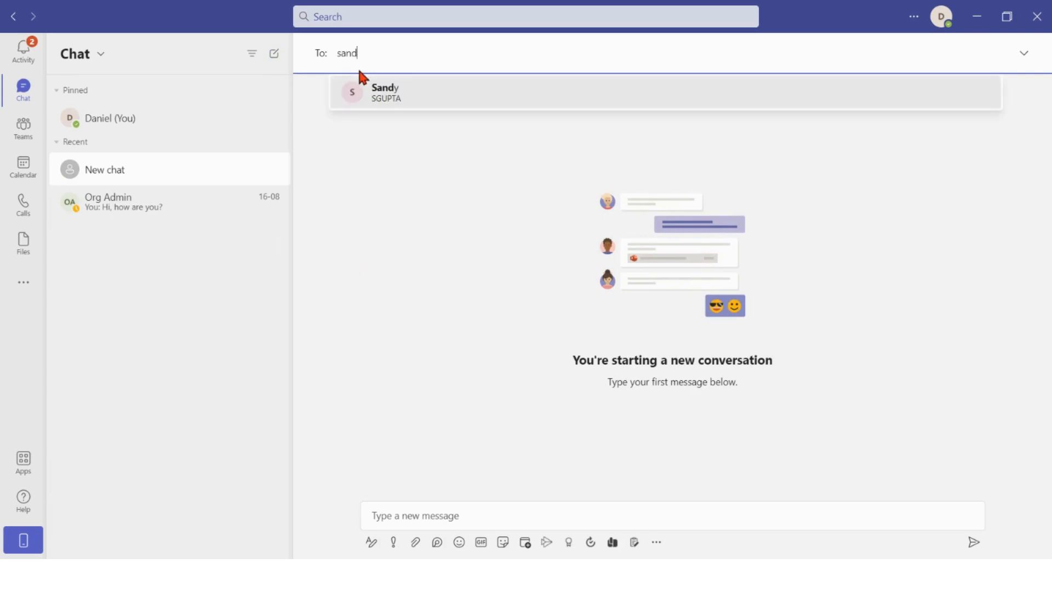
{"action": "left_click", "coordinate": [405, 97]}
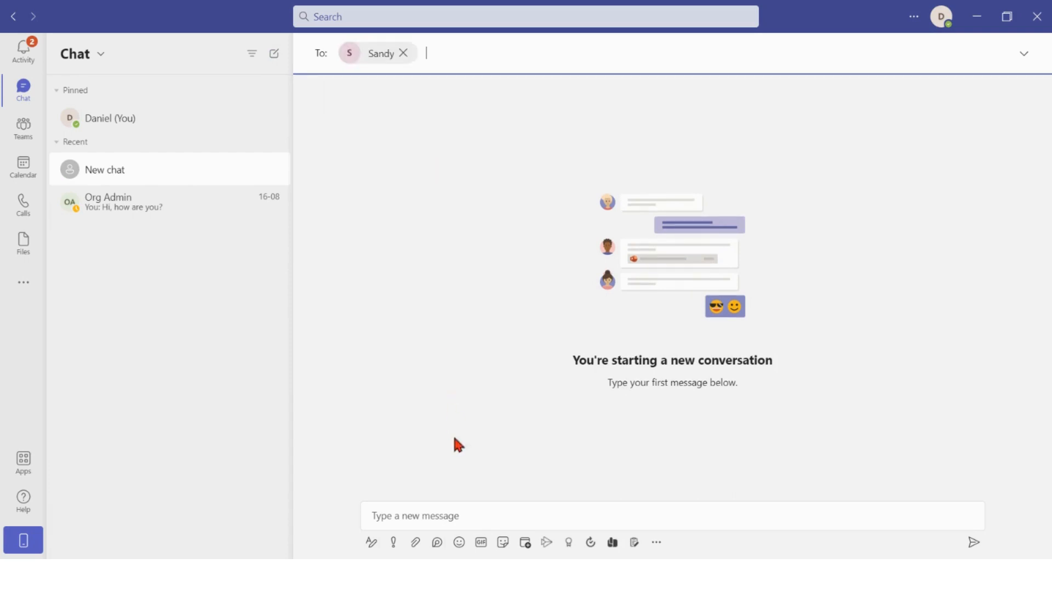
{"action": "left_click", "coordinate": [464, 516]}
{"action": "type", "text": "Hey mate"}
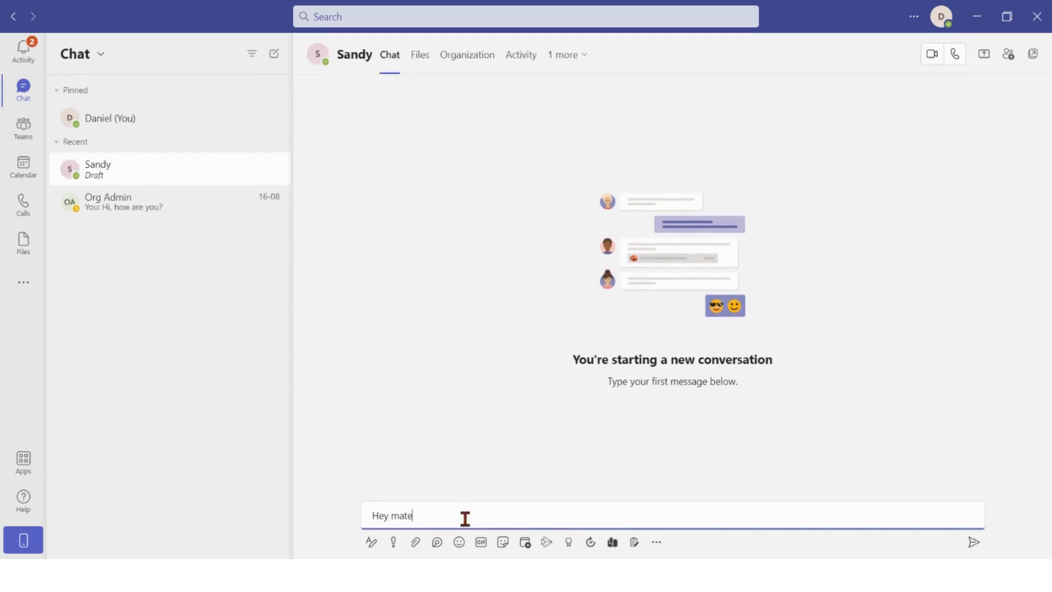
{"action": "key", "text": "Return"}
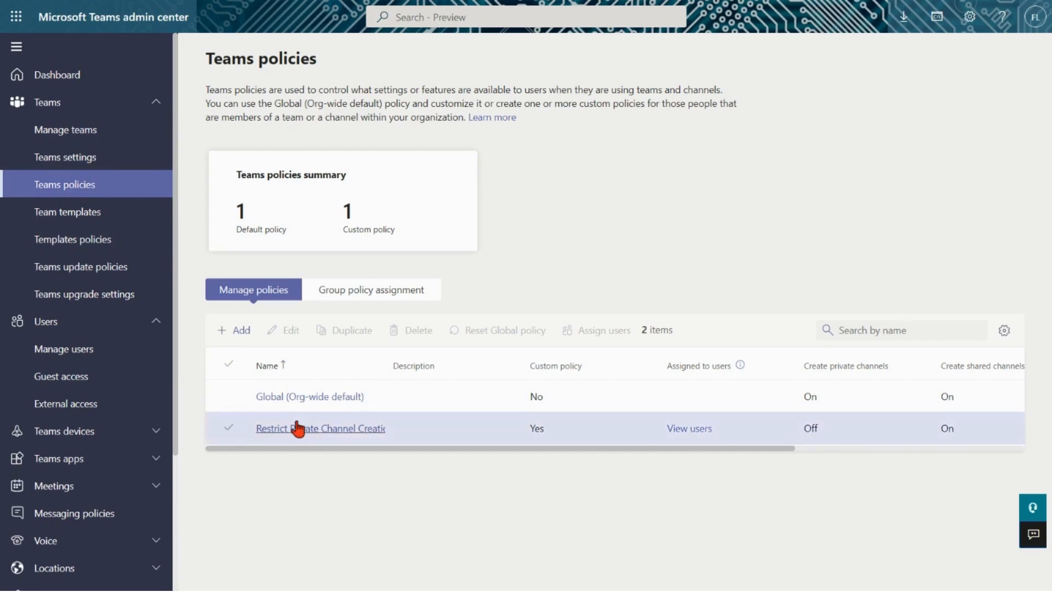
In the Teams admin center, compare the Global and Restrict Private Channel Creation teams policies, and view the users assigned to the latter
{"action": "left_click", "coordinate": [304, 397]}
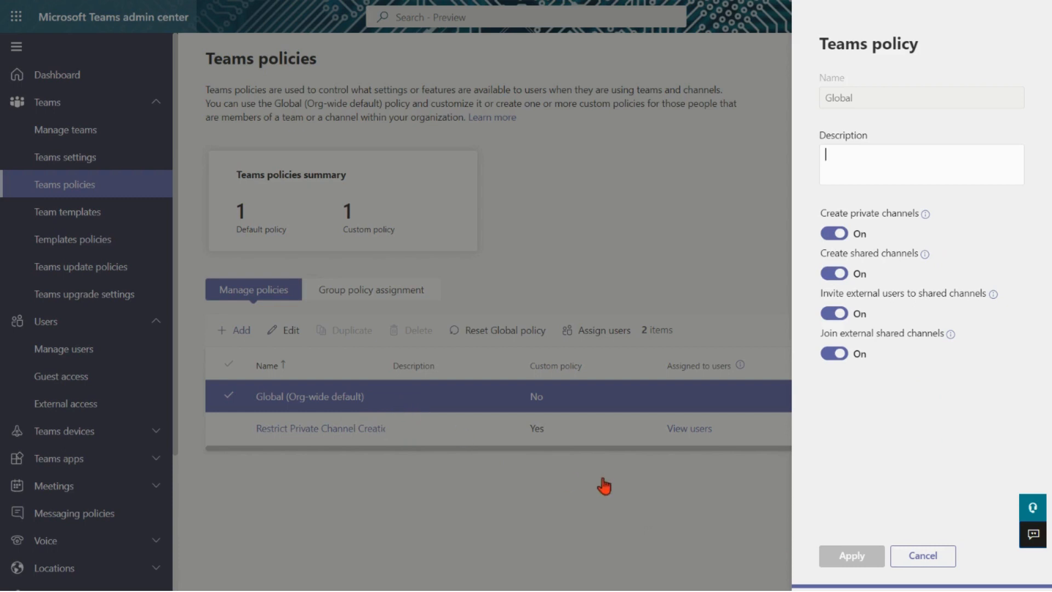
{"action": "left_click", "coordinate": [897, 553]}
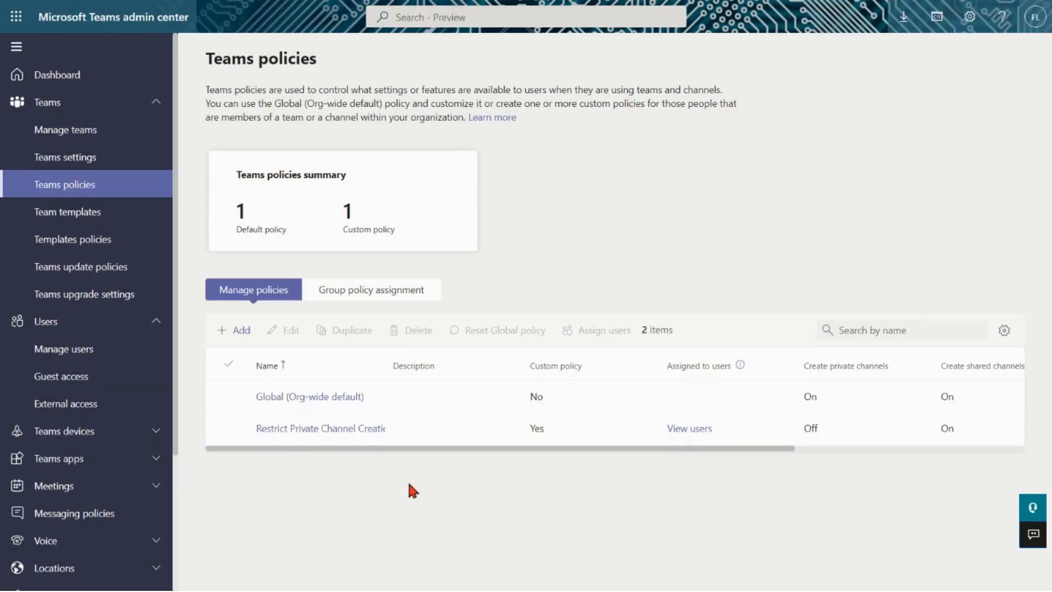
{"action": "left_click", "coordinate": [312, 433]}
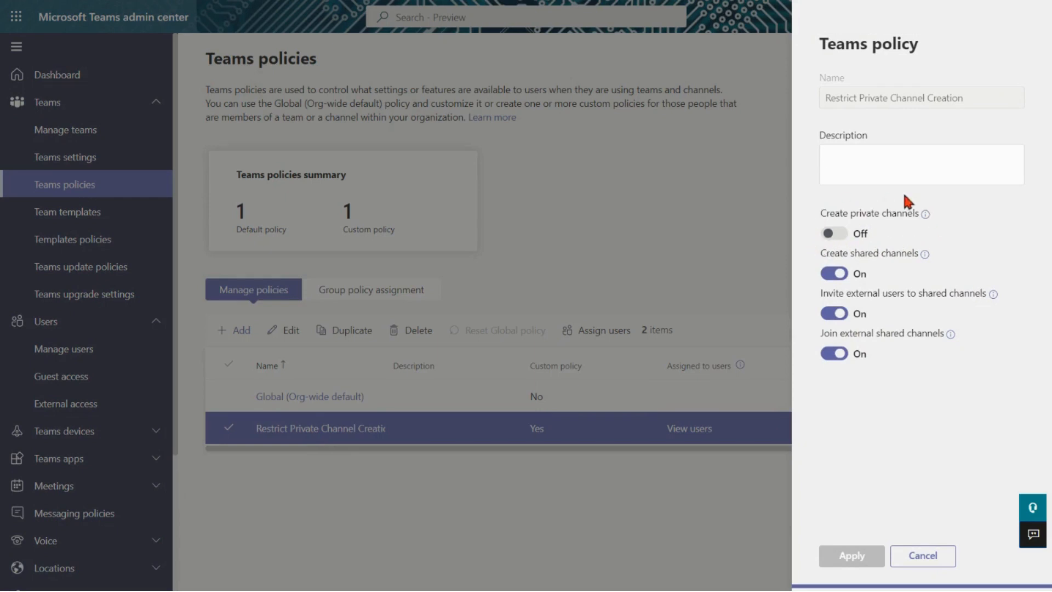
{"action": "left_click", "coordinate": [928, 561]}
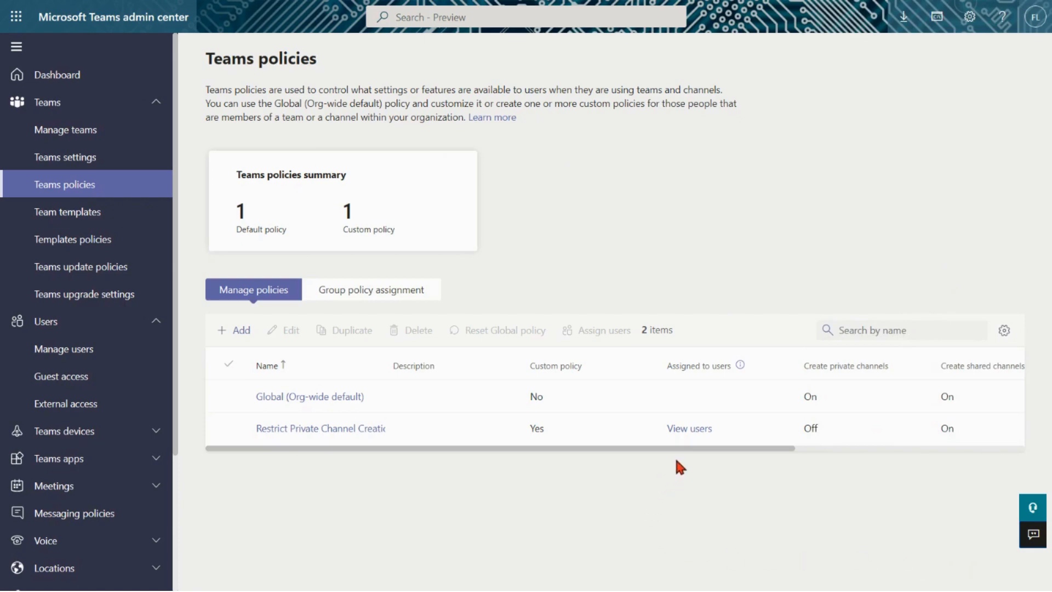
{"action": "left_click", "coordinate": [689, 430]}
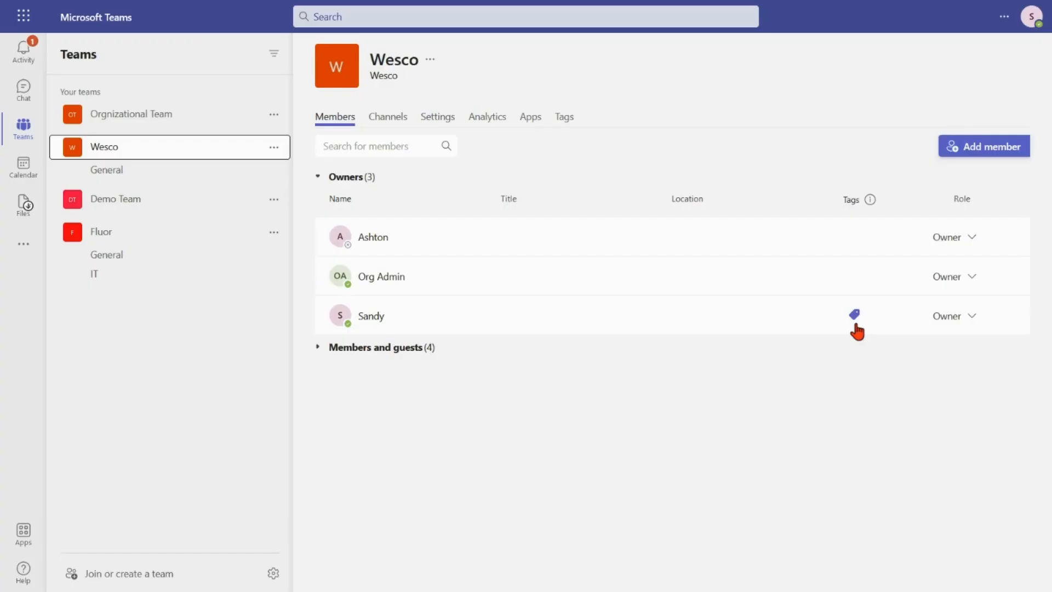
In Microsoft Teams, check the signed-in account and inspect the privacy options for a new channel in the Wesco team without creating it
{"action": "left_click", "coordinate": [1031, 16]}
{"action": "left_click", "coordinate": [667, 74]}
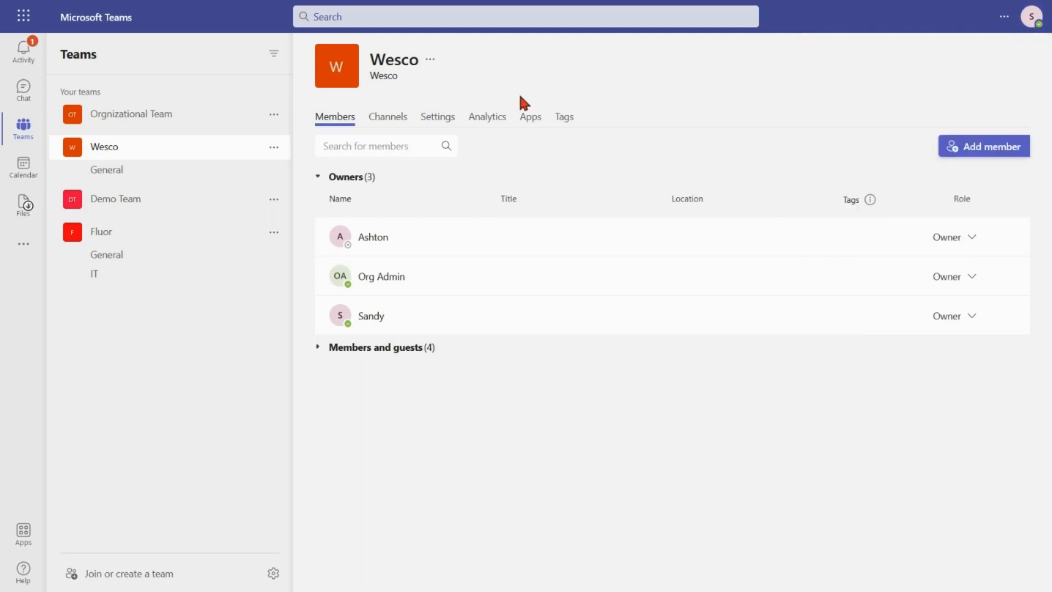
{"action": "left_click", "coordinate": [275, 151]}
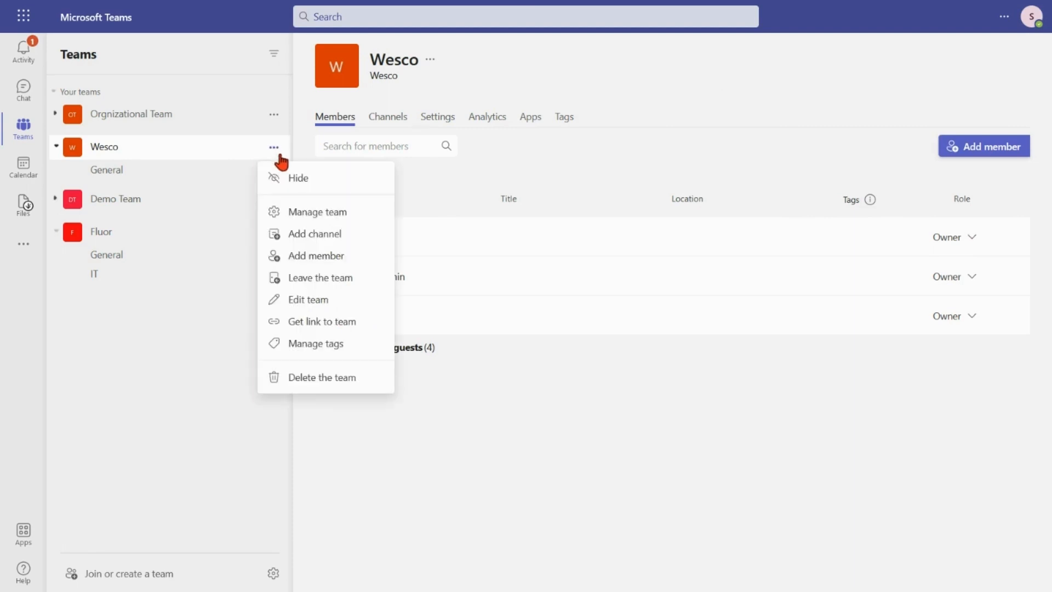
{"action": "left_click", "coordinate": [324, 218]}
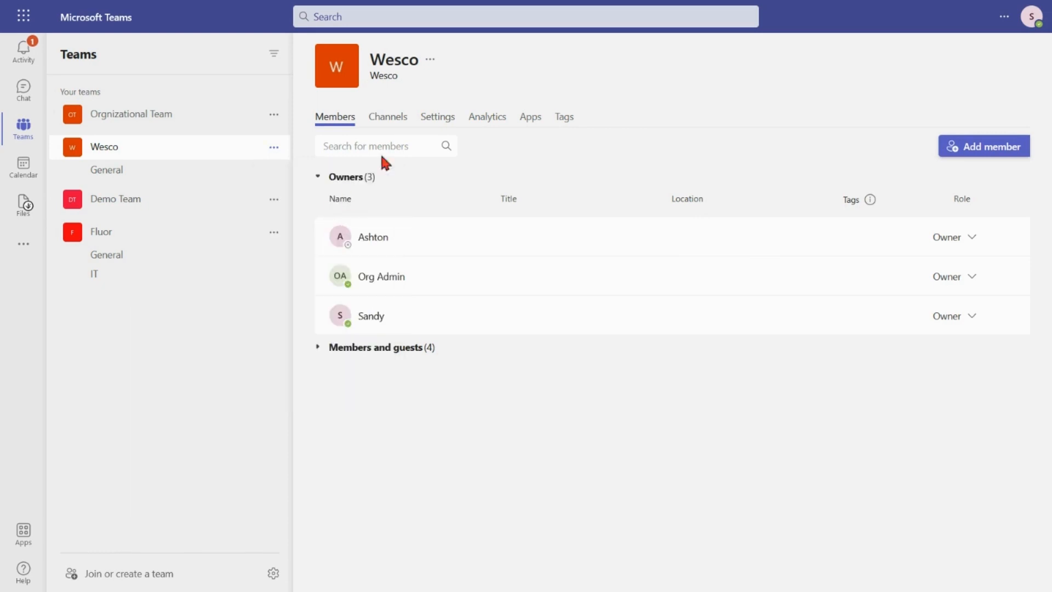
{"action": "left_click", "coordinate": [396, 126]}
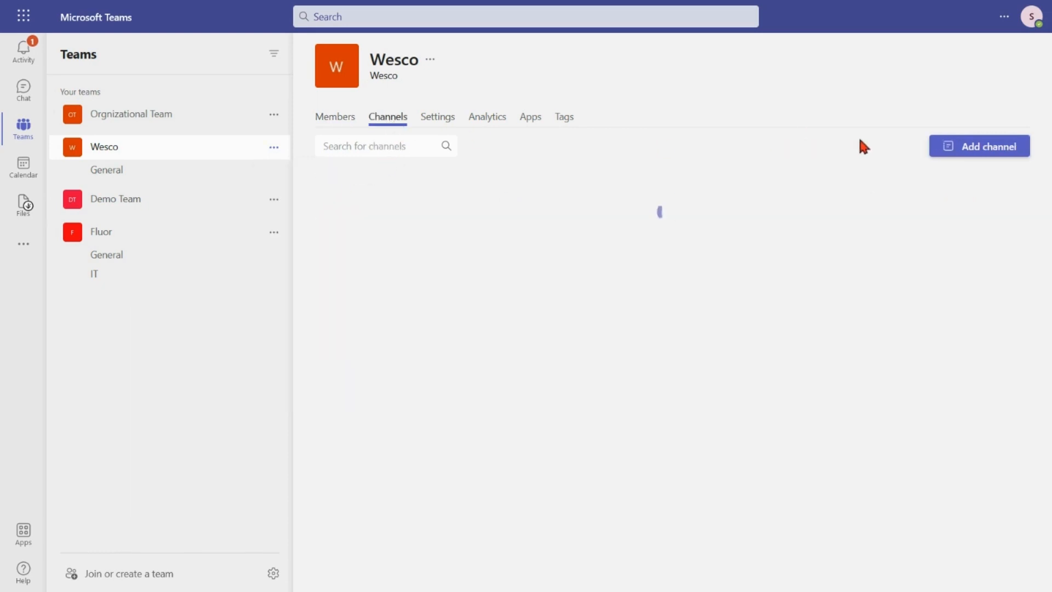
{"action": "left_click", "coordinate": [1002, 159]}
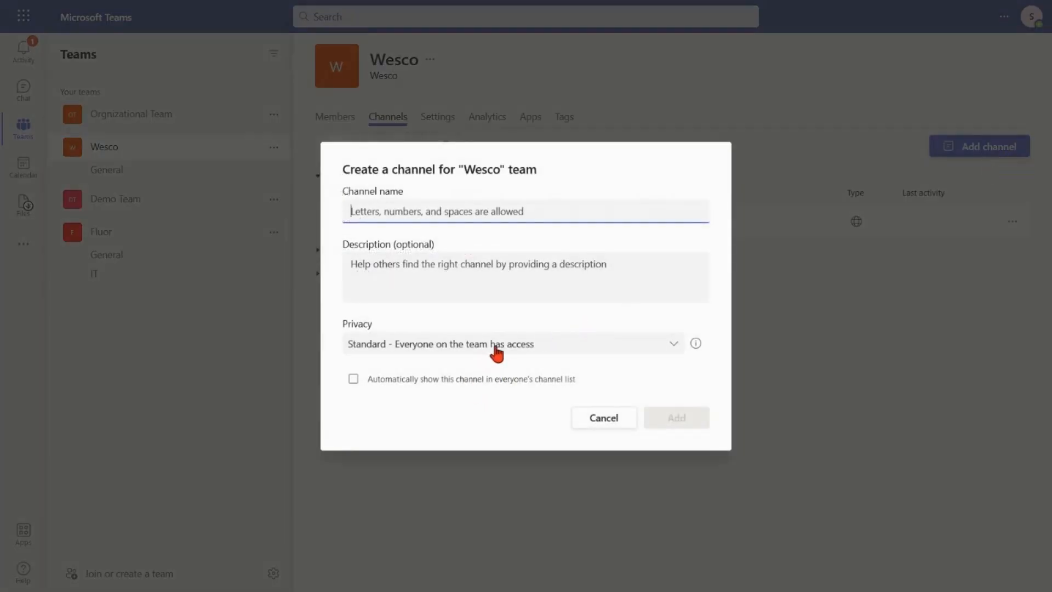
{"action": "left_click", "coordinate": [499, 352]}
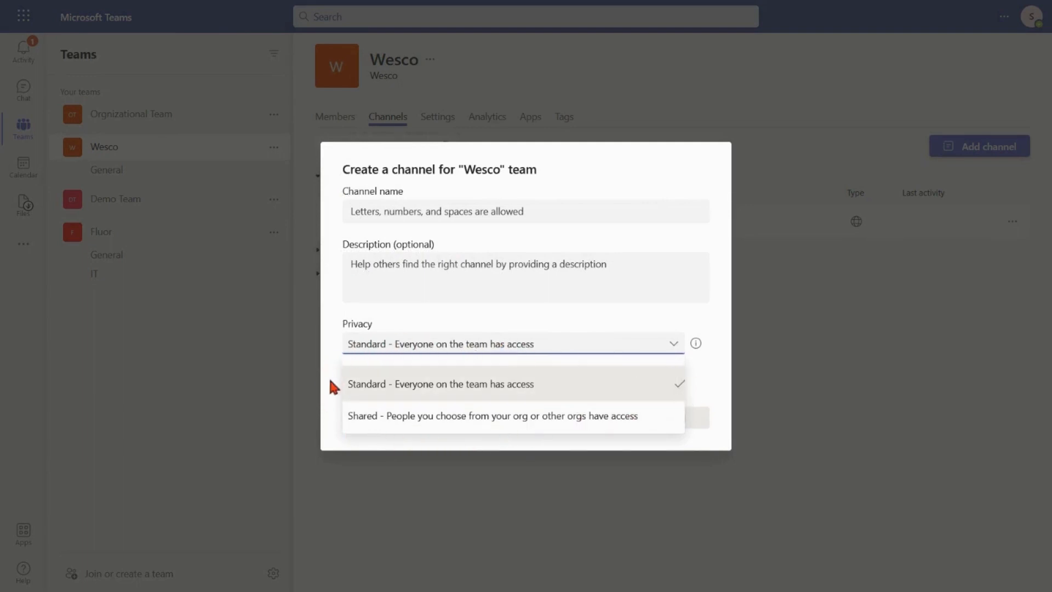
{"action": "left_click", "coordinate": [423, 443]}
{"action": "left_click", "coordinate": [606, 421]}
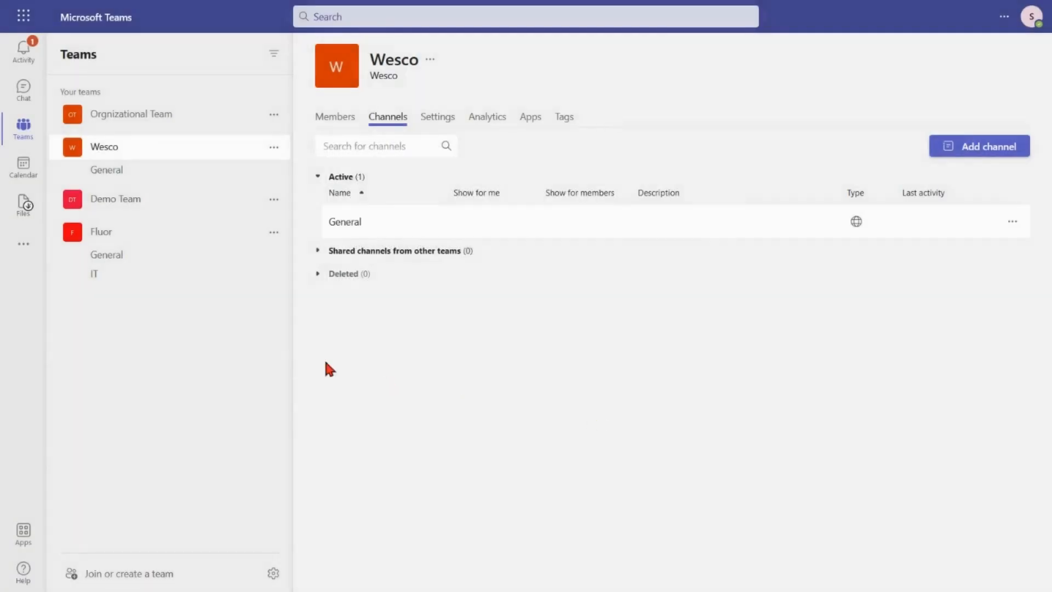
Inspect the privacy options for a new channel in the Fluor team, and cancel the channel's creation
{"action": "left_click", "coordinate": [275, 233]}
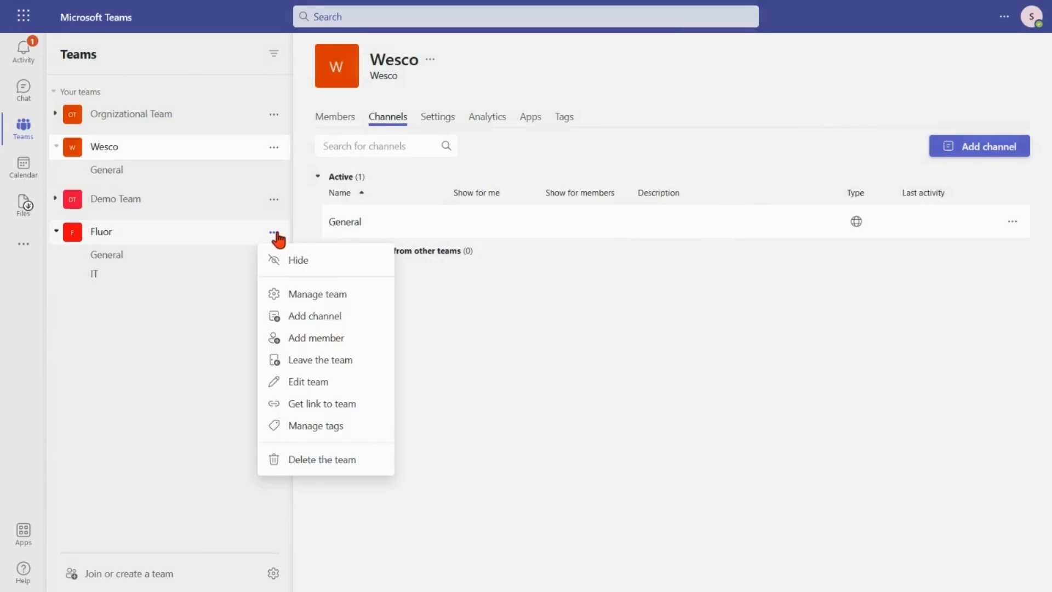
{"action": "left_click", "coordinate": [320, 316]}
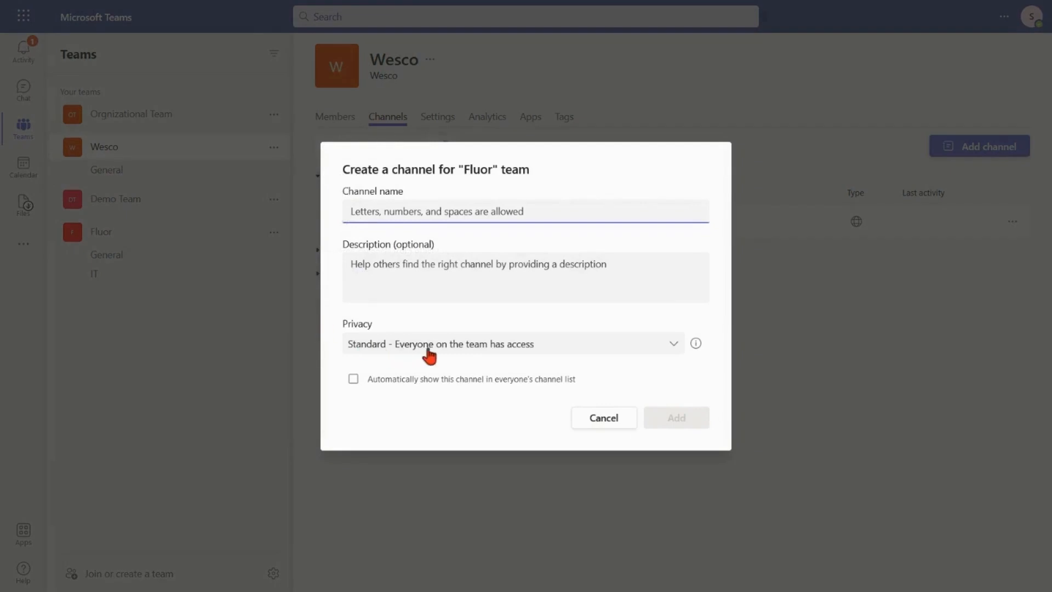
{"action": "left_click", "coordinate": [439, 354]}
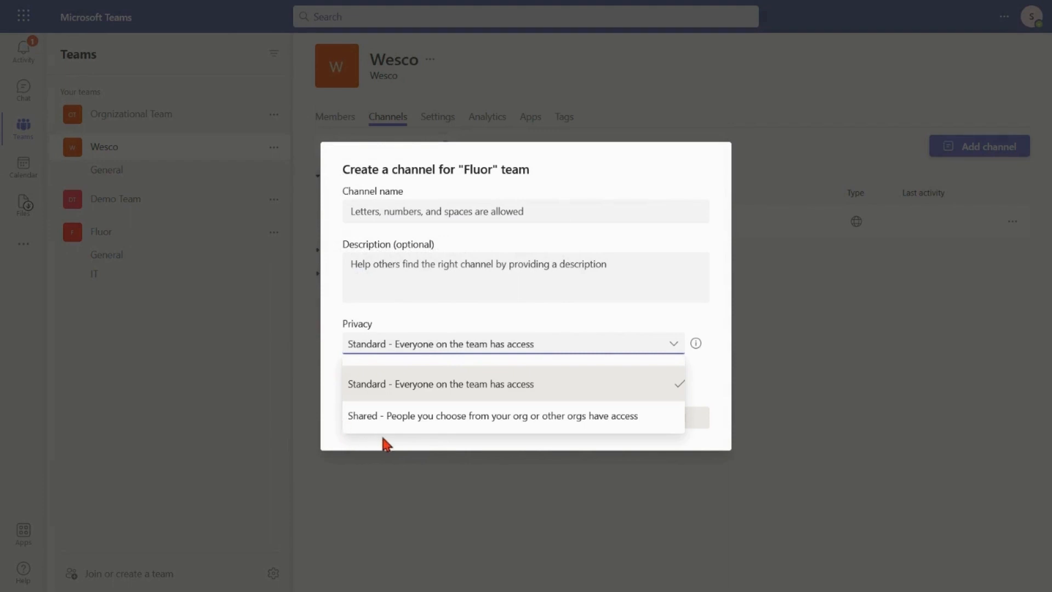
{"action": "left_click", "coordinate": [500, 441]}
{"action": "left_click", "coordinate": [597, 425]}
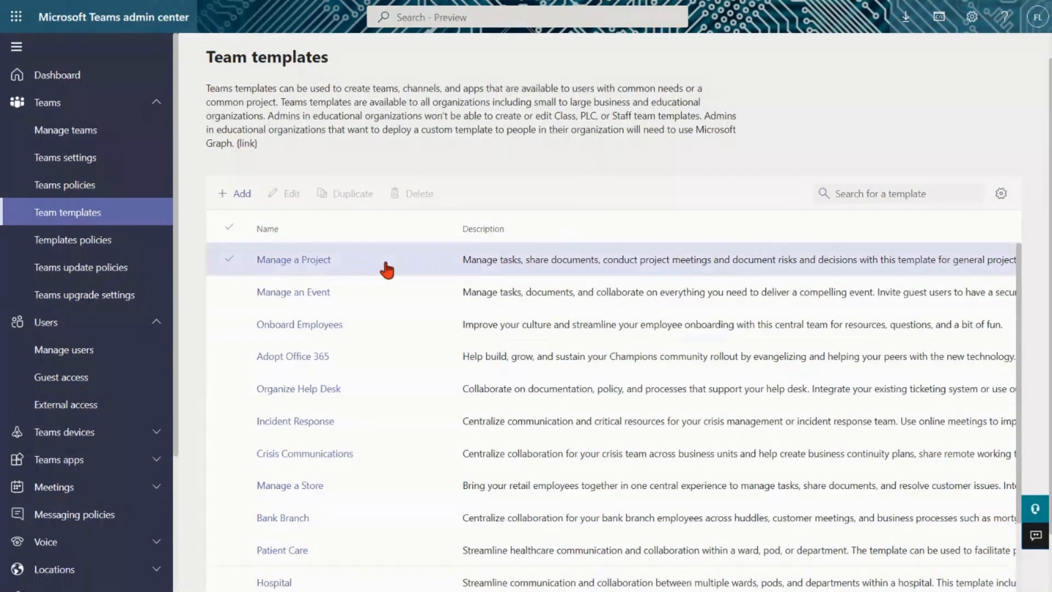
Inspect the channels and apps included in the Manage an Event team template
{"action": "left_click", "coordinate": [308, 293]}
{"action": "scroll", "coordinate": [379, 320], "scroll_direction": "down", "scroll_amount": 1}
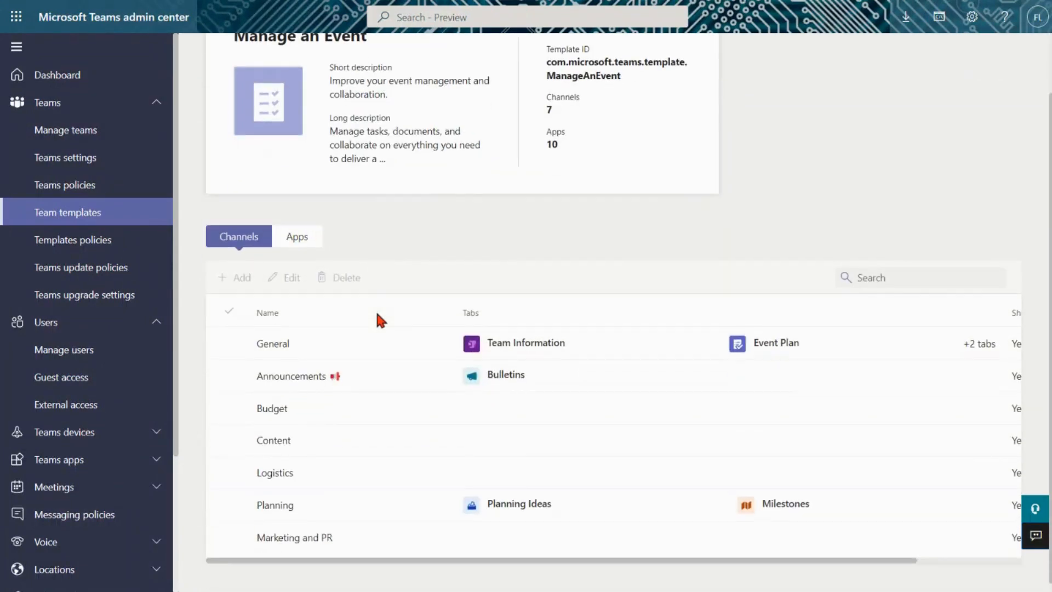
{"action": "scroll", "coordinate": [378, 315], "scroll_direction": "up", "scroll_amount": 1}
{"action": "scroll", "coordinate": [378, 315], "scroll_direction": "down", "scroll_amount": 1}
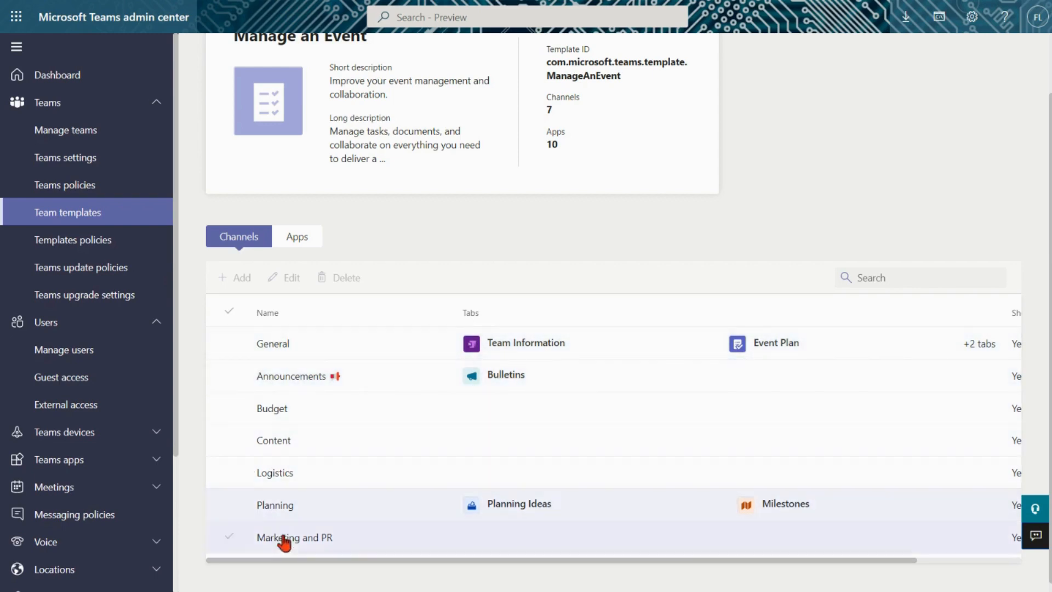
{"action": "left_click", "coordinate": [297, 241]}
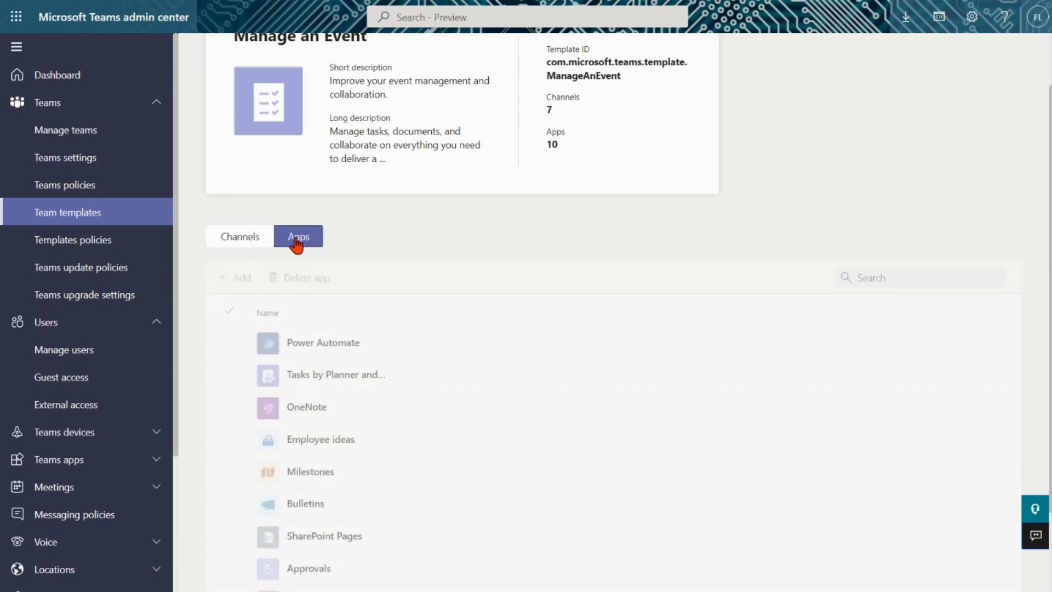
{"action": "scroll", "coordinate": [238, 490], "scroll_direction": "down", "scroll_amount": 2}
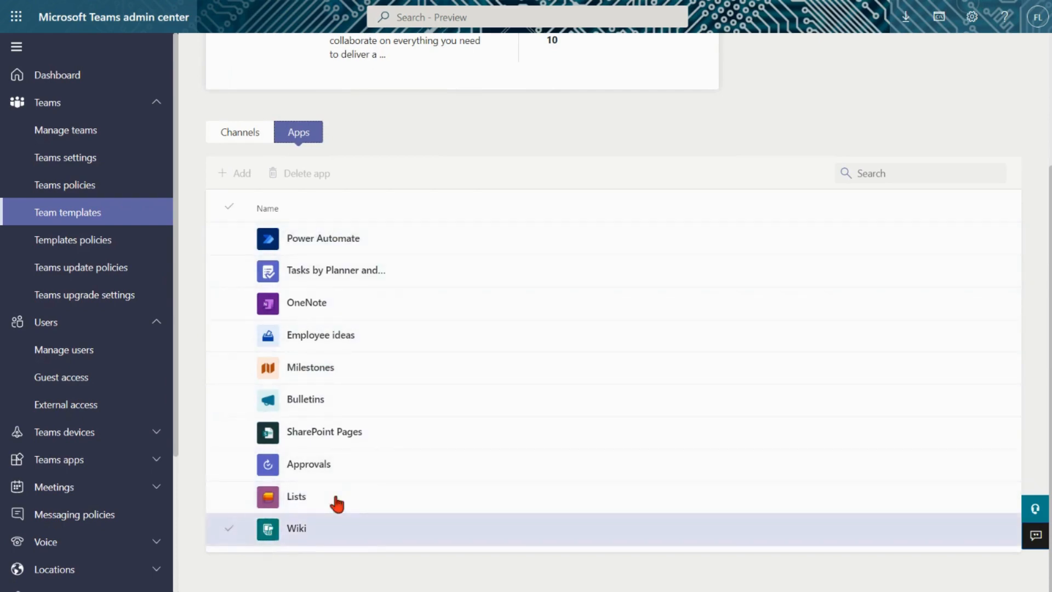
{"action": "left_click", "coordinate": [383, 373]}
{"action": "scroll", "coordinate": [383, 374], "scroll_direction": "up", "scroll_amount": 3}
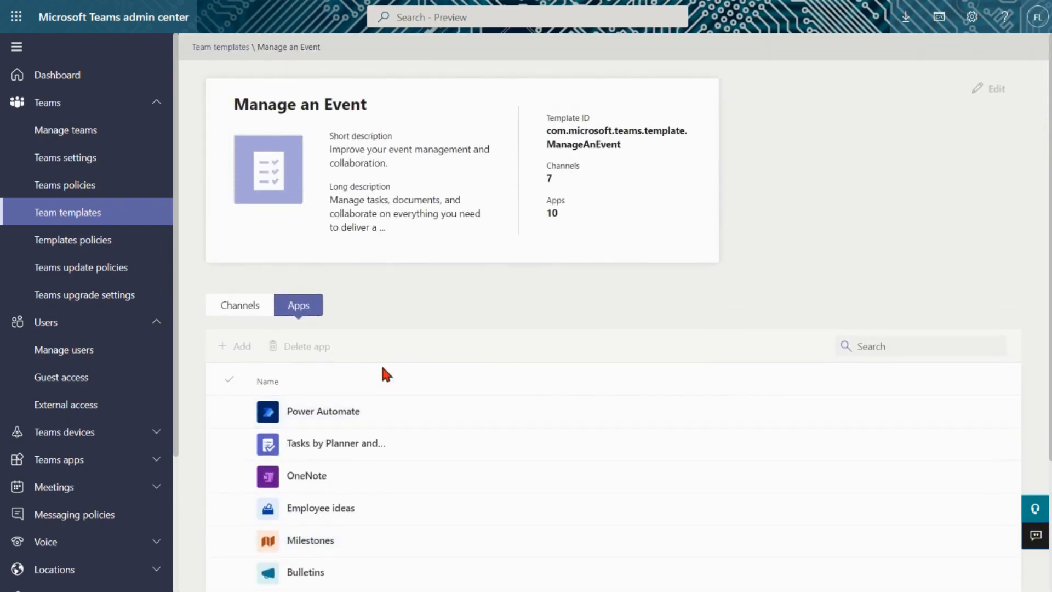
Inspect the viewable and hidden templates in the Office365 Adoption templates policy
{"action": "left_click", "coordinate": [109, 244]}
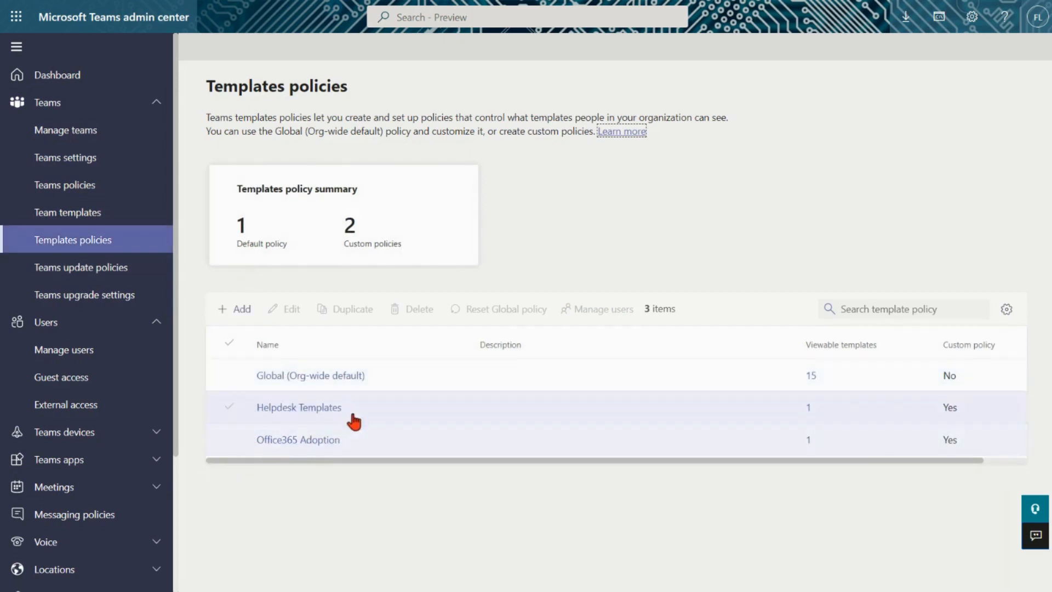
{"action": "left_click", "coordinate": [296, 441]}
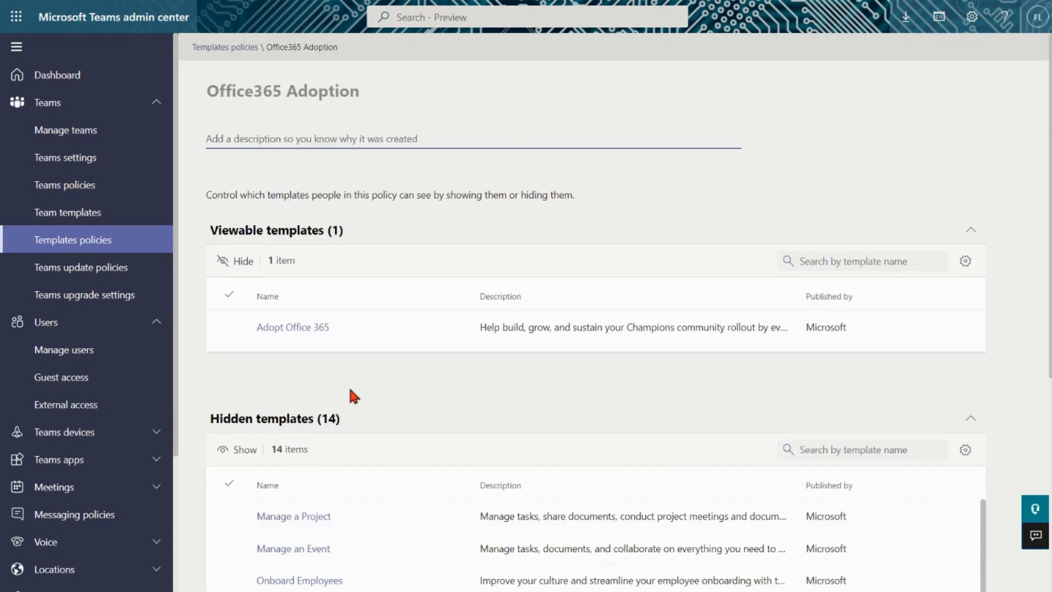
{"action": "scroll", "coordinate": [349, 391], "scroll_direction": "down", "scroll_amount": 1}
{"action": "scroll", "coordinate": [348, 390], "scroll_direction": "up", "scroll_amount": 1}
{"action": "left_click", "coordinate": [299, 331]}
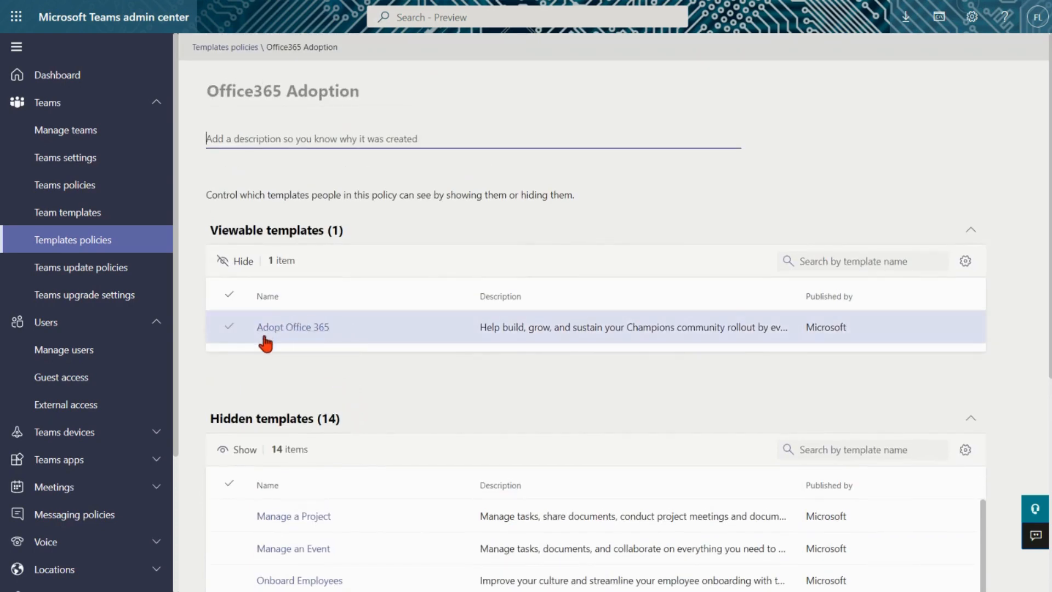
{"action": "left_click", "coordinate": [251, 345]}
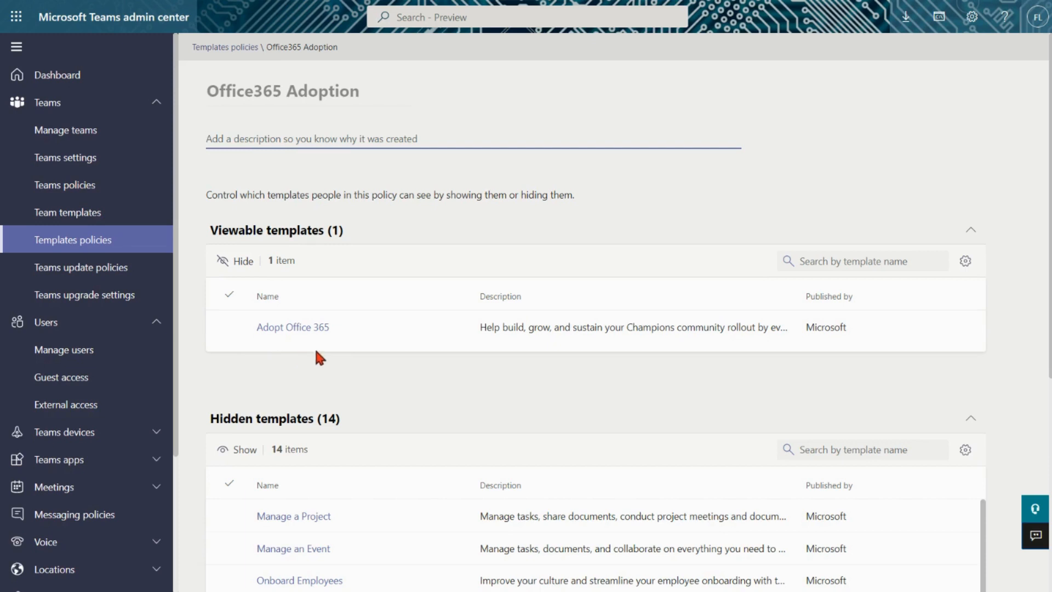
{"action": "left_click", "coordinate": [241, 328]}
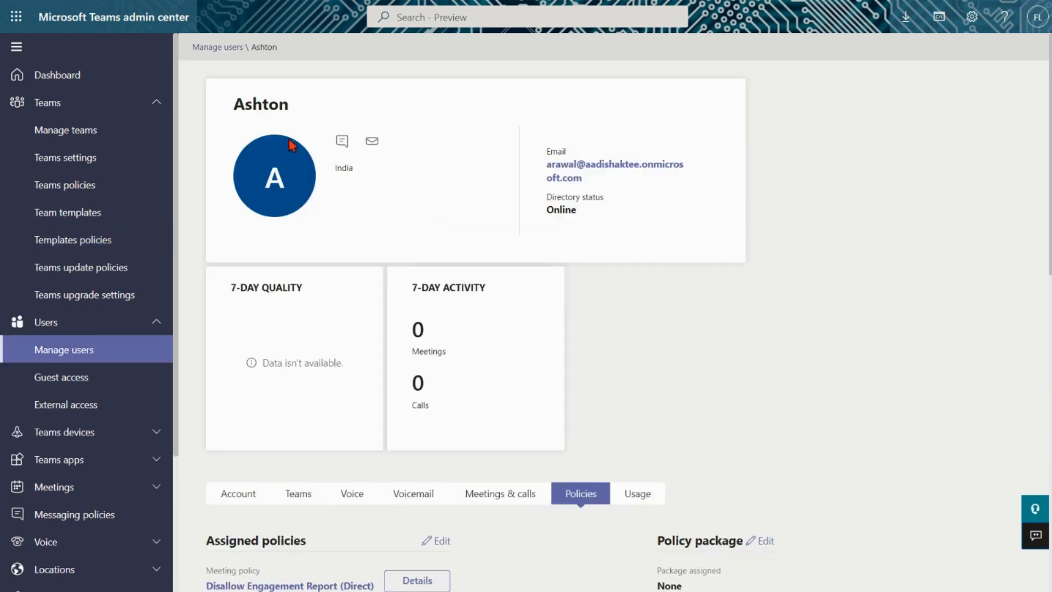
Check which templates policy is assigned to the user on their user details page
{"action": "scroll", "coordinate": [376, 340], "scroll_direction": "down", "scroll_amount": 10}
{"action": "scroll", "coordinate": [377, 338], "scroll_direction": "down", "scroll_amount": 2}
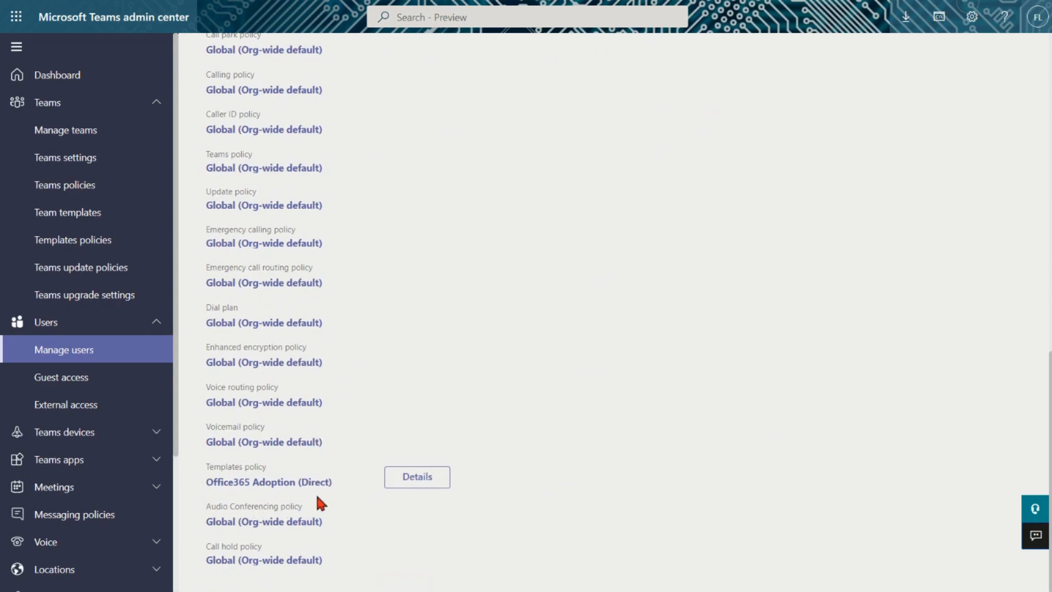
{"action": "scroll", "coordinate": [380, 446], "scroll_direction": "up", "scroll_amount": 12}
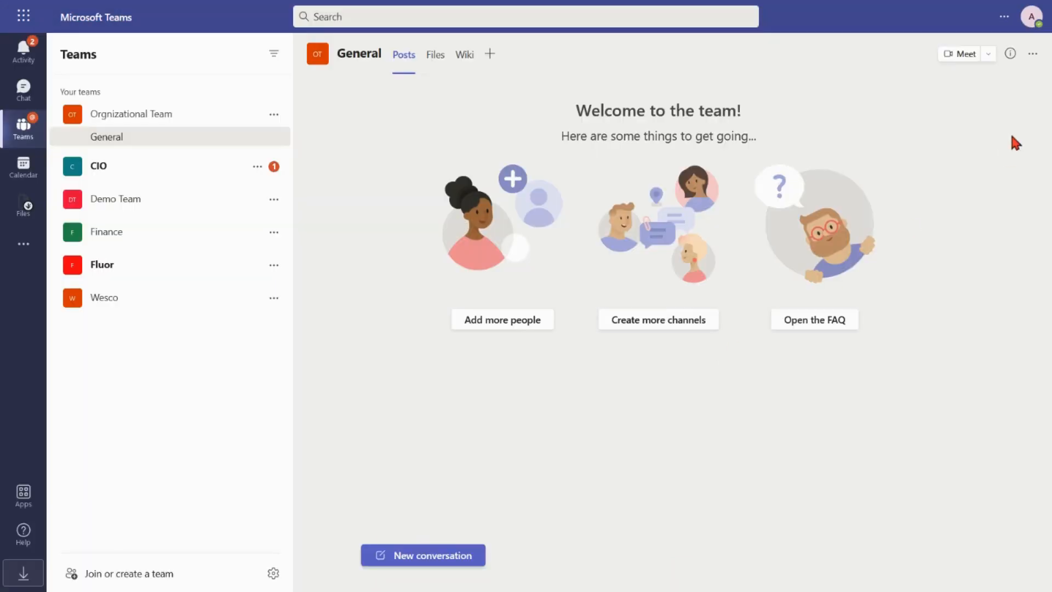
In Microsoft Teams, check the signed-in account and start a new team from the Adopt Office 365 template
{"action": "left_click", "coordinate": [1031, 16]}
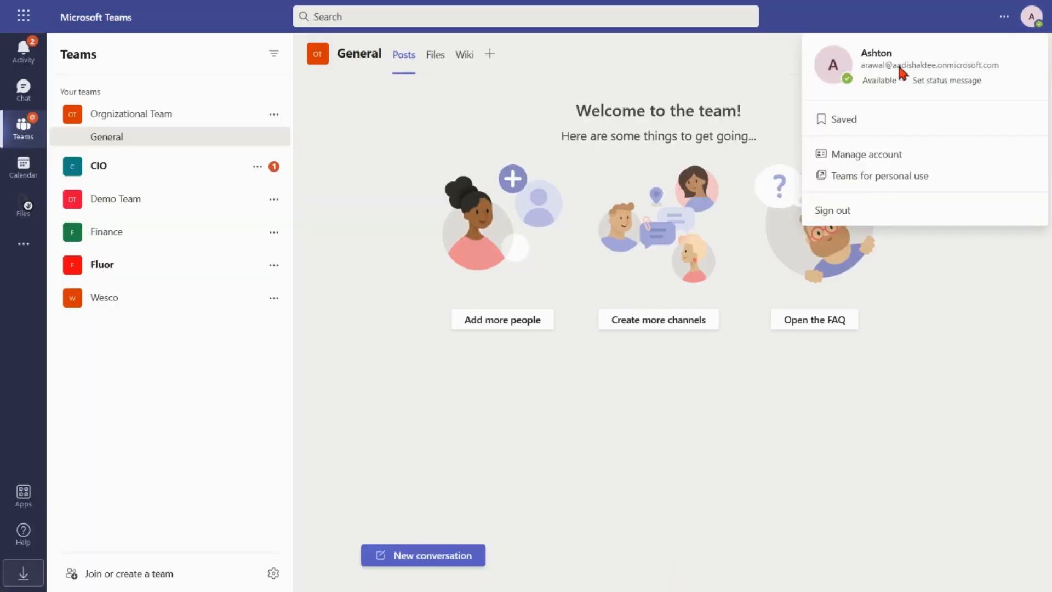
{"action": "left_click", "coordinate": [184, 435]}
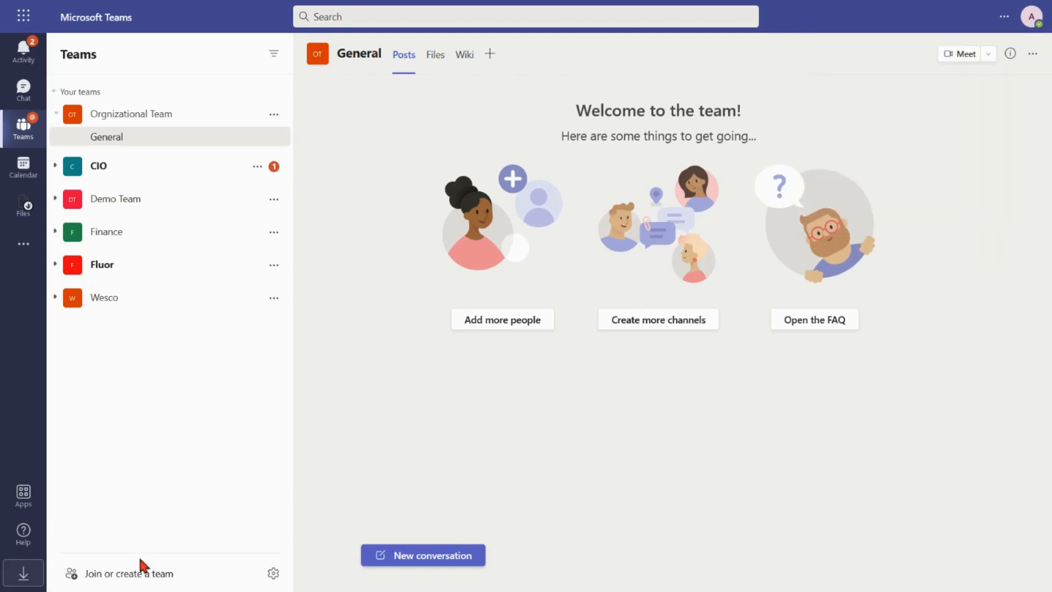
{"action": "left_click", "coordinate": [141, 582]}
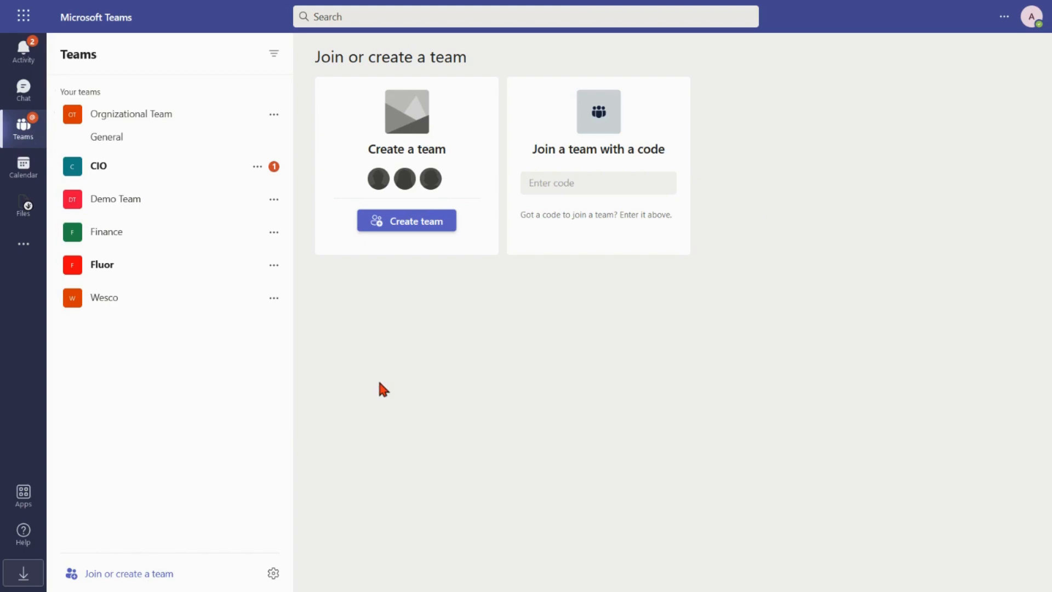
{"action": "left_click", "coordinate": [404, 226]}
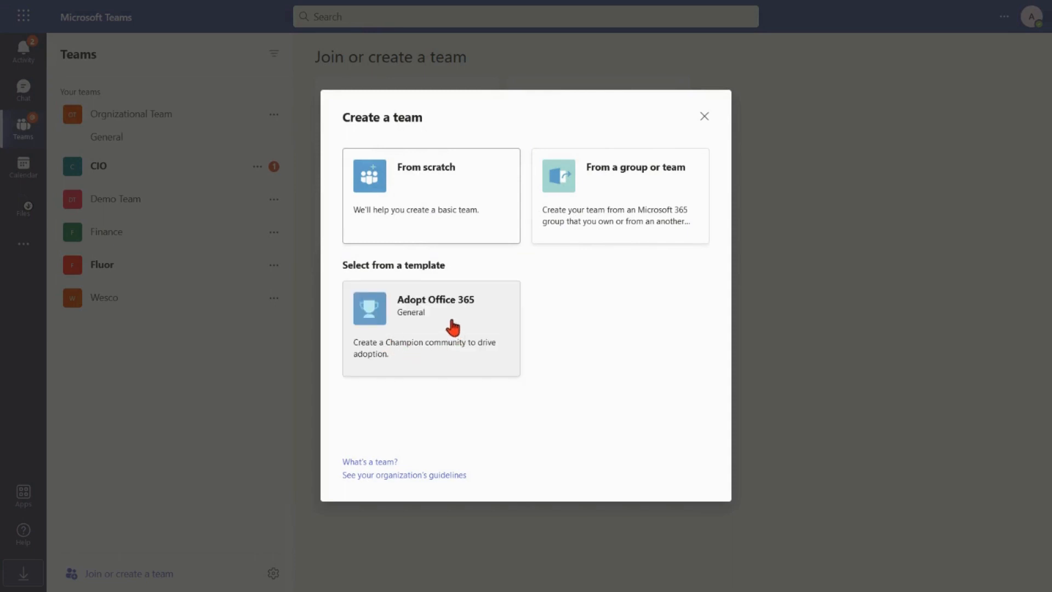
{"action": "left_click", "coordinate": [399, 329]}
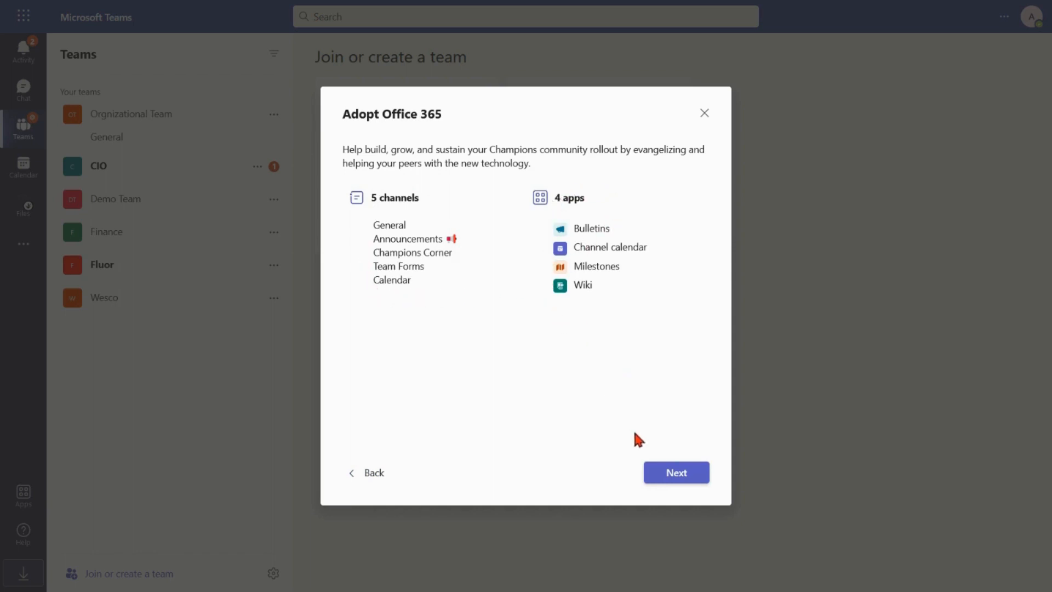
{"action": "left_click", "coordinate": [673, 477]}
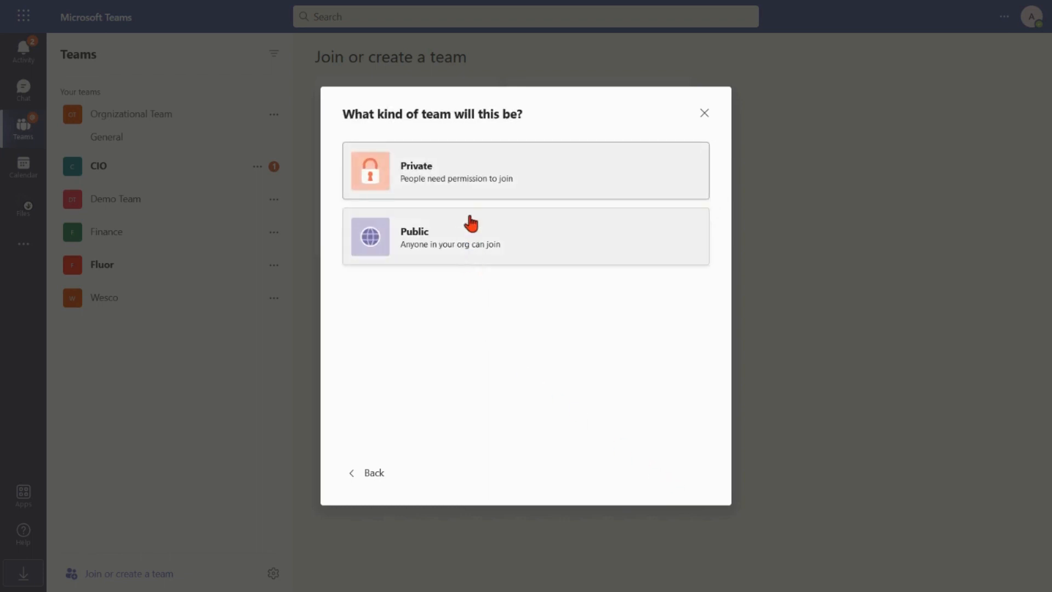
Make the new team private, name it "Early Adoption of O365", and create it
{"action": "left_click", "coordinate": [470, 178]}
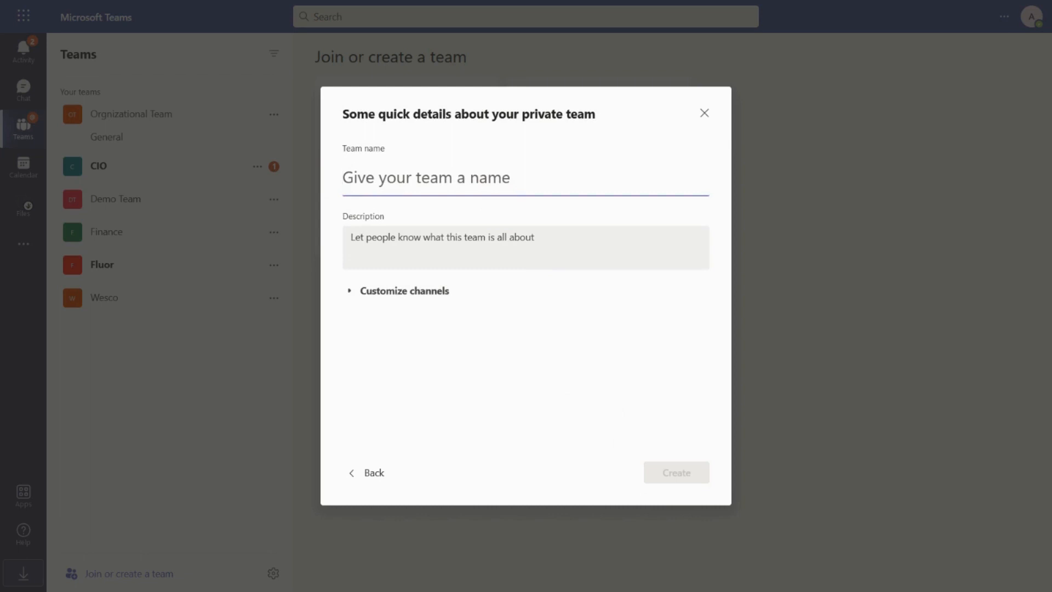
{"action": "type", "text": "Early A"}
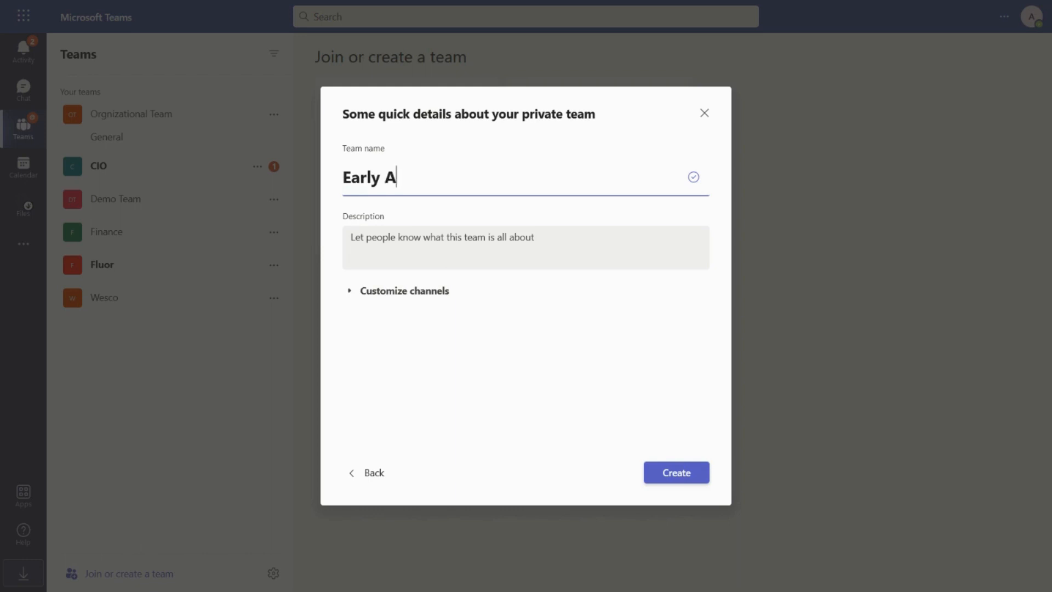
{"action": "type", "text": "doption of"}
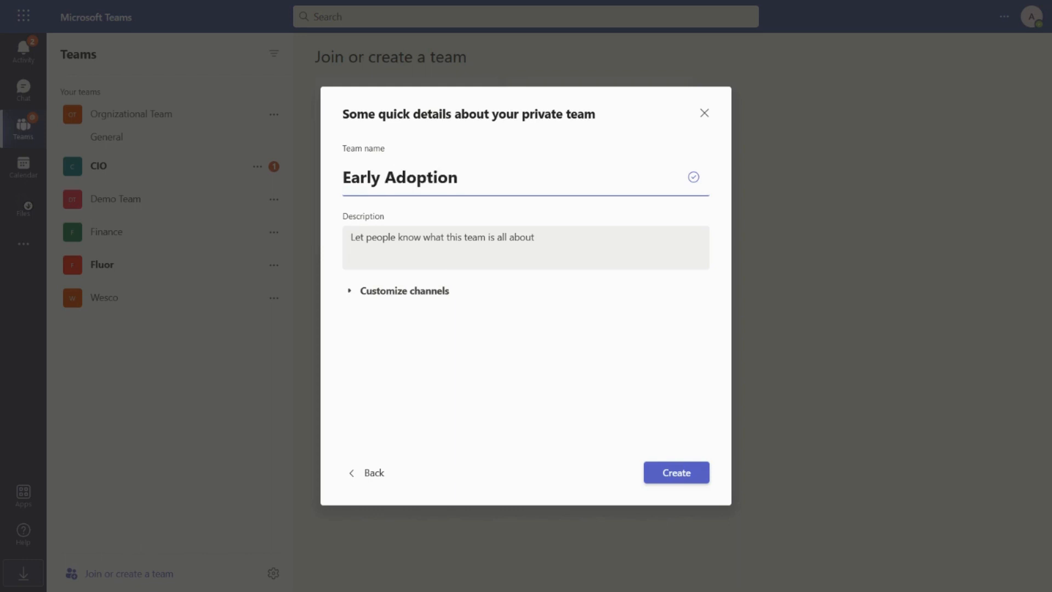
{"action": "type", "text": " O365"}
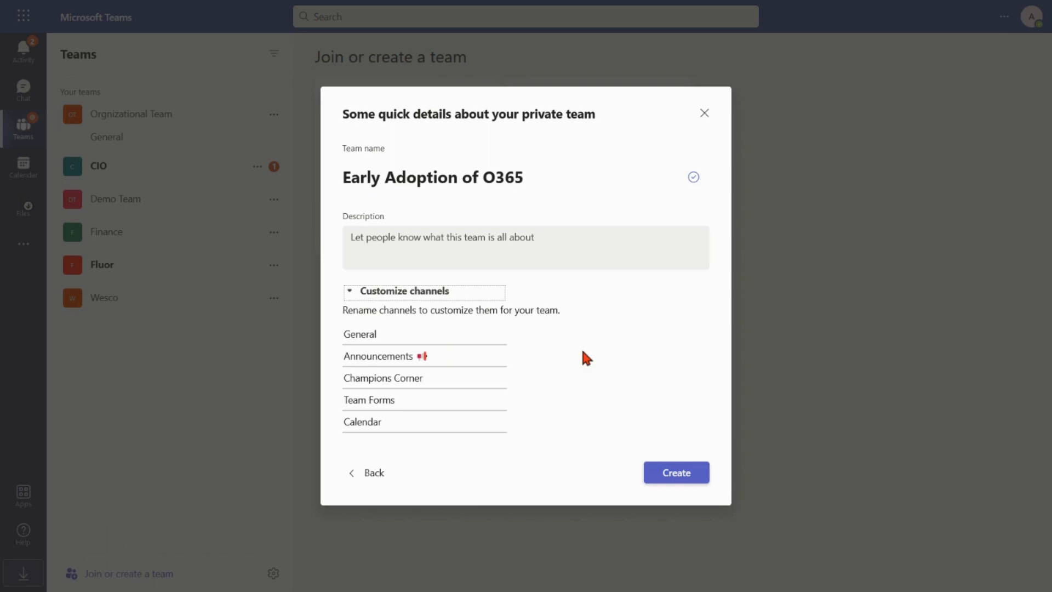
{"action": "left_click", "coordinate": [679, 474]}
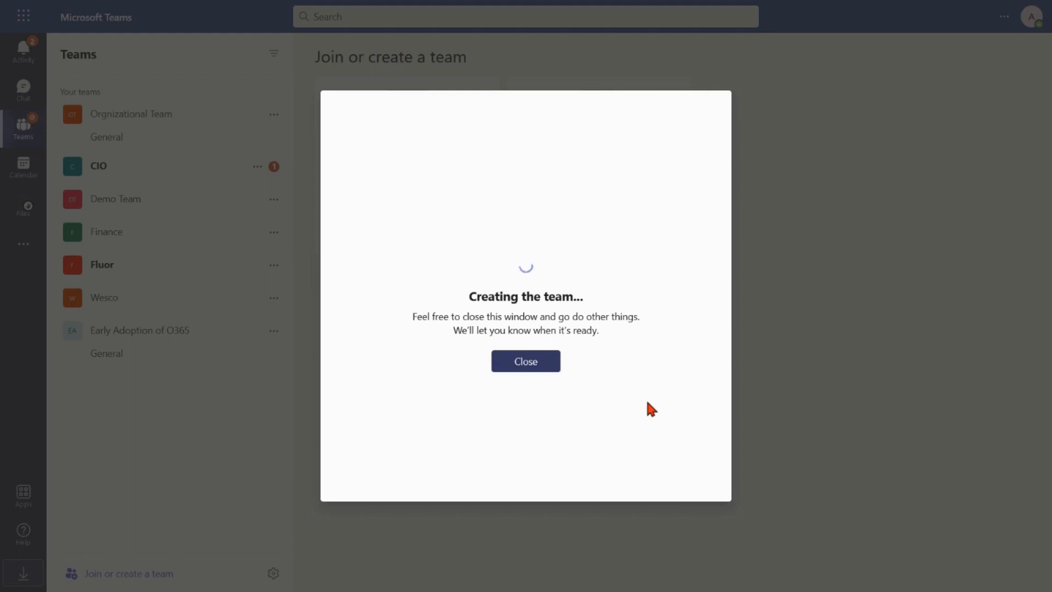
{"action": "left_click", "coordinate": [527, 366]}
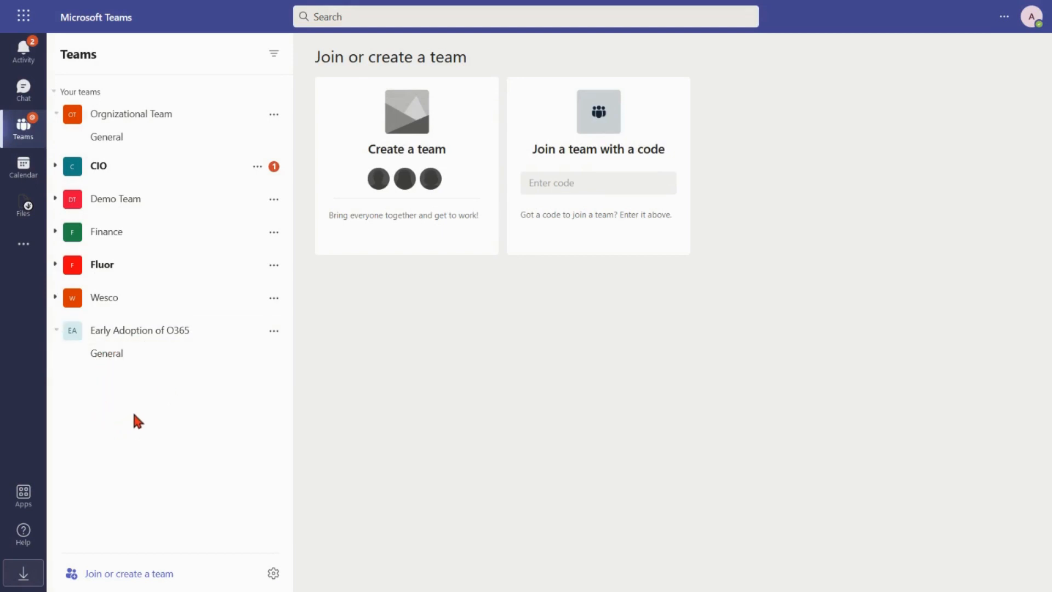
View the hidden channels of the Early Adoption of O365 team and open its Announcements channel
{"action": "left_click", "coordinate": [176, 379]}
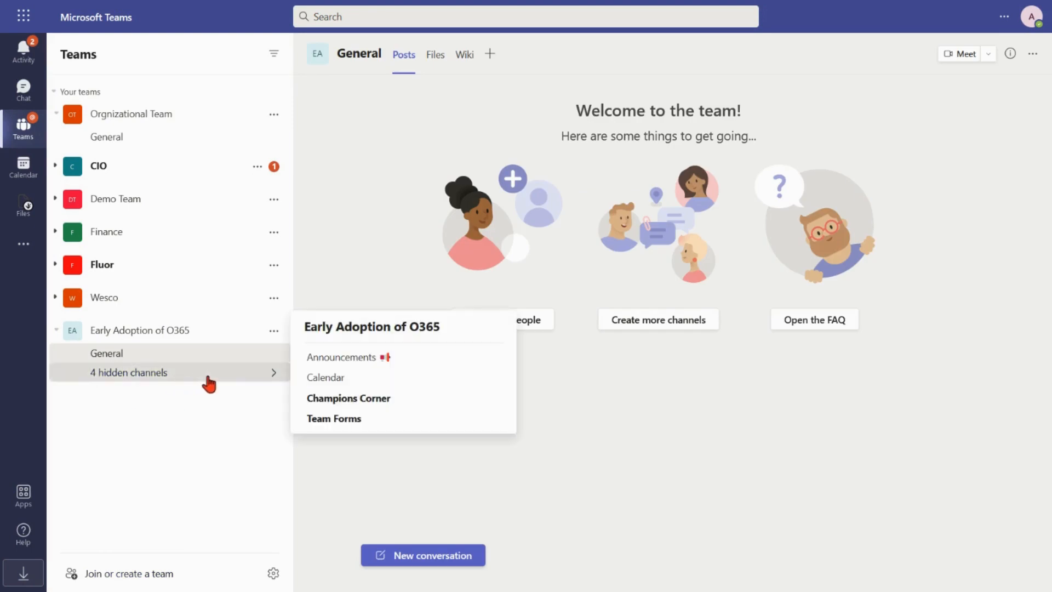
{"action": "mouse_move", "coordinate": [371, 385]}
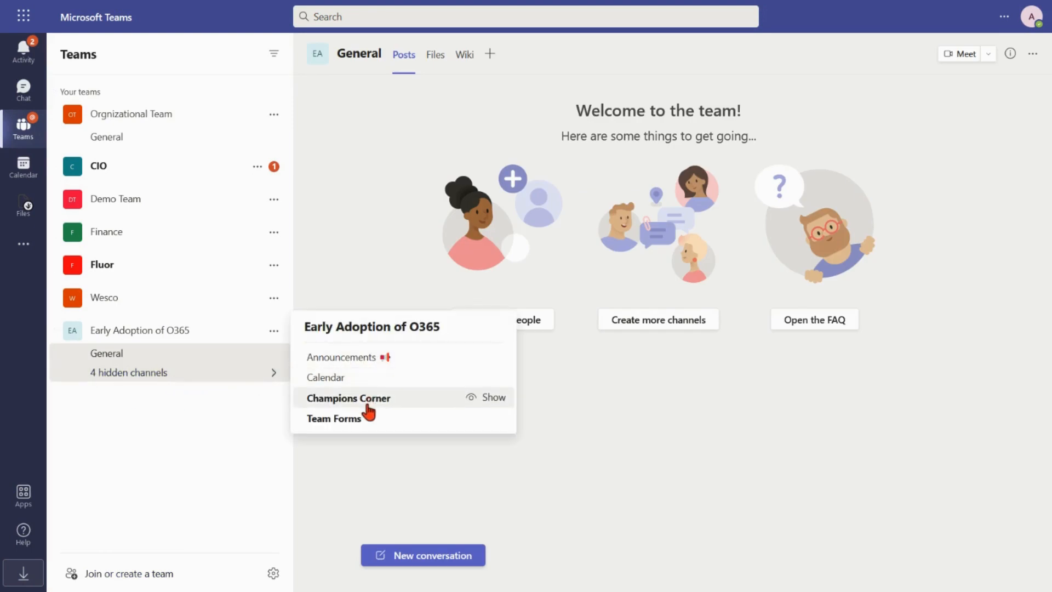
{"action": "mouse_move", "coordinate": [314, 366]}
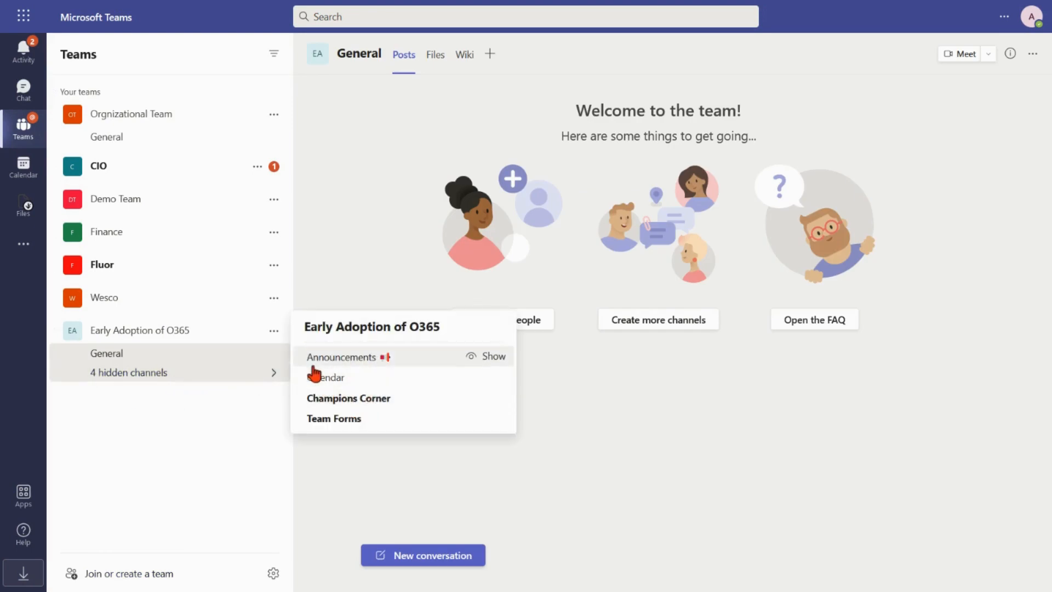
{"action": "left_click", "coordinate": [347, 363]}
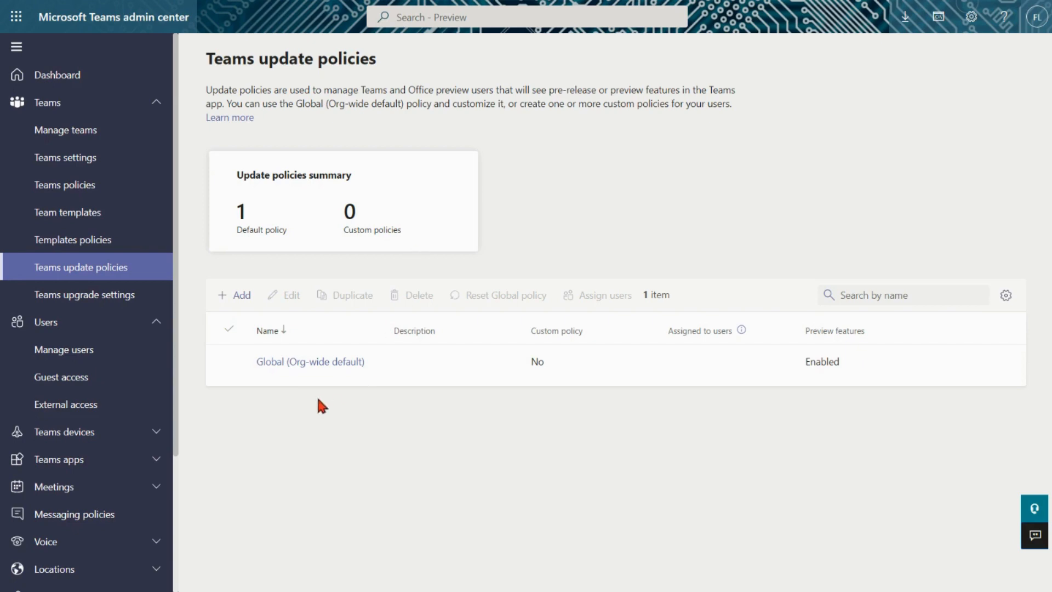
In the Teams admin center, inspect the preview feature options of the Global (Org-wide default) update policy
{"action": "left_click", "coordinate": [317, 362]}
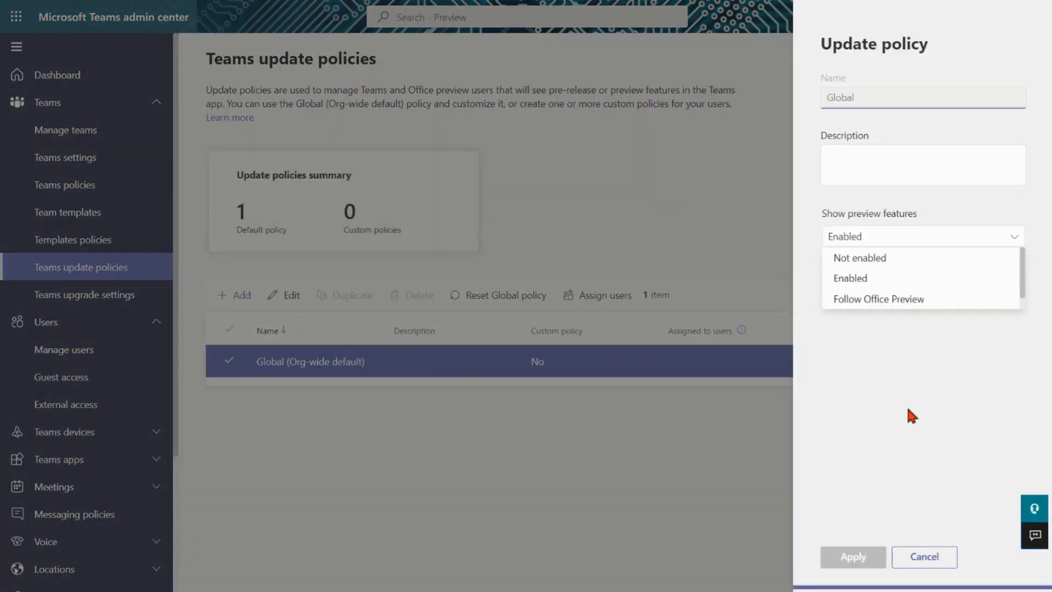
{"action": "left_click", "coordinate": [1017, 238]}
{"action": "left_click", "coordinate": [901, 372]}
{"action": "left_click", "coordinate": [952, 244]}
{"action": "left_click", "coordinate": [907, 241]}
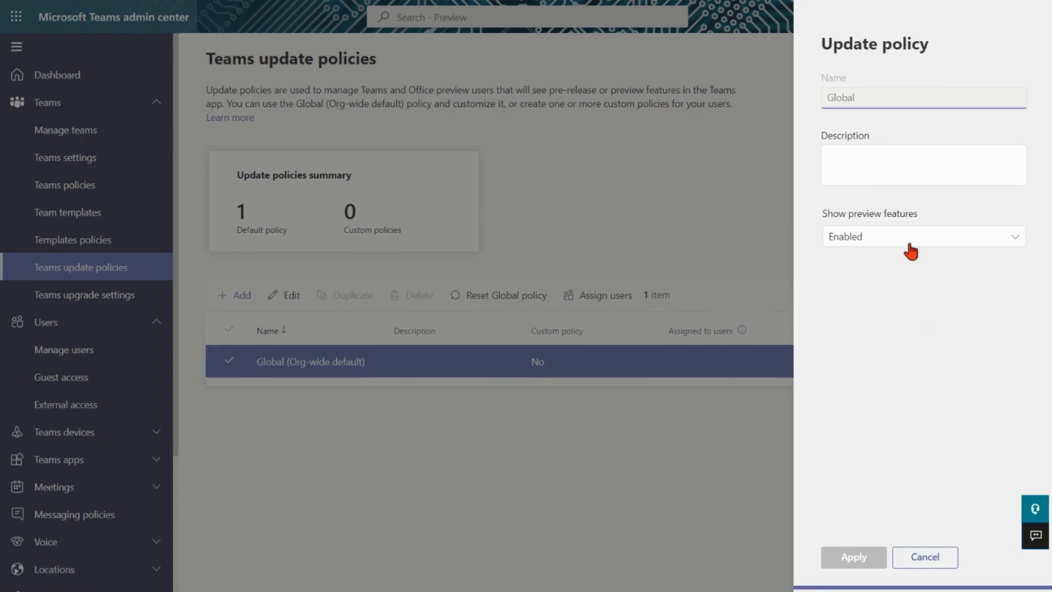
{"action": "left_click", "coordinate": [907, 241]}
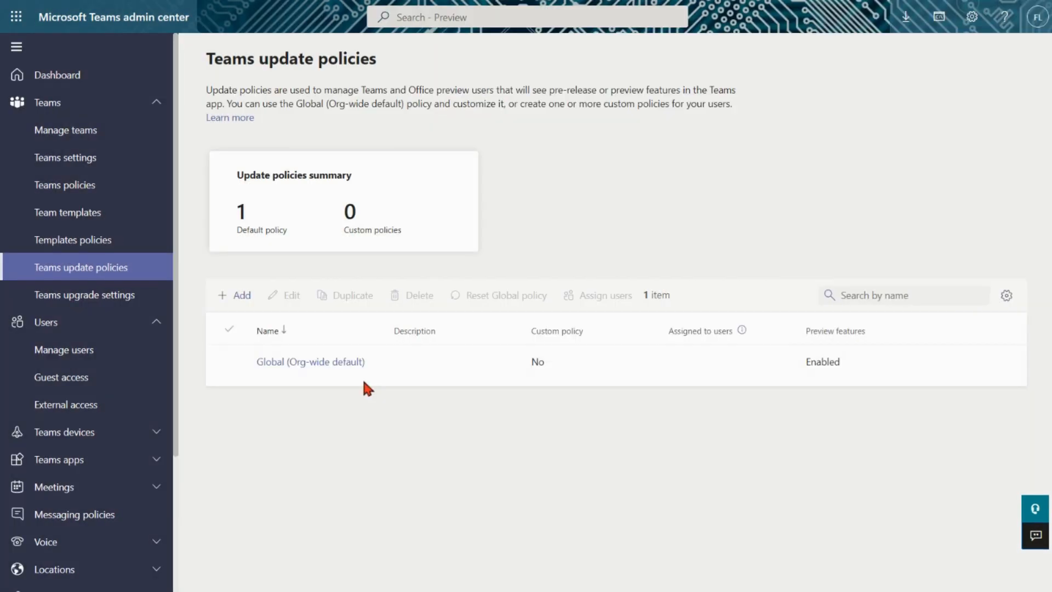
{"action": "left_click", "coordinate": [330, 376]}
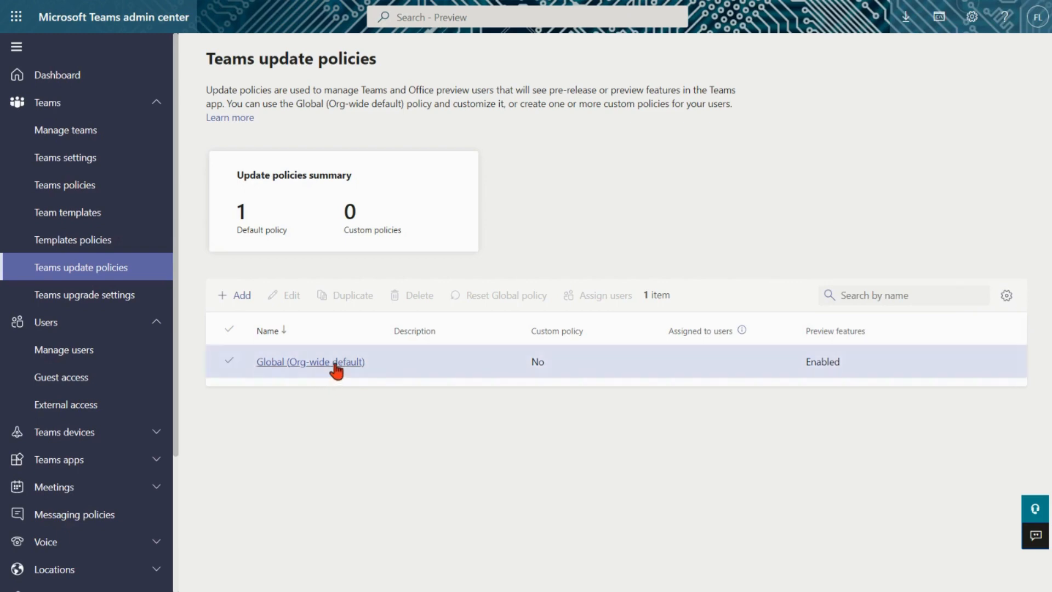
{"action": "left_click", "coordinate": [335, 364]}
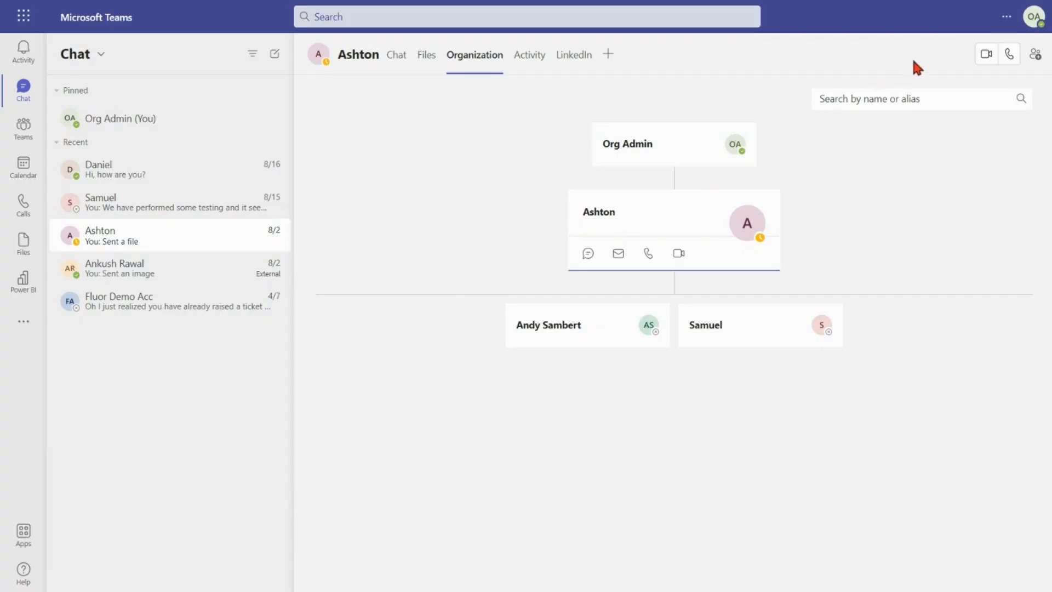
In Microsoft Teams, look up the About options among the app's settings
{"action": "left_click", "coordinate": [1007, 18]}
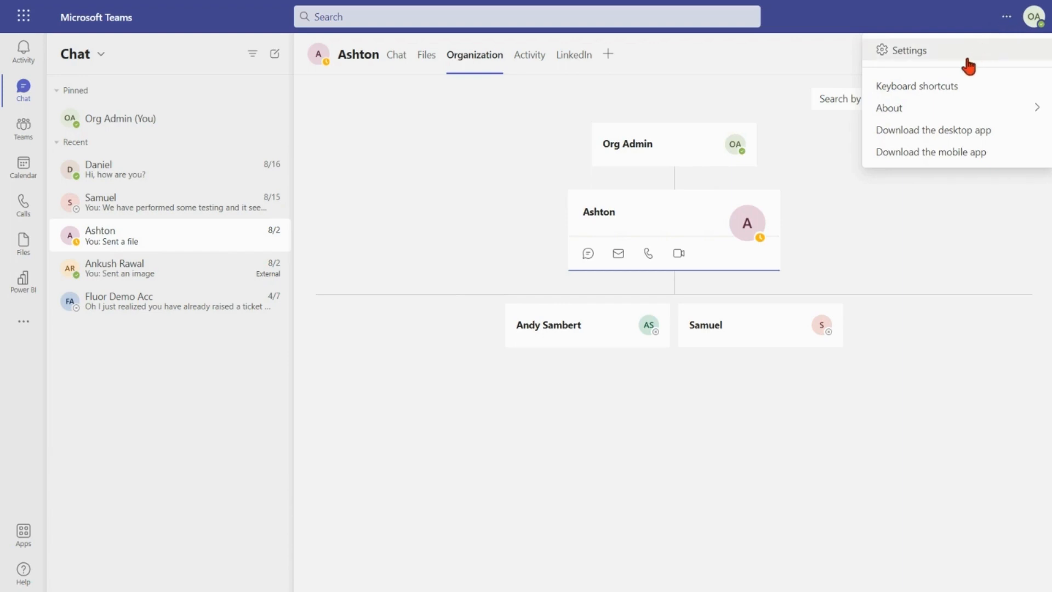
{"action": "mouse_move", "coordinate": [915, 110]}
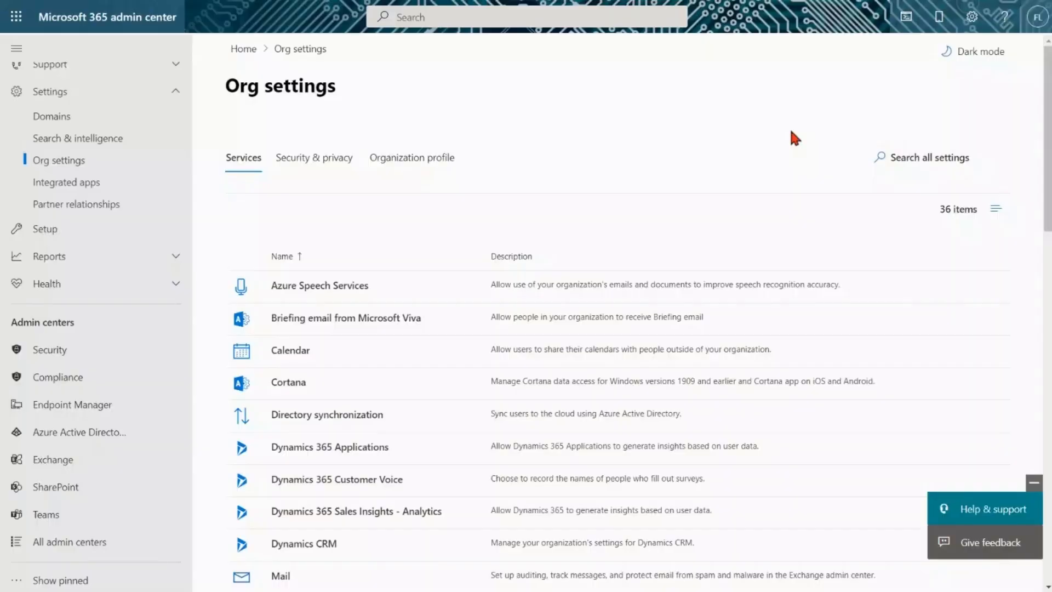
In the Microsoft 365 admin center, view the organization's release preferences and follow the link to the Office installation options
{"action": "left_click", "coordinate": [419, 166]}
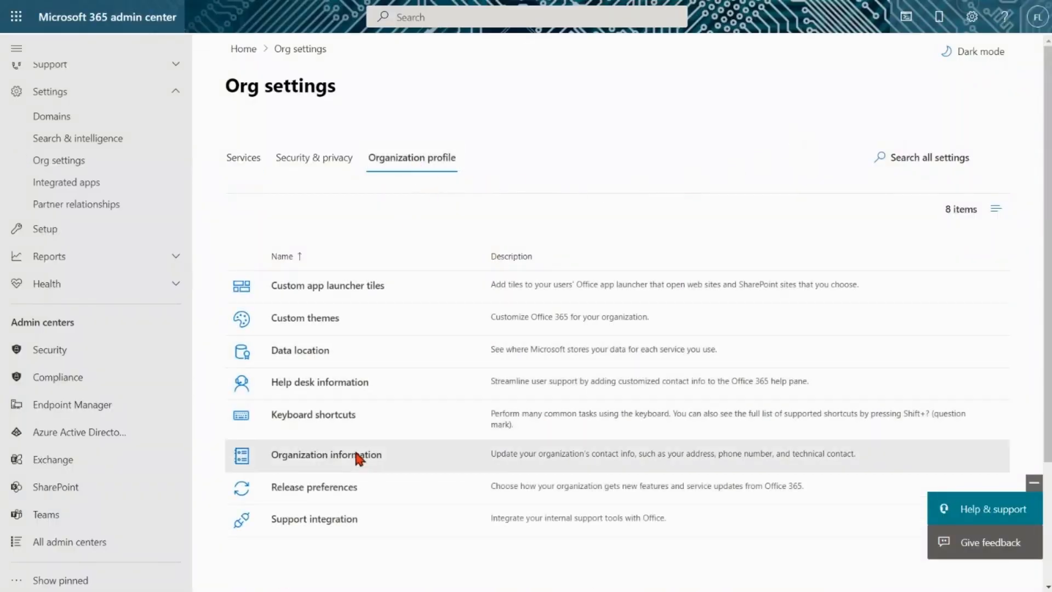
{"action": "left_click", "coordinate": [308, 489]}
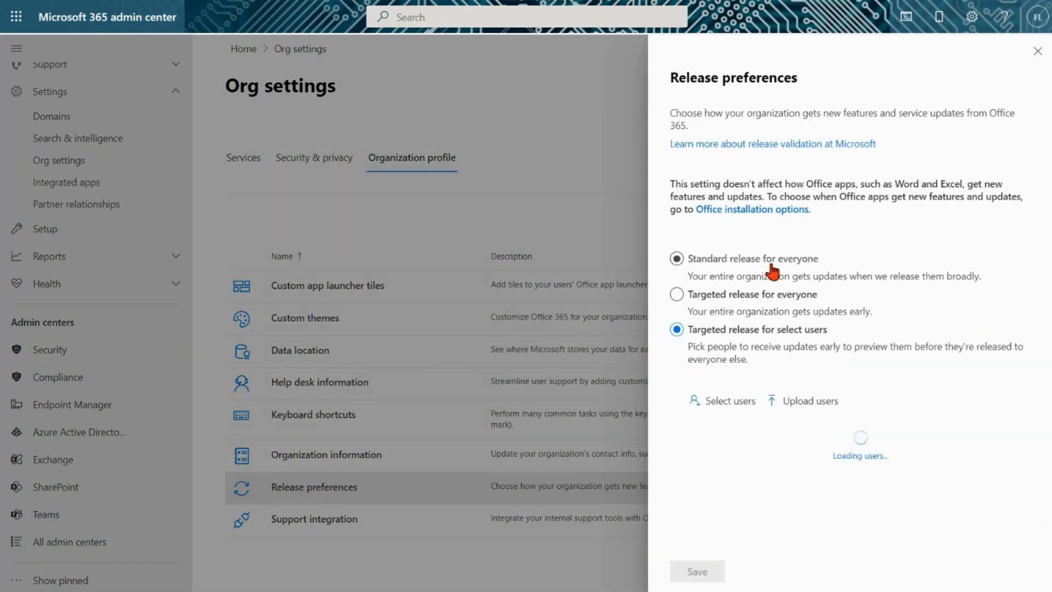
{"action": "left_click", "coordinate": [748, 210]}
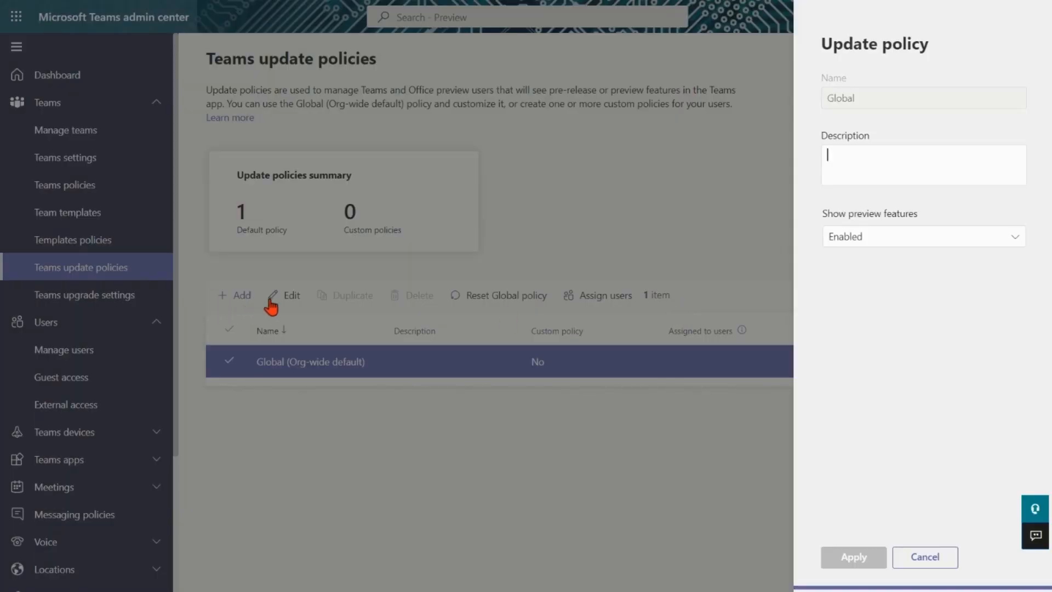
In the Teams admin center, cancel editing the Global update policy and review the coexistence mode options in the Teams upgrade settings
{"action": "left_click", "coordinate": [911, 556]}
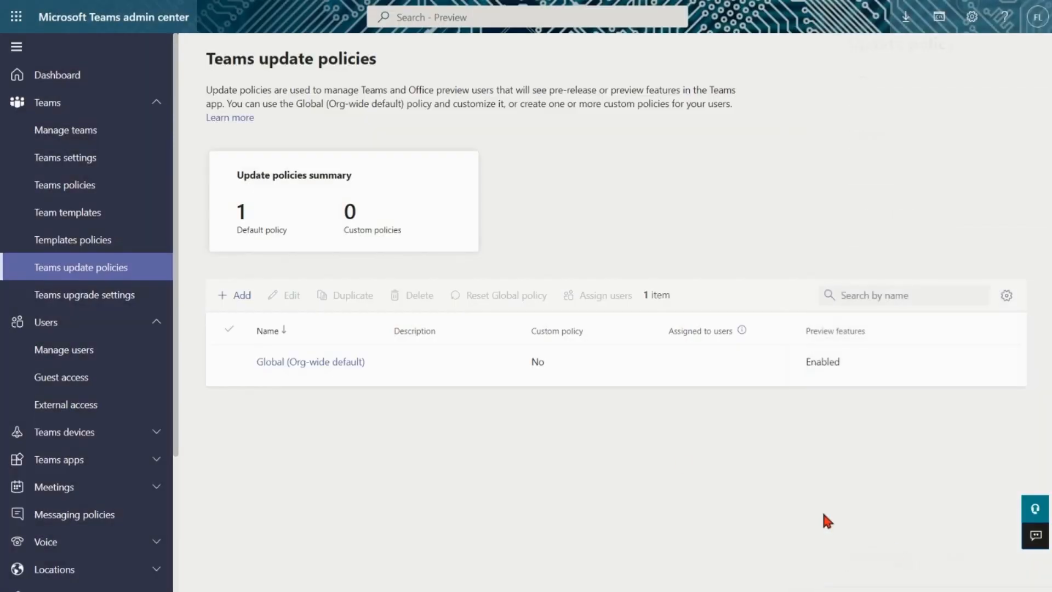
{"action": "left_click", "coordinate": [131, 299]}
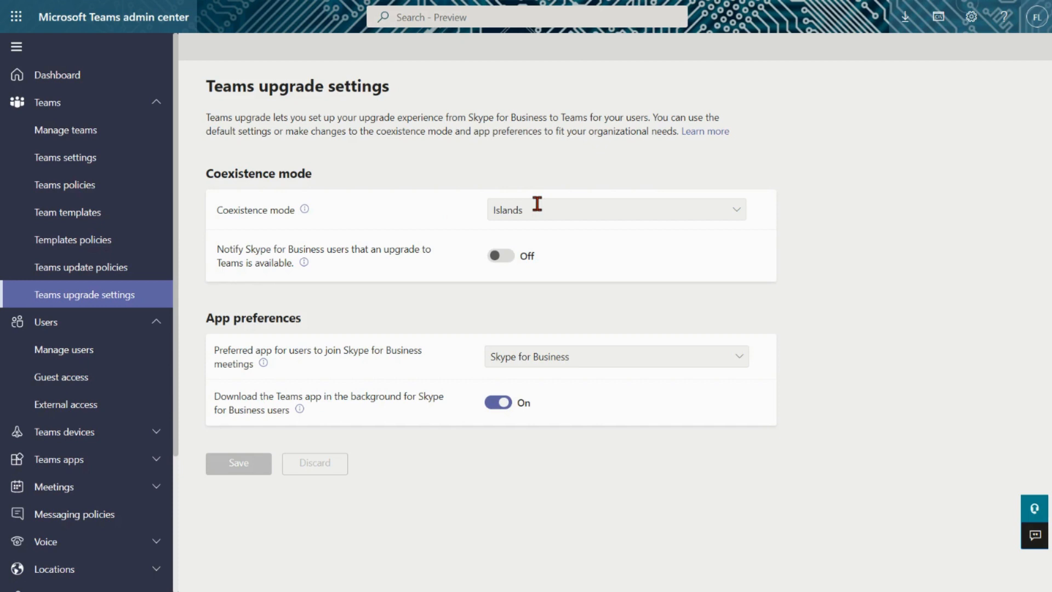
{"action": "left_click", "coordinate": [719, 214]}
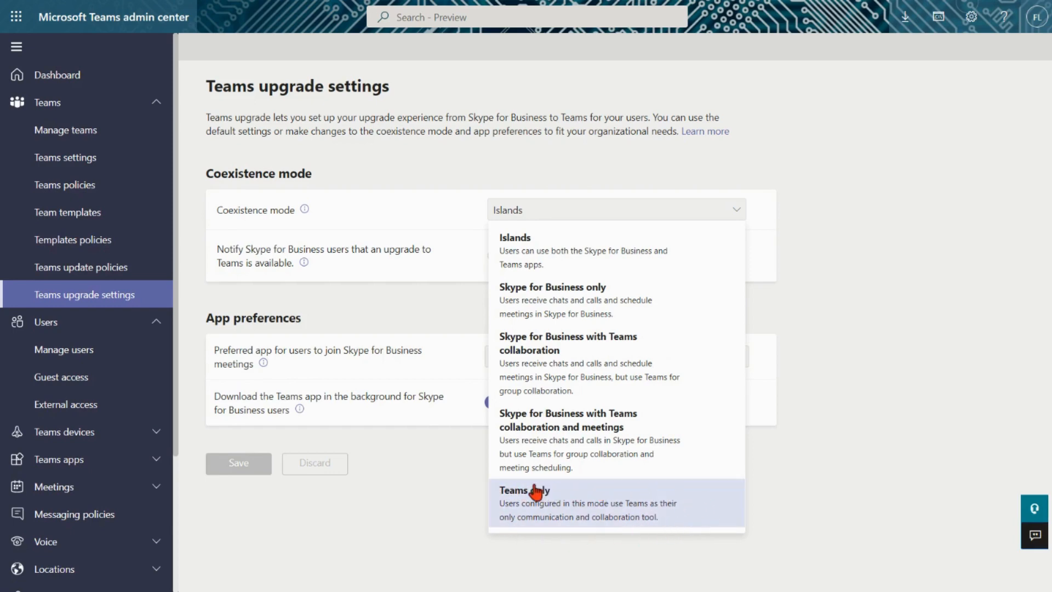
{"action": "left_click", "coordinate": [959, 460]}
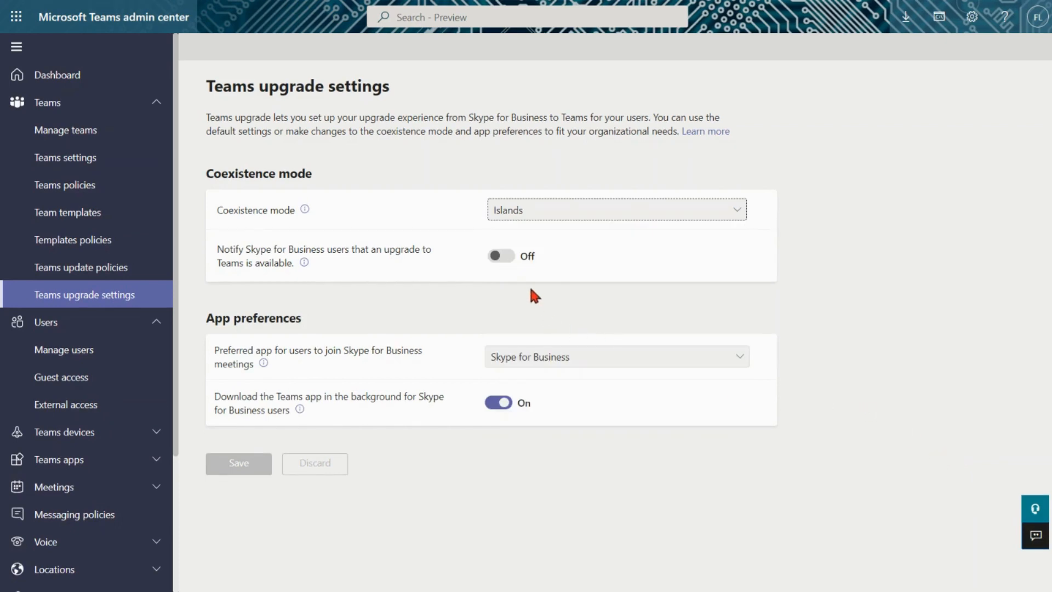
Set the coexistence mode to Skype for Business only and turn on the Teams upgrade notification for Skype for Business users
{"action": "left_click", "coordinate": [566, 212]}
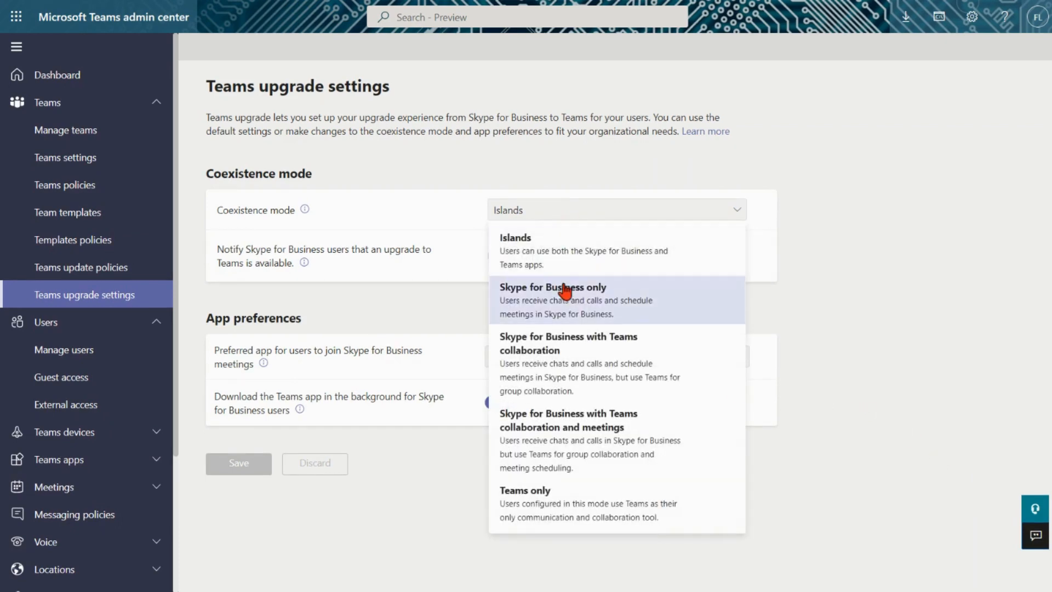
{"action": "left_click", "coordinate": [565, 290]}
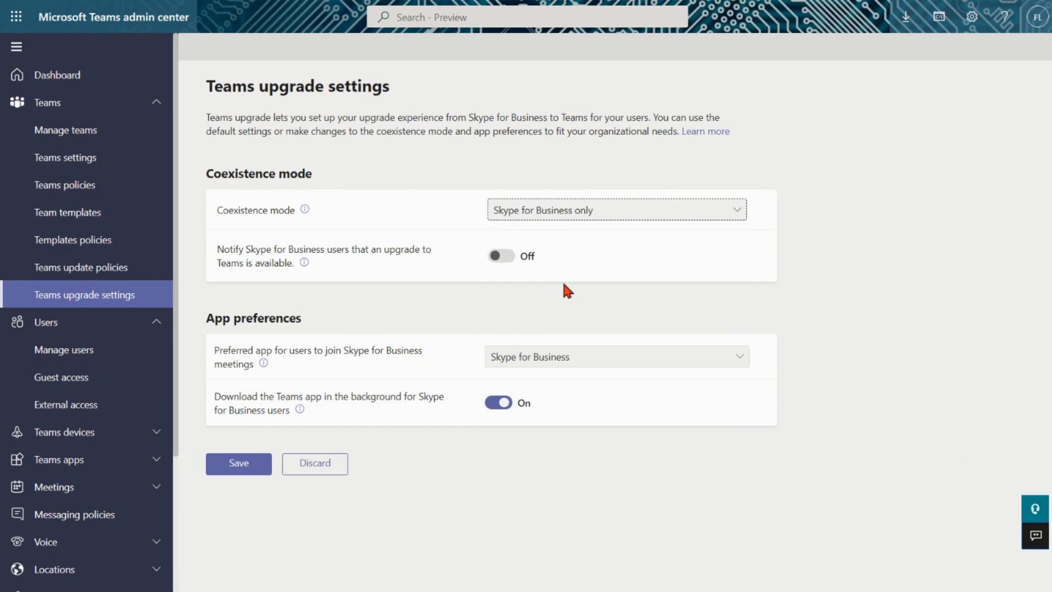
{"action": "left_click", "coordinate": [512, 265]}
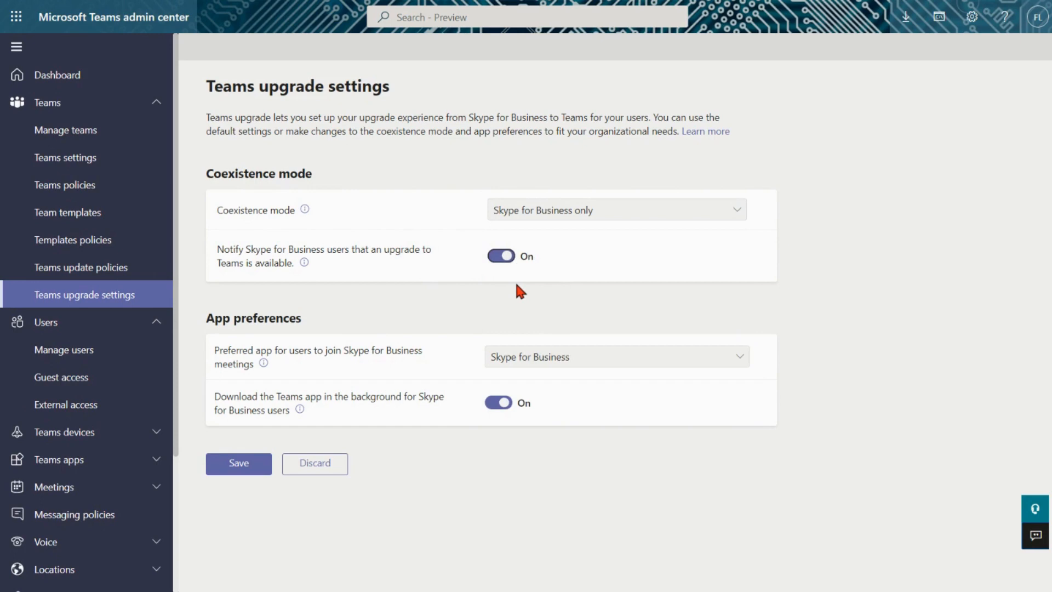
Return the coexistence mode to Islands and turn off the upgrade notification for Skype for Business users
{"action": "left_click", "coordinate": [563, 211]}
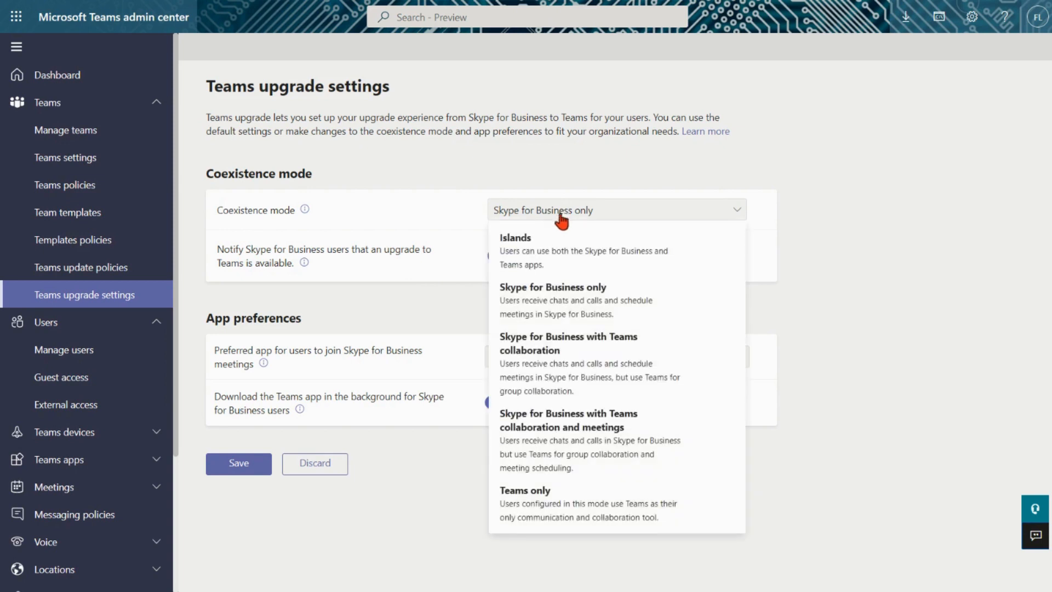
{"action": "left_click", "coordinate": [548, 240]}
{"action": "left_click", "coordinate": [496, 262]}
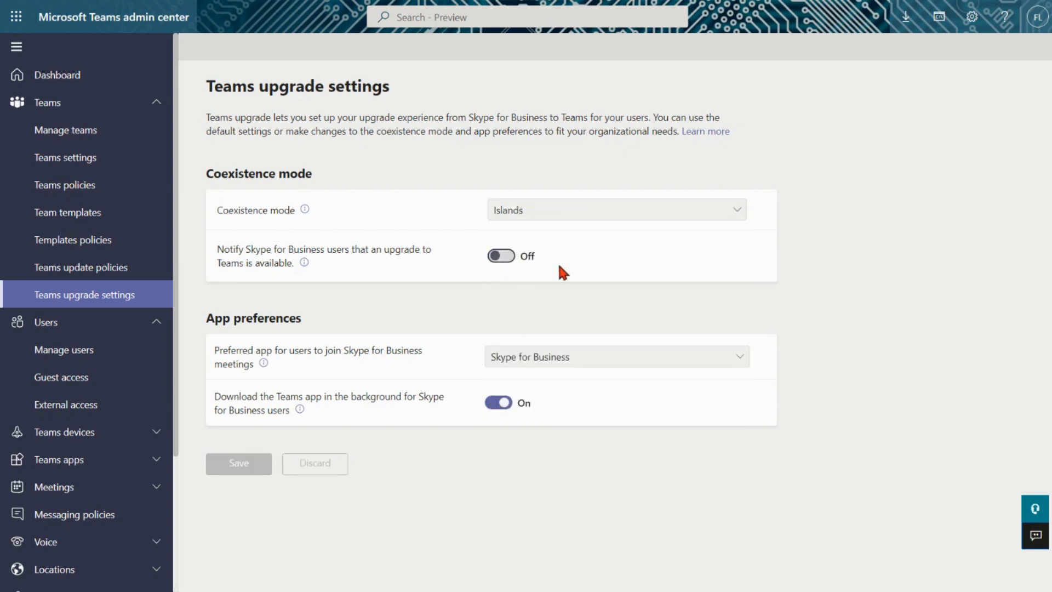
Review the preferred app options for joining Skype for Business meetings, leaving the selection as it is
{"action": "key", "text": "Tab"}
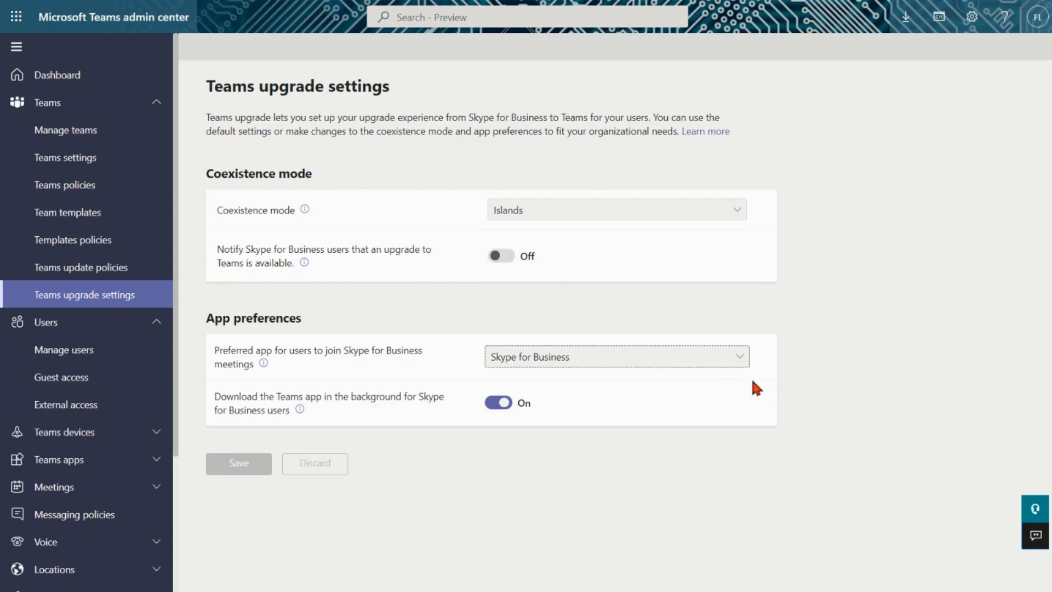
{"action": "left_click", "coordinate": [739, 359]}
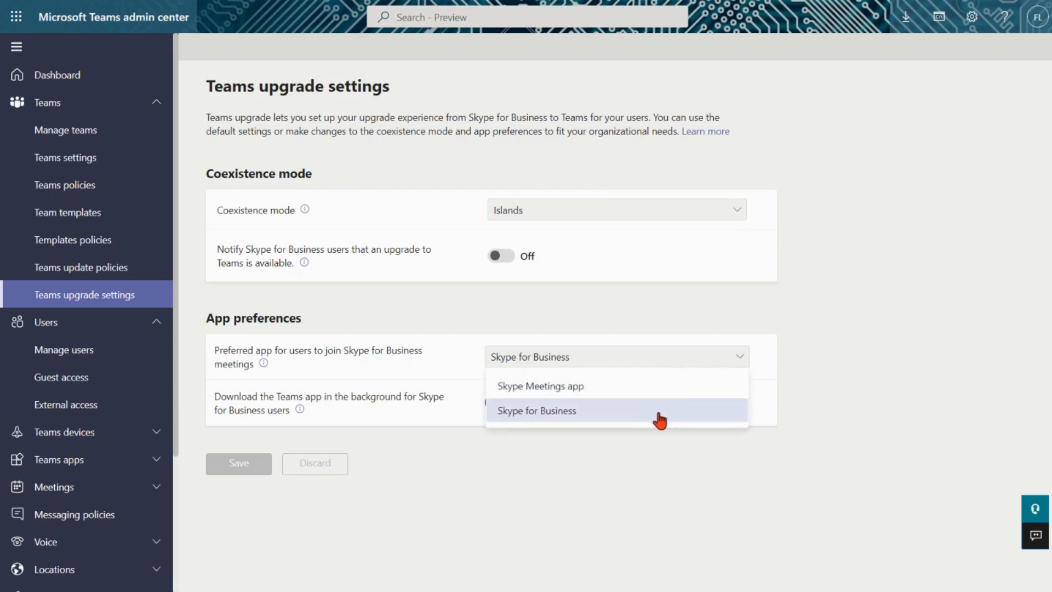
{"action": "left_click", "coordinate": [656, 467]}
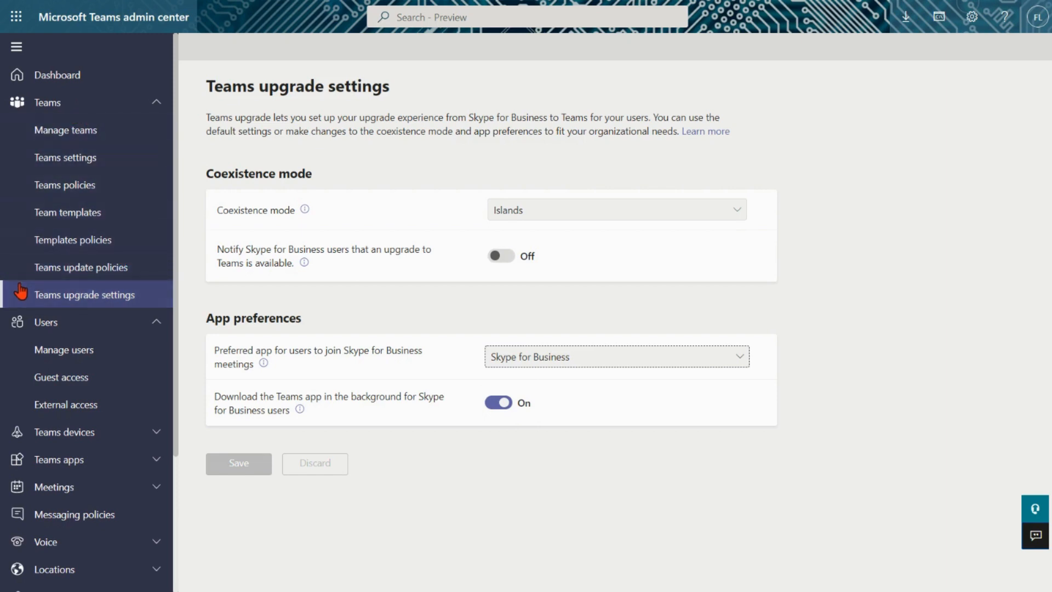
{"action": "scroll", "coordinate": [21, 291], "scroll_direction": "down", "scroll_amount": 1}
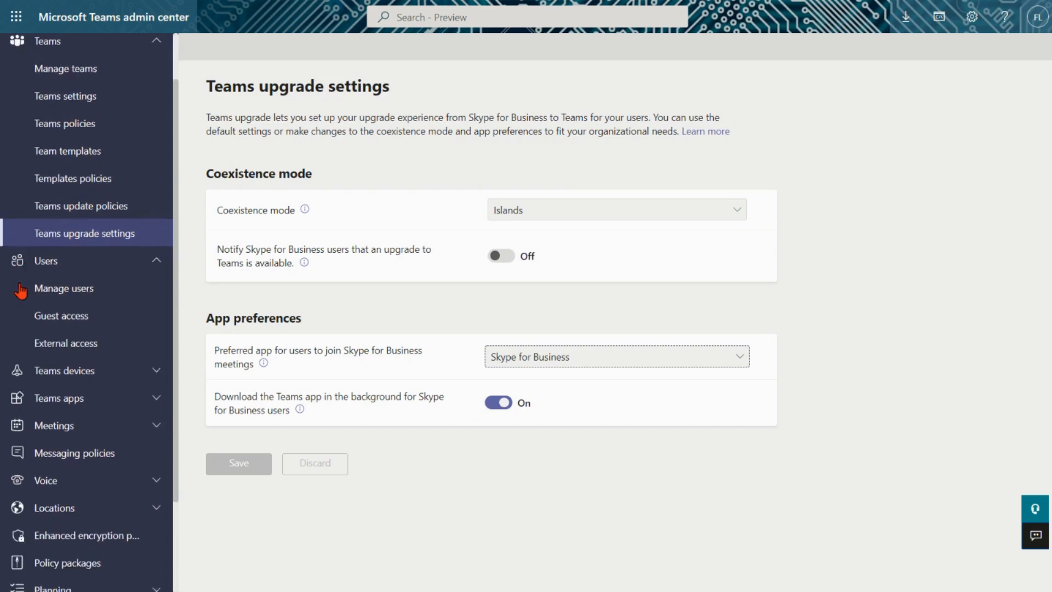